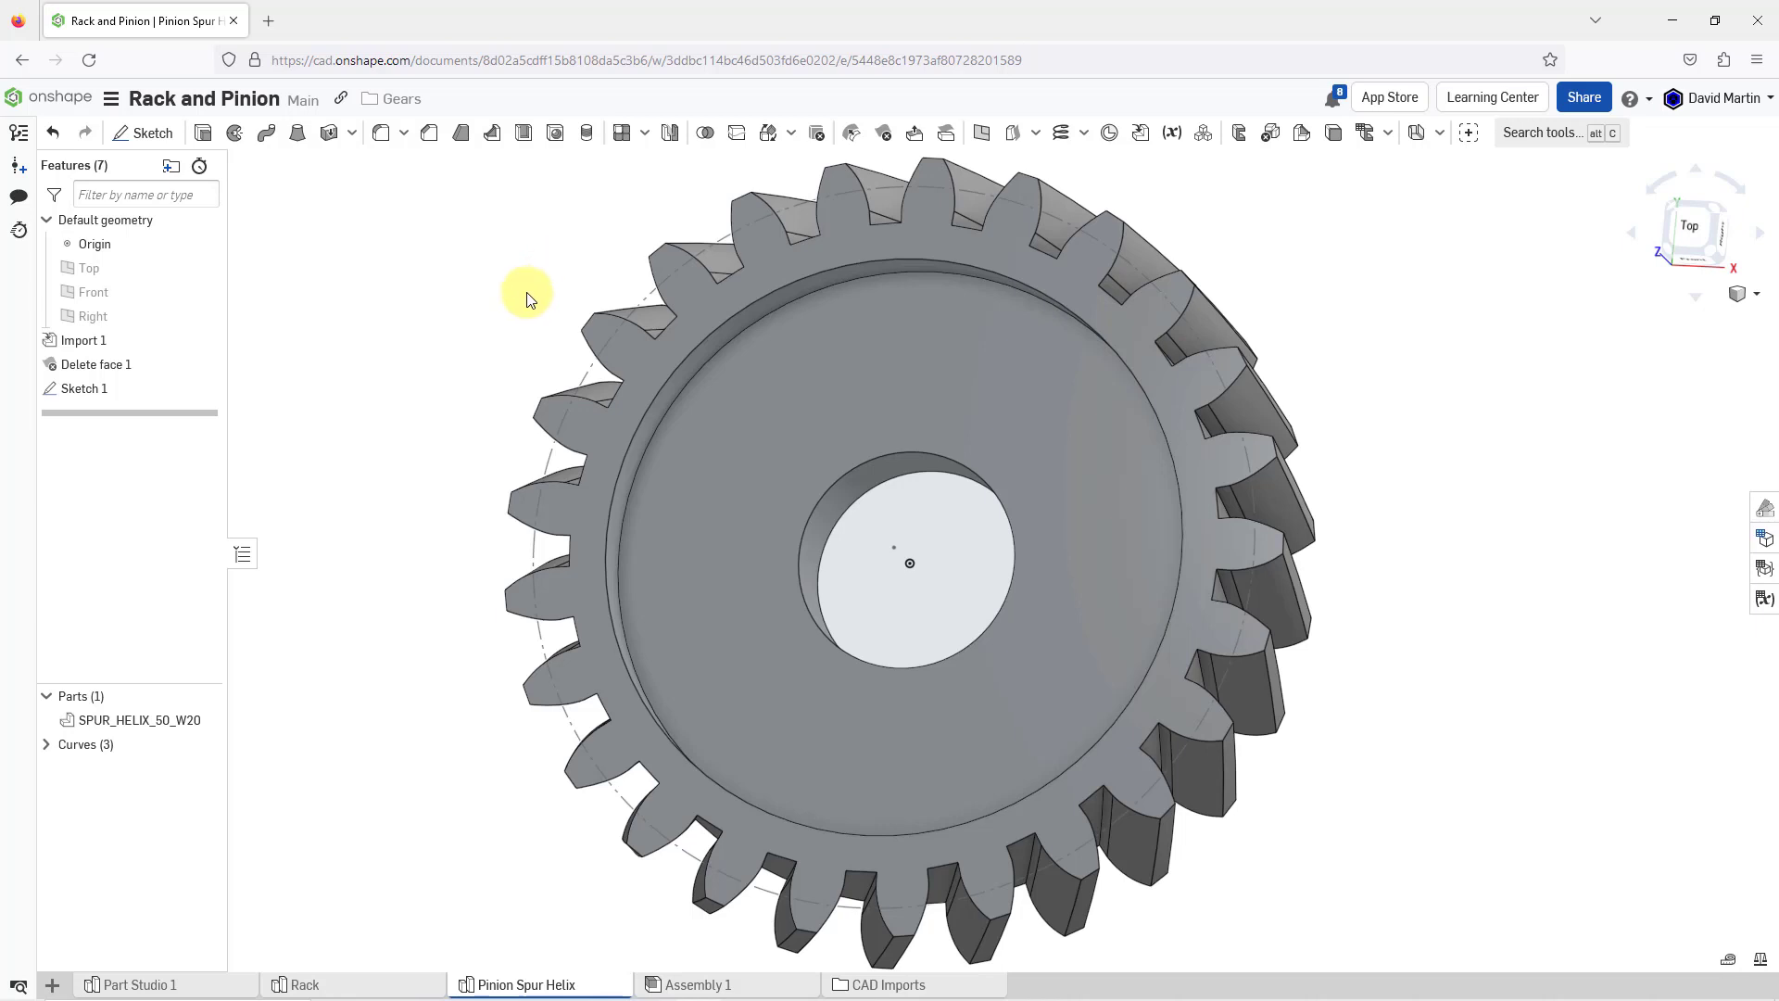
# - Open Assembly 1 and insert the Pinion Spur Helix gear without its sketch
pyautogui.click(703, 985)
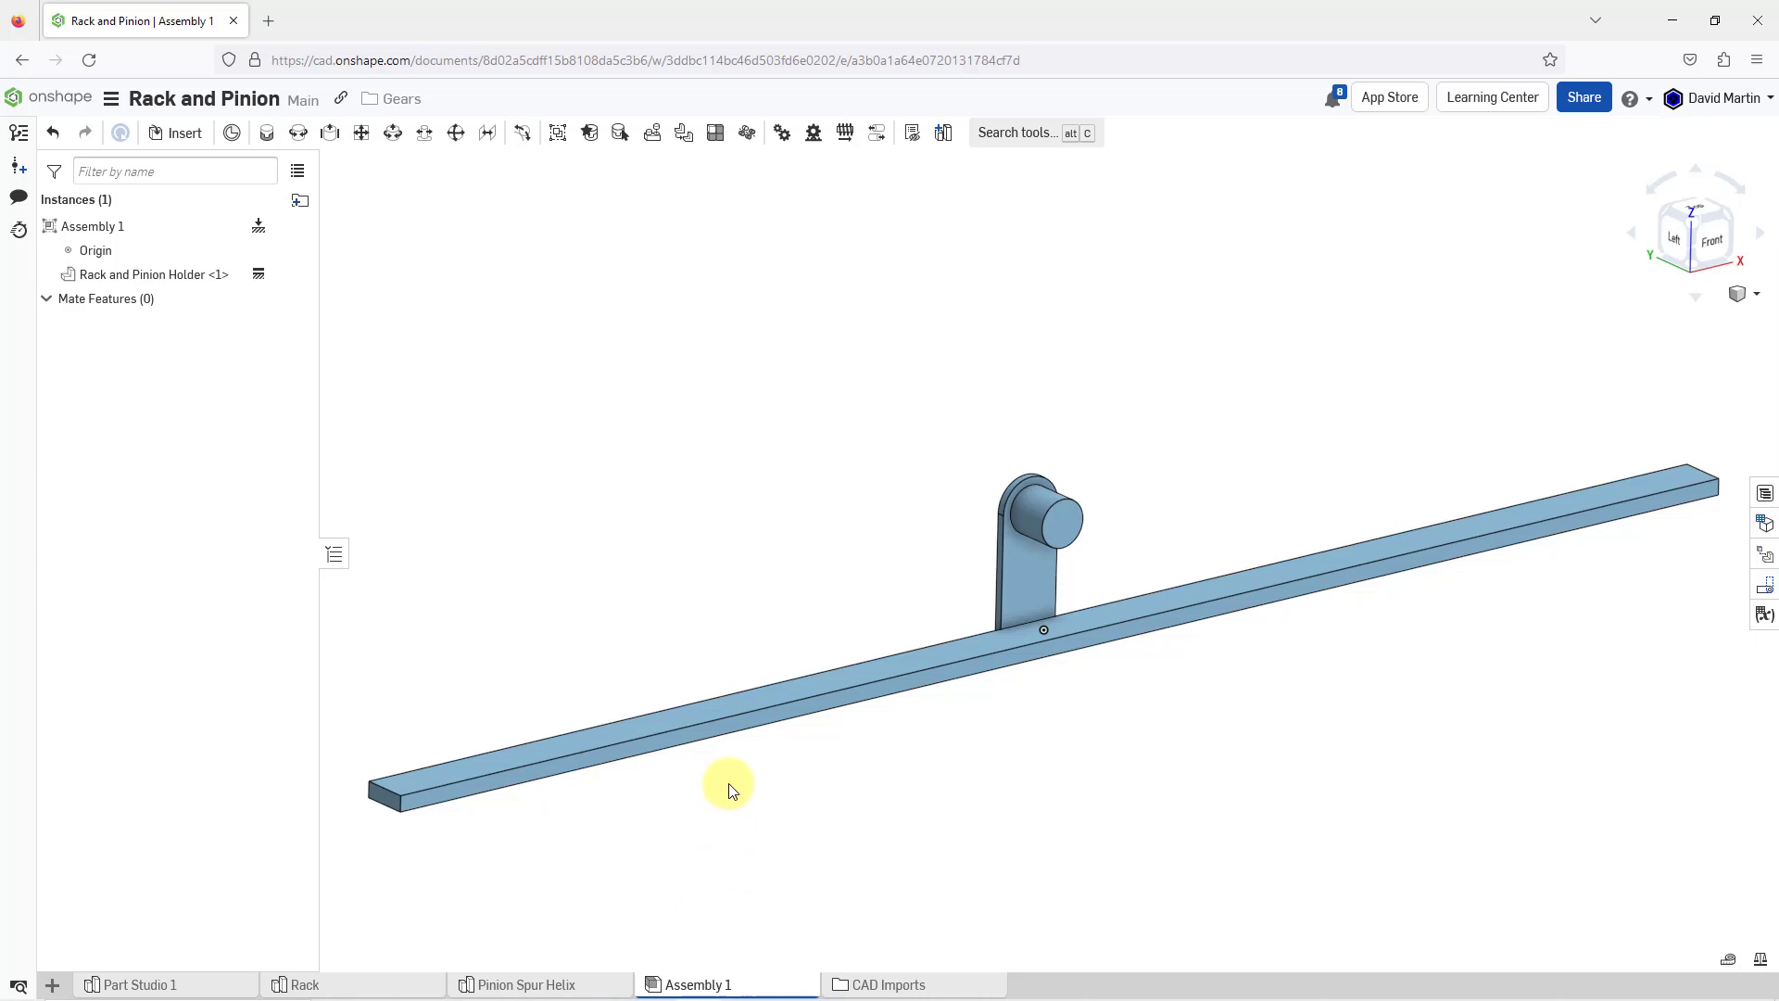
pyautogui.click(181, 139)
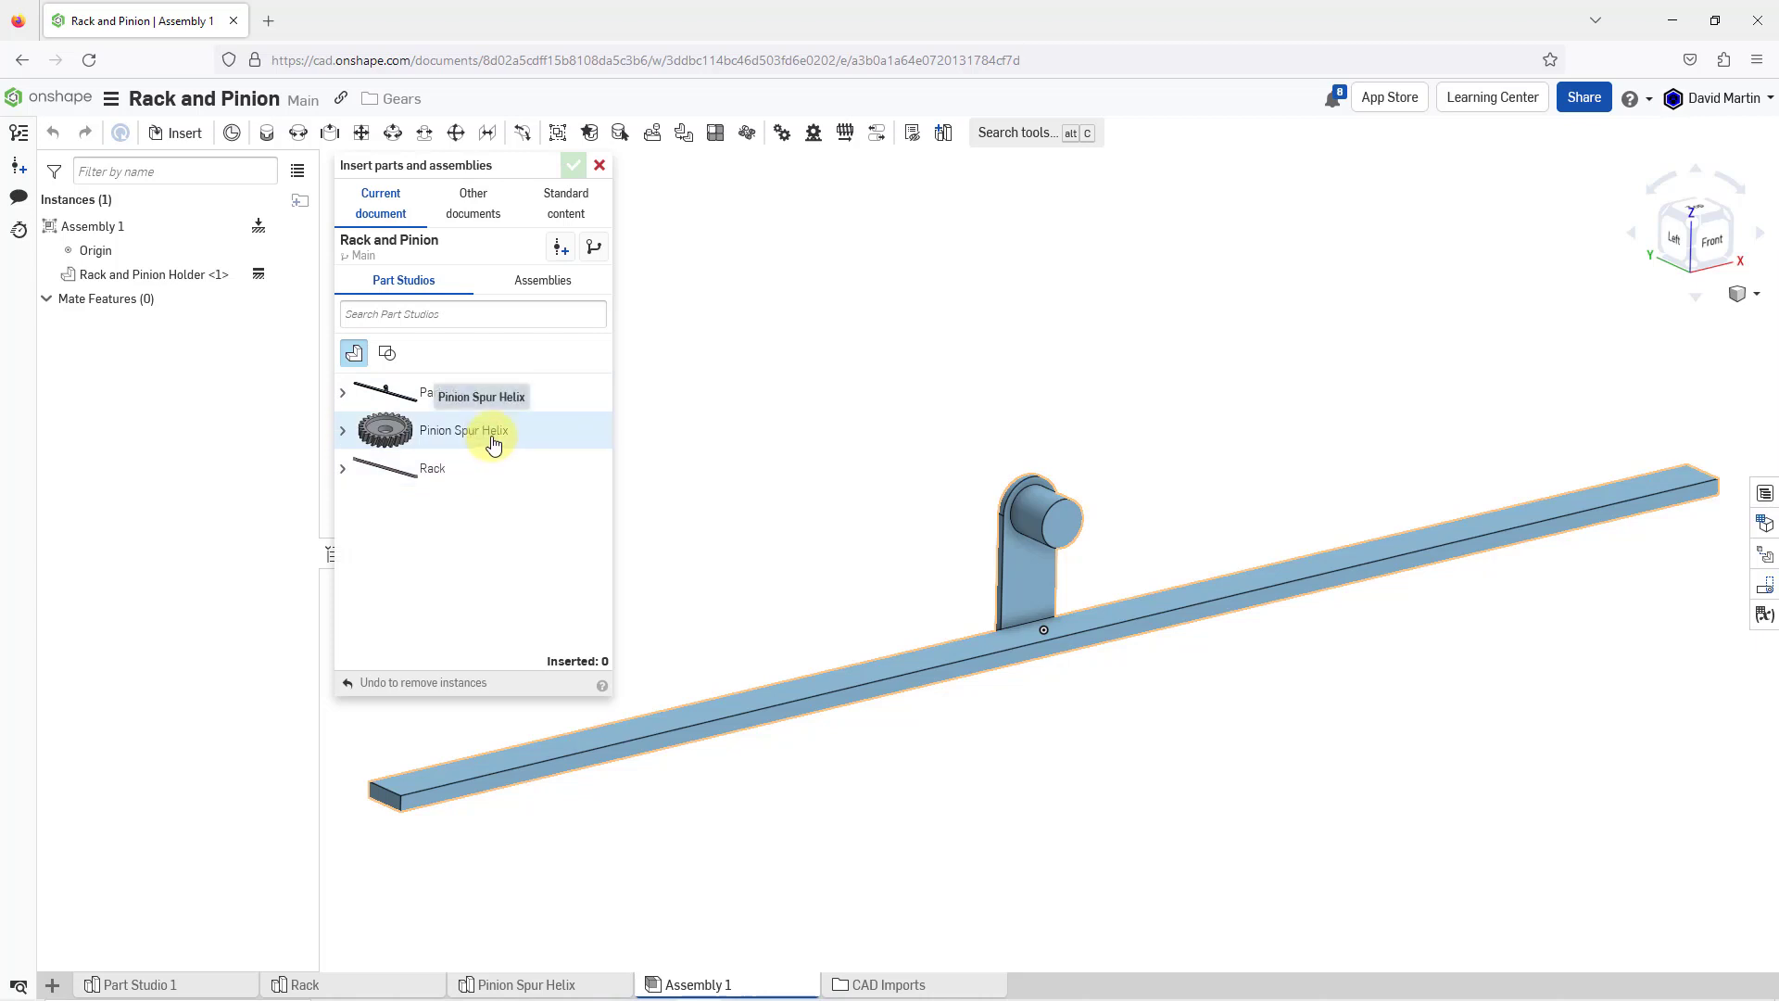
pyautogui.click(493, 445)
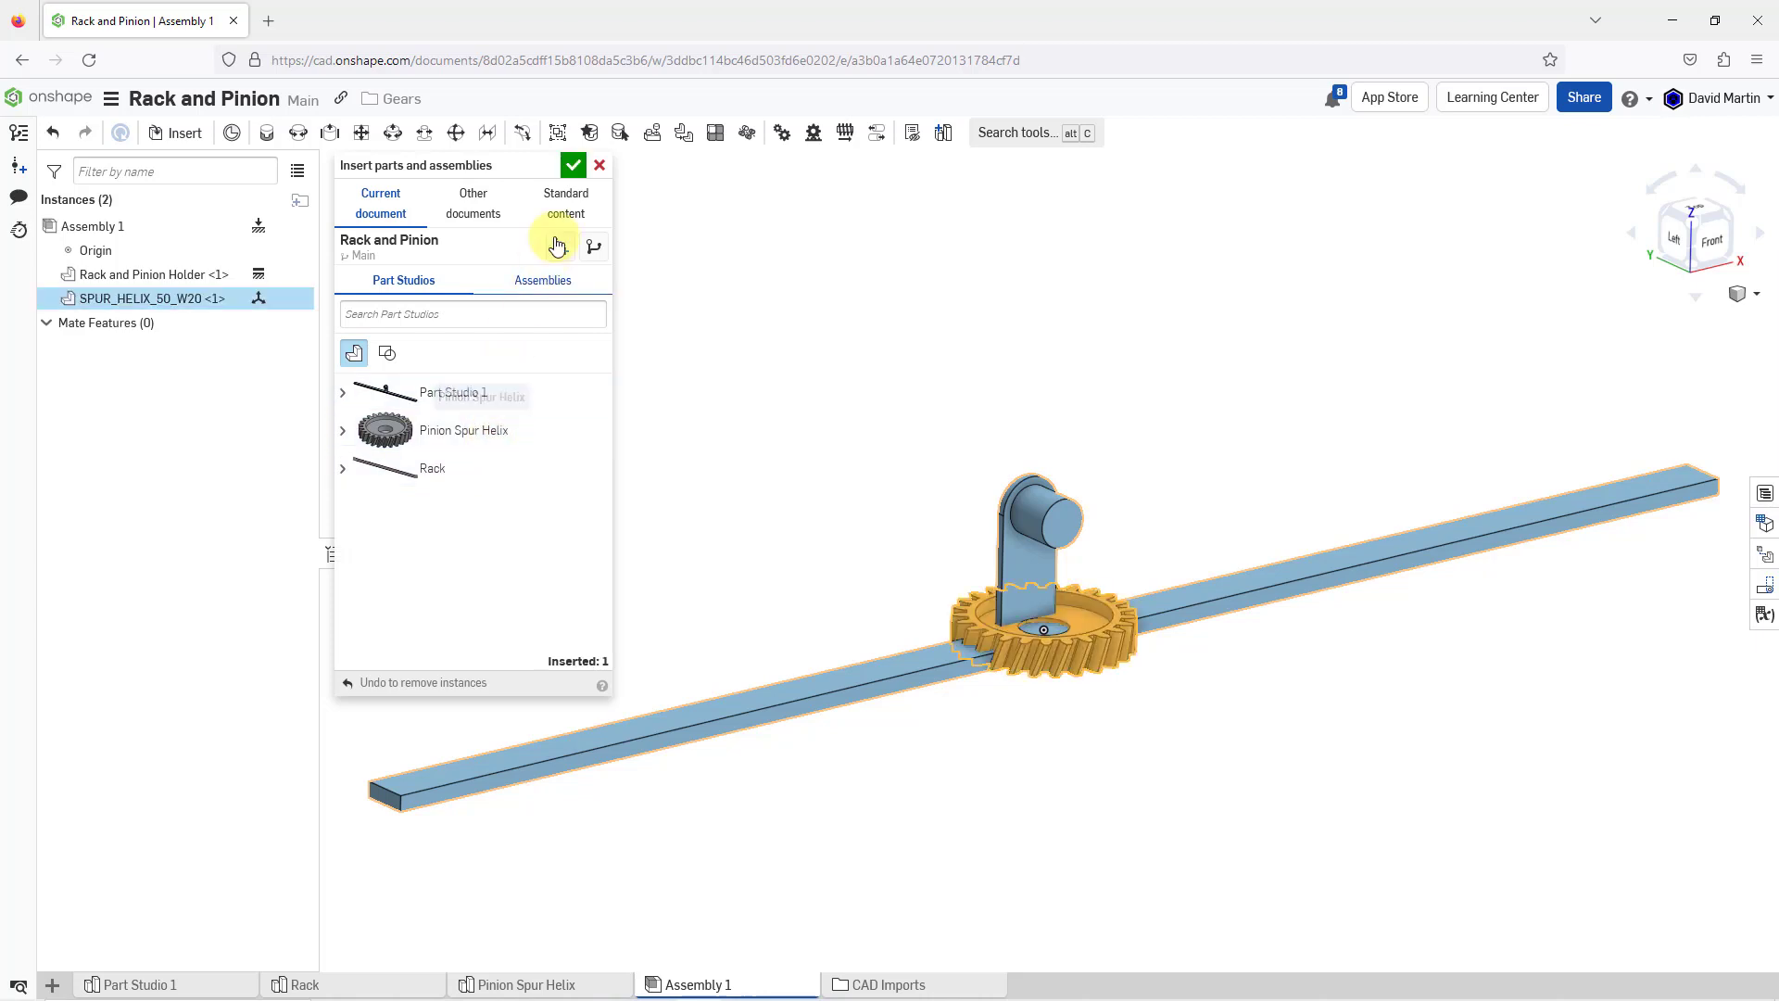
pyautogui.click(571, 168)
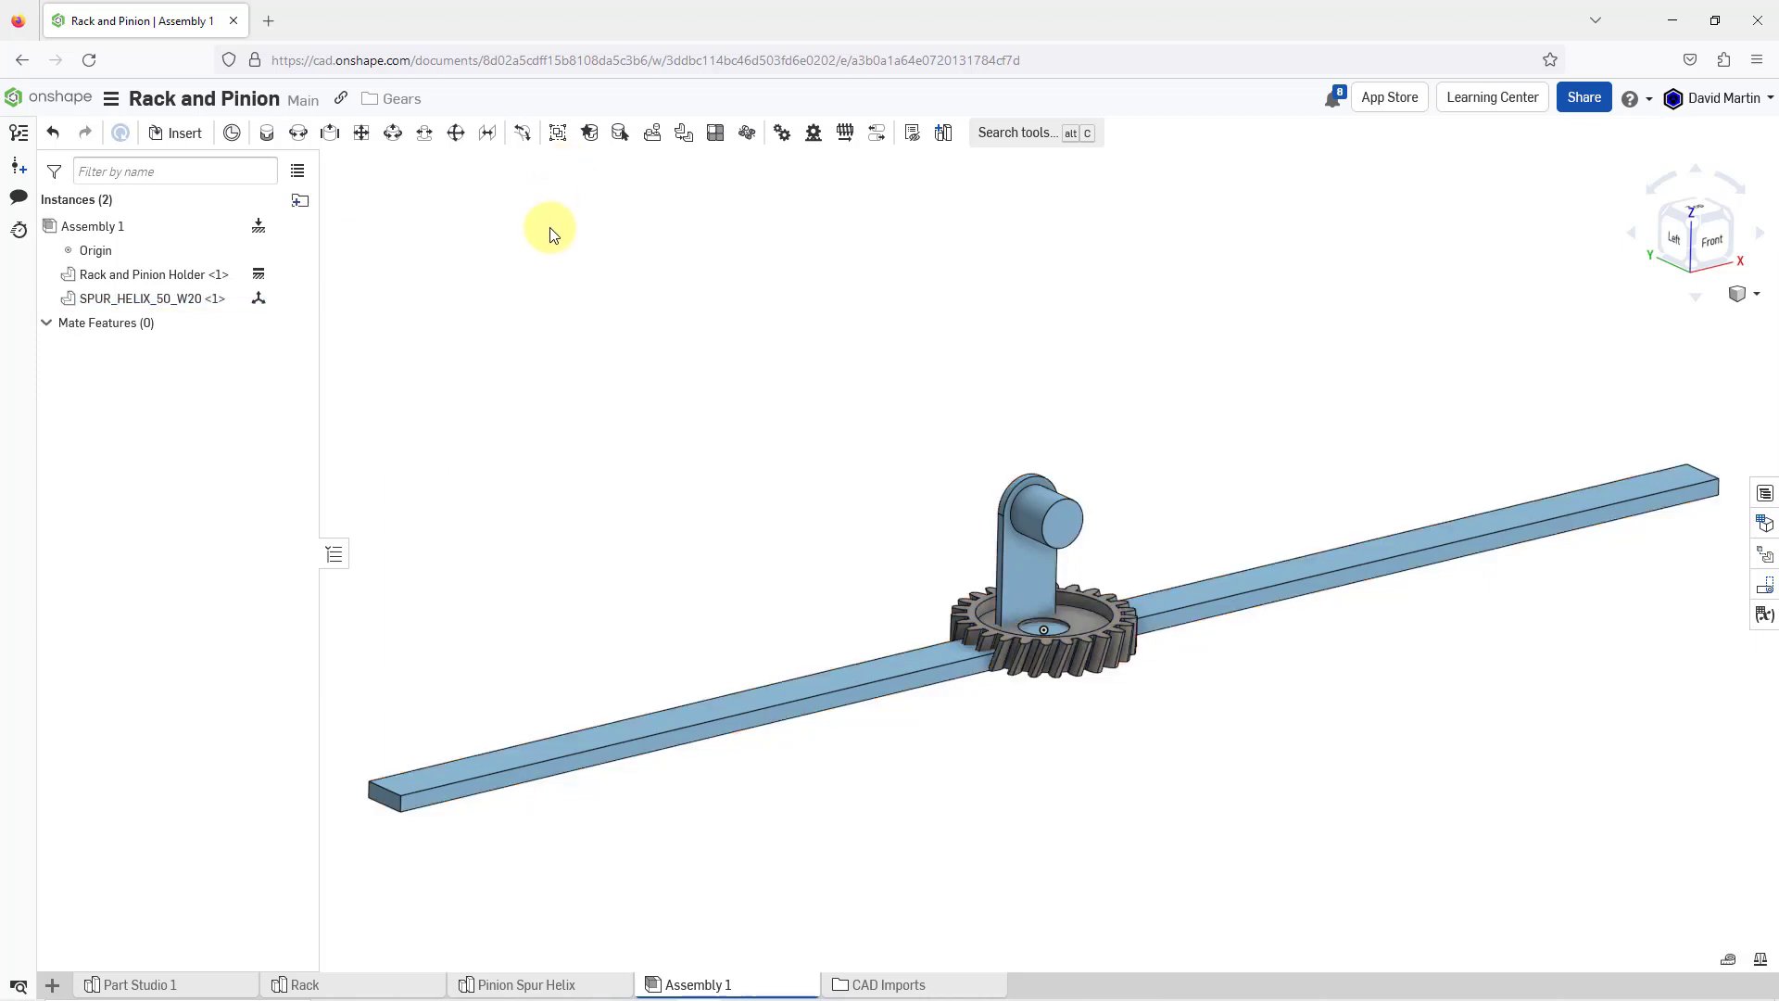
# - Move the inserted gear up about 194 mm and rotate it upright above the rack and pinion holder
pyautogui.click(1016, 614)
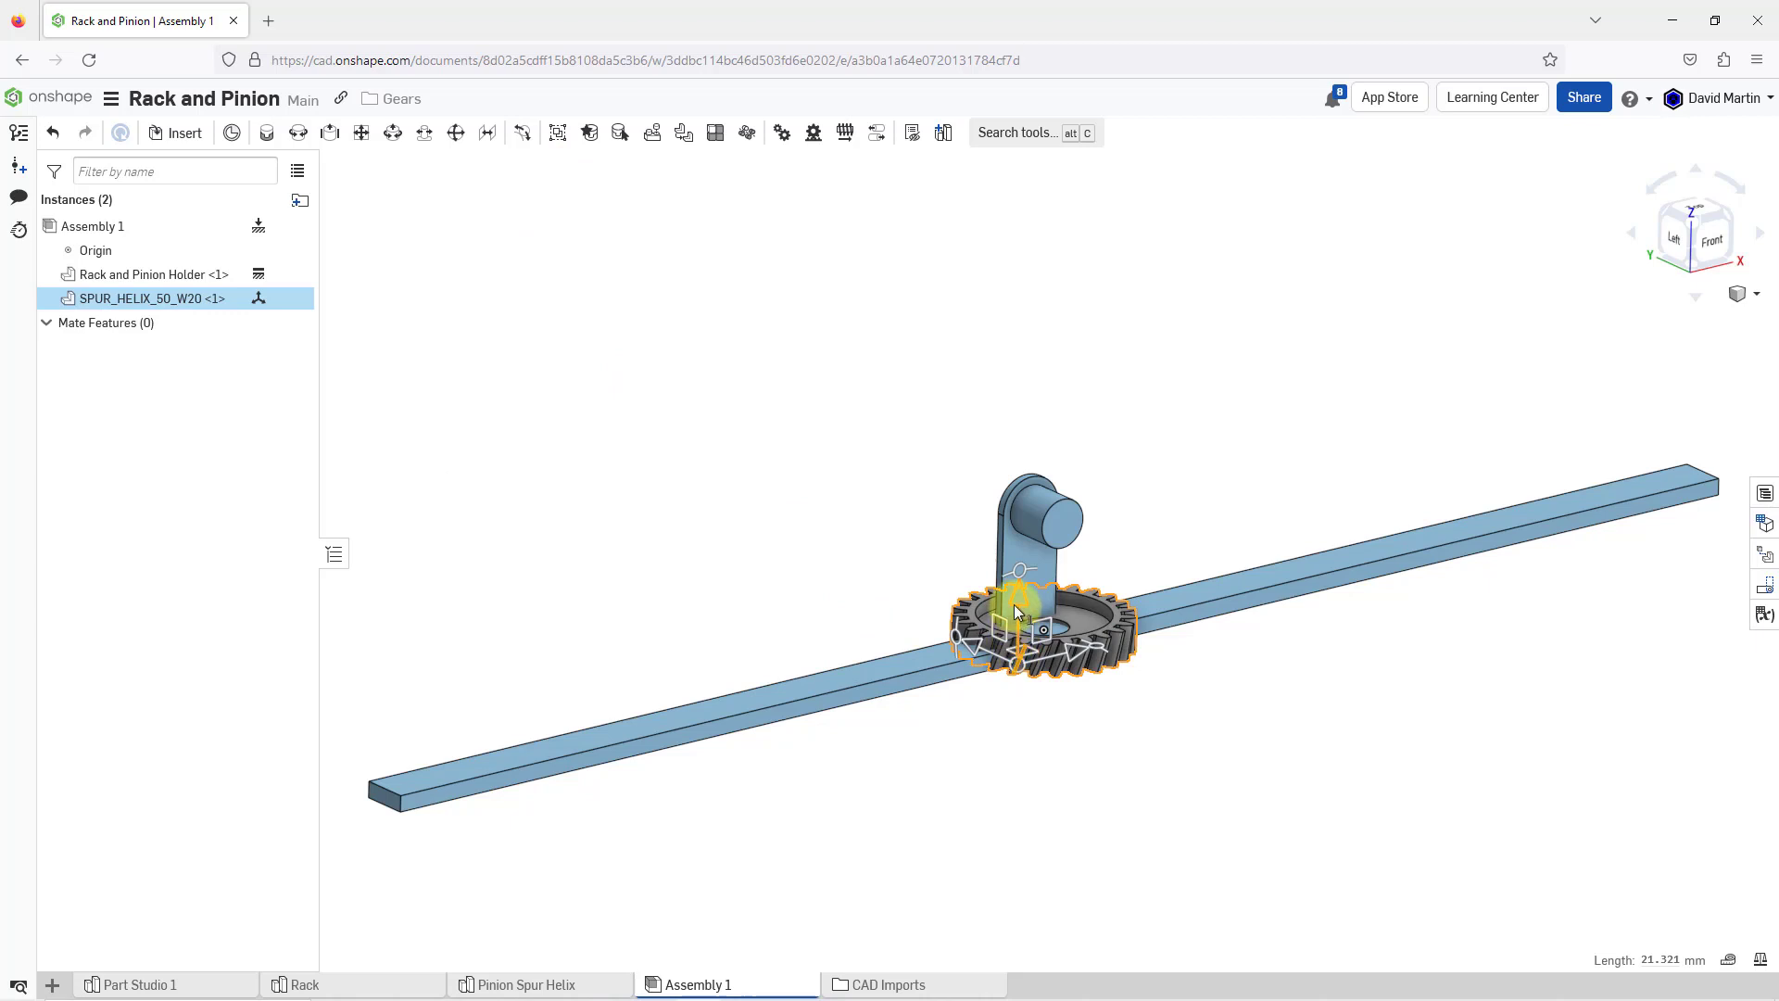
pyautogui.moveTo(1014, 602); pyautogui.dragTo(1003, 289)
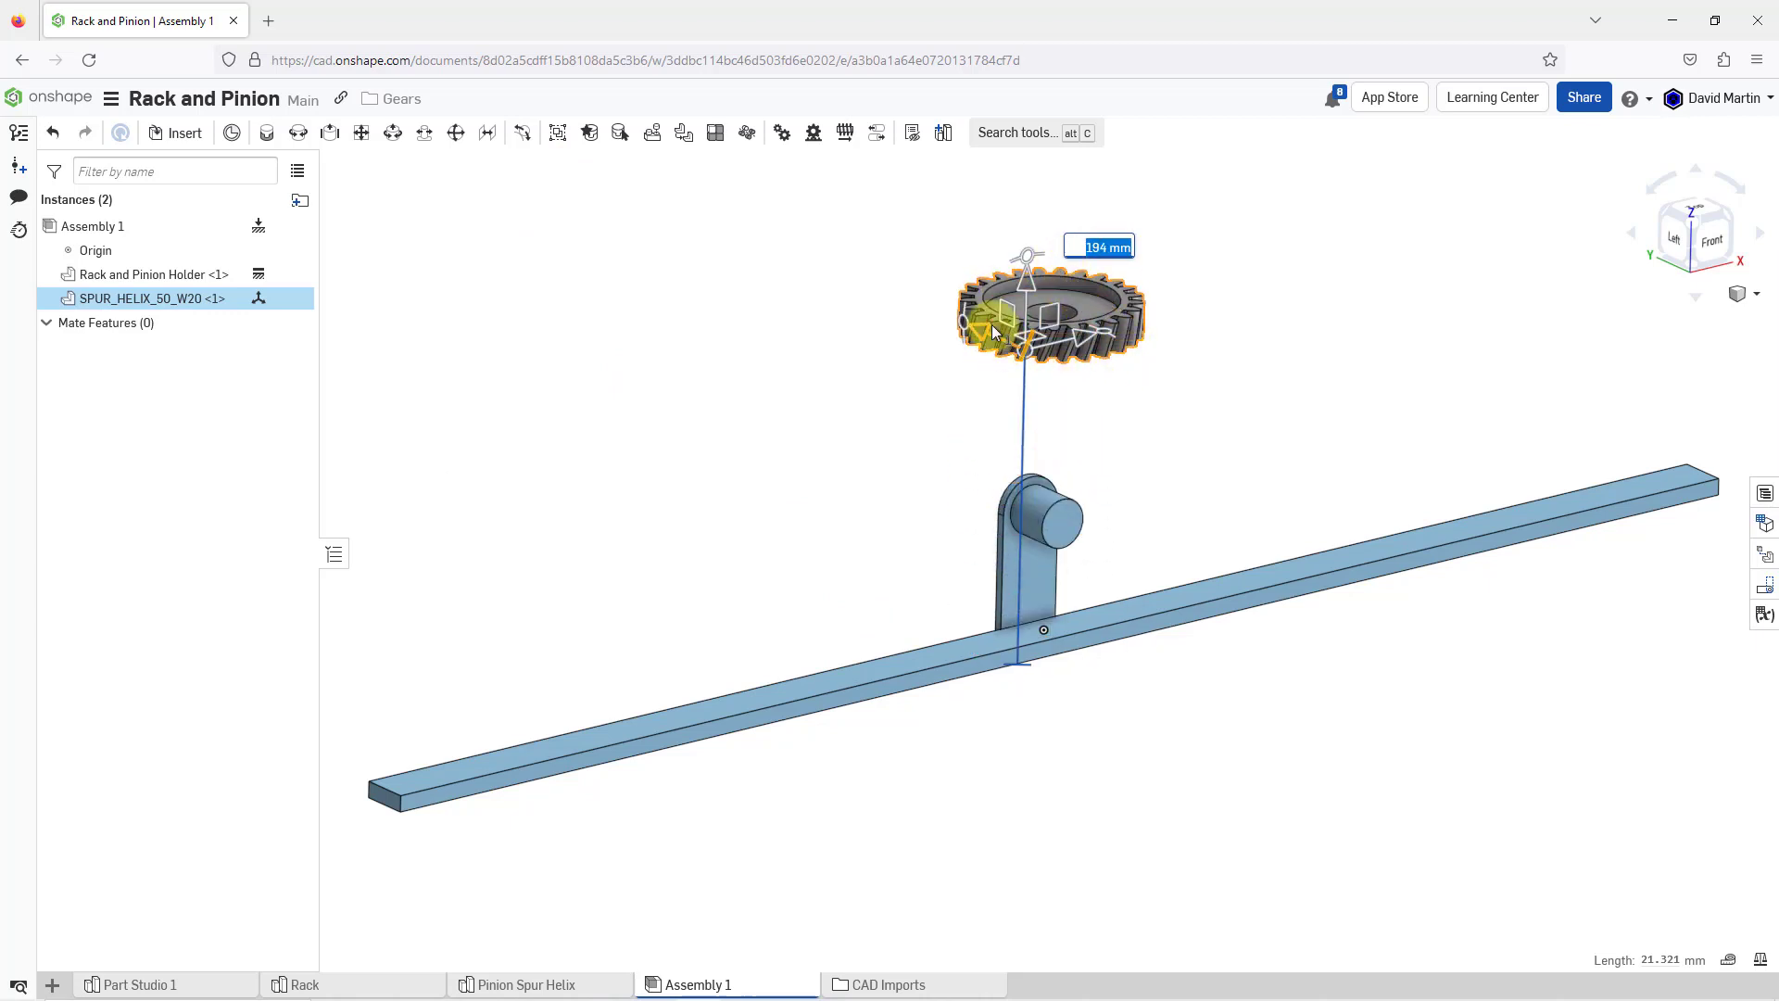
pyautogui.moveTo(969, 314); pyautogui.dragTo(1294, 170)
pyautogui.click(1162, 170)
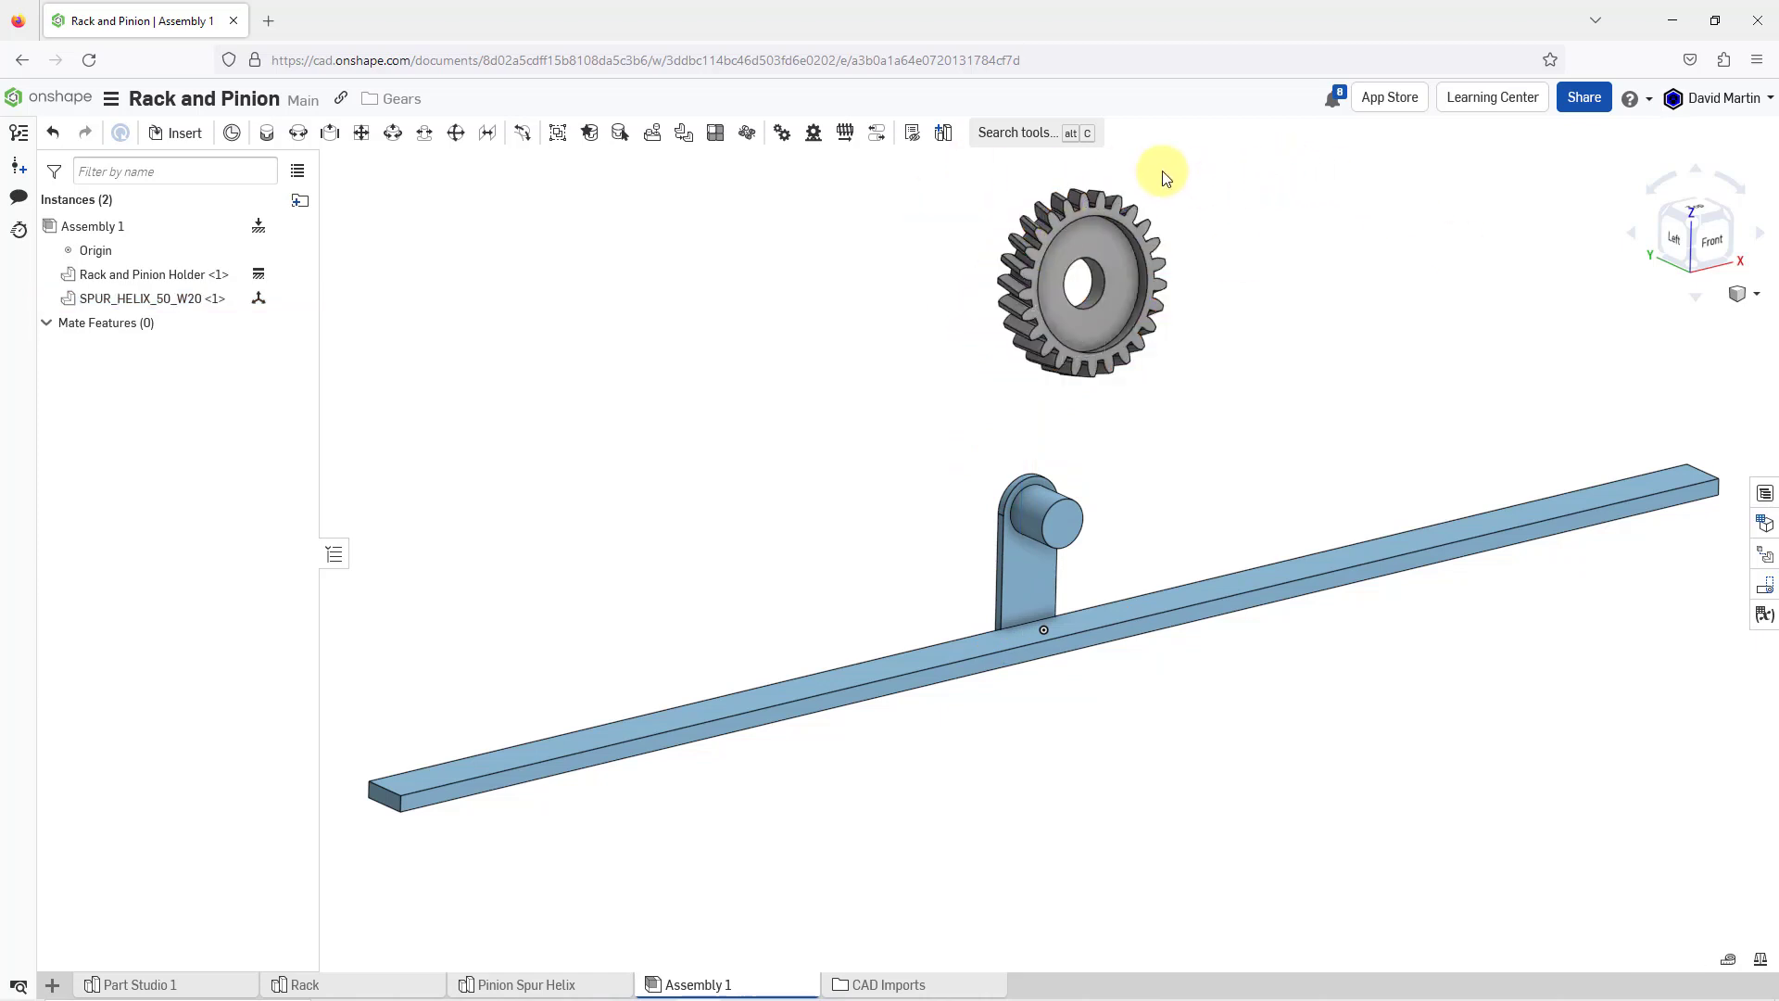
pyautogui.scroll(5, 1136, 186)
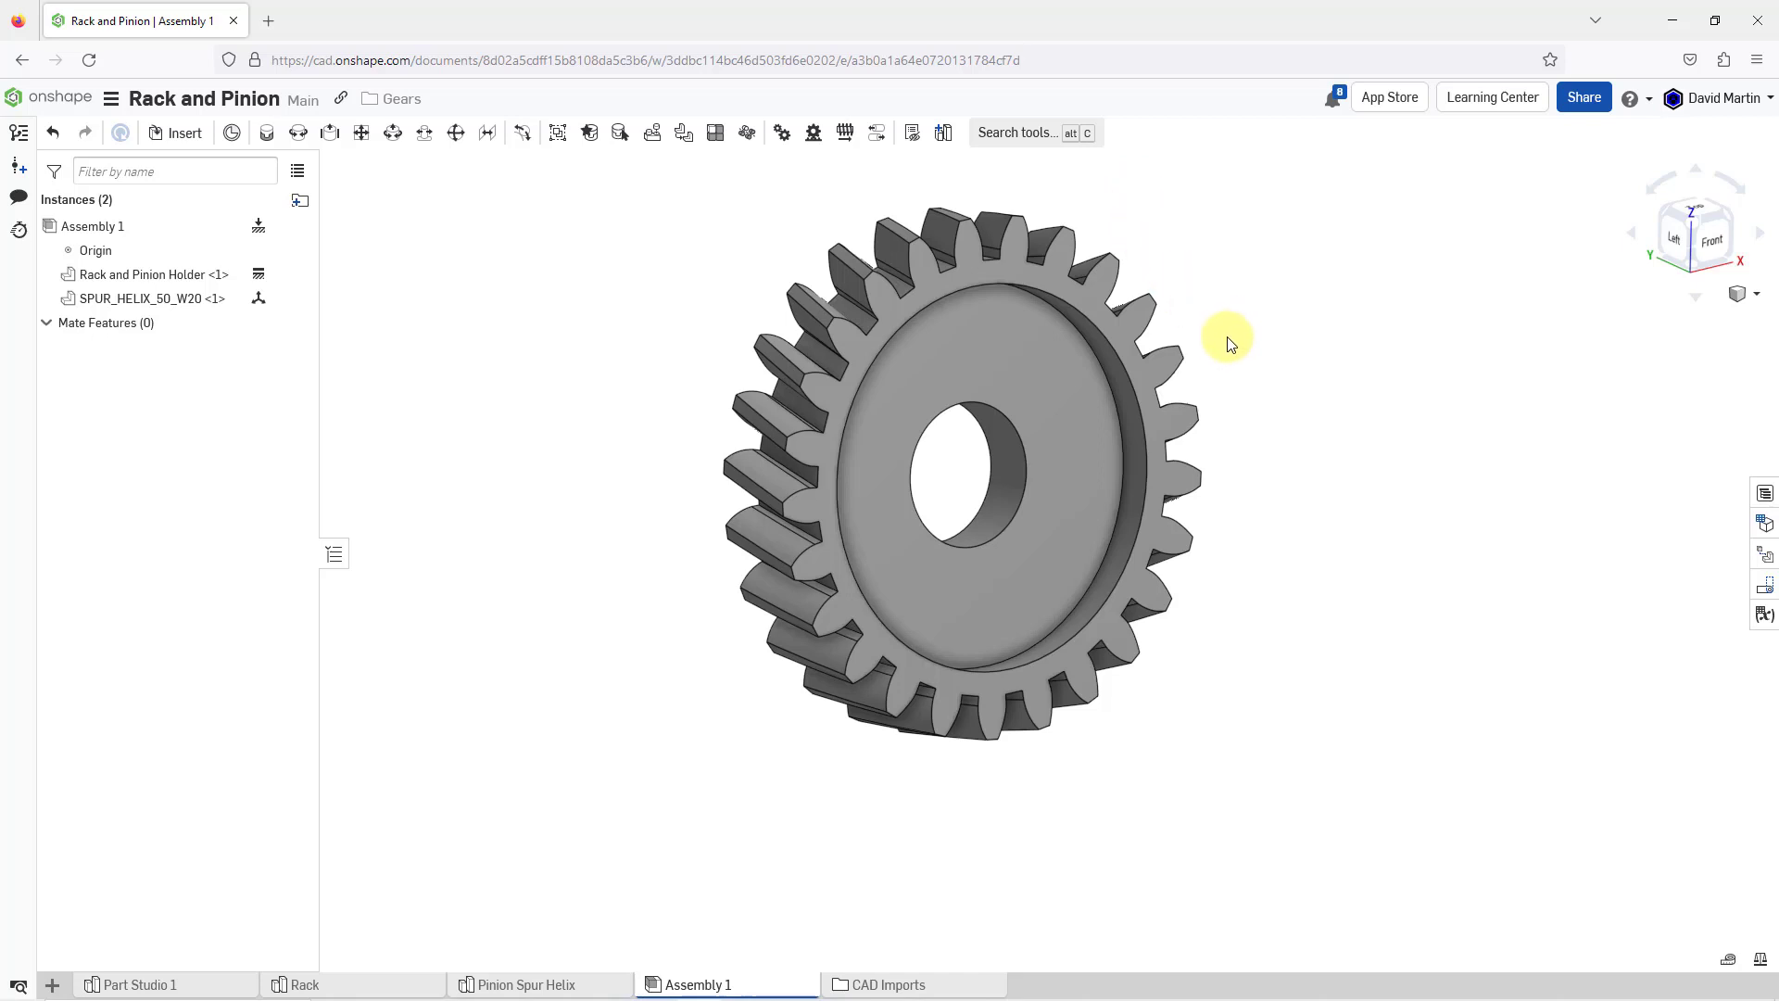
pyautogui.scroll(-3, 1227, 342)
pyautogui.scroll(-3, 1179, 323)
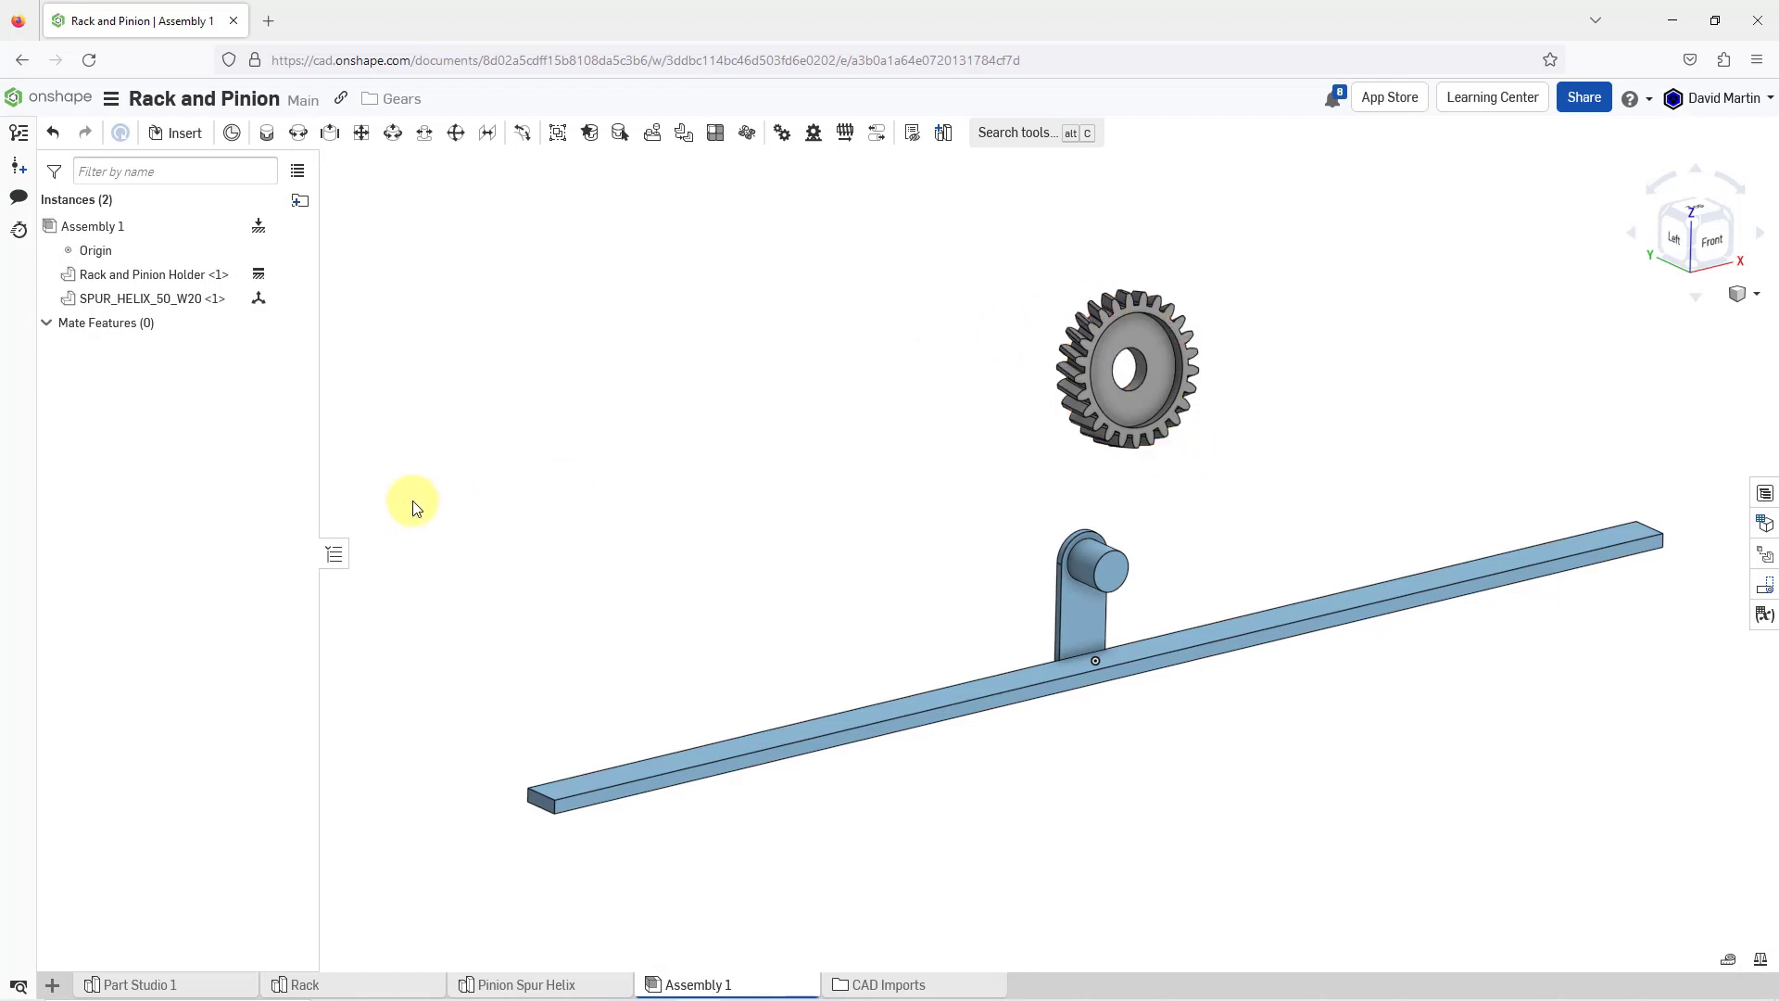
# - Delete the SPUR_HELIX_50_W20 gear instance from the assembly
pyautogui.click(160, 299)
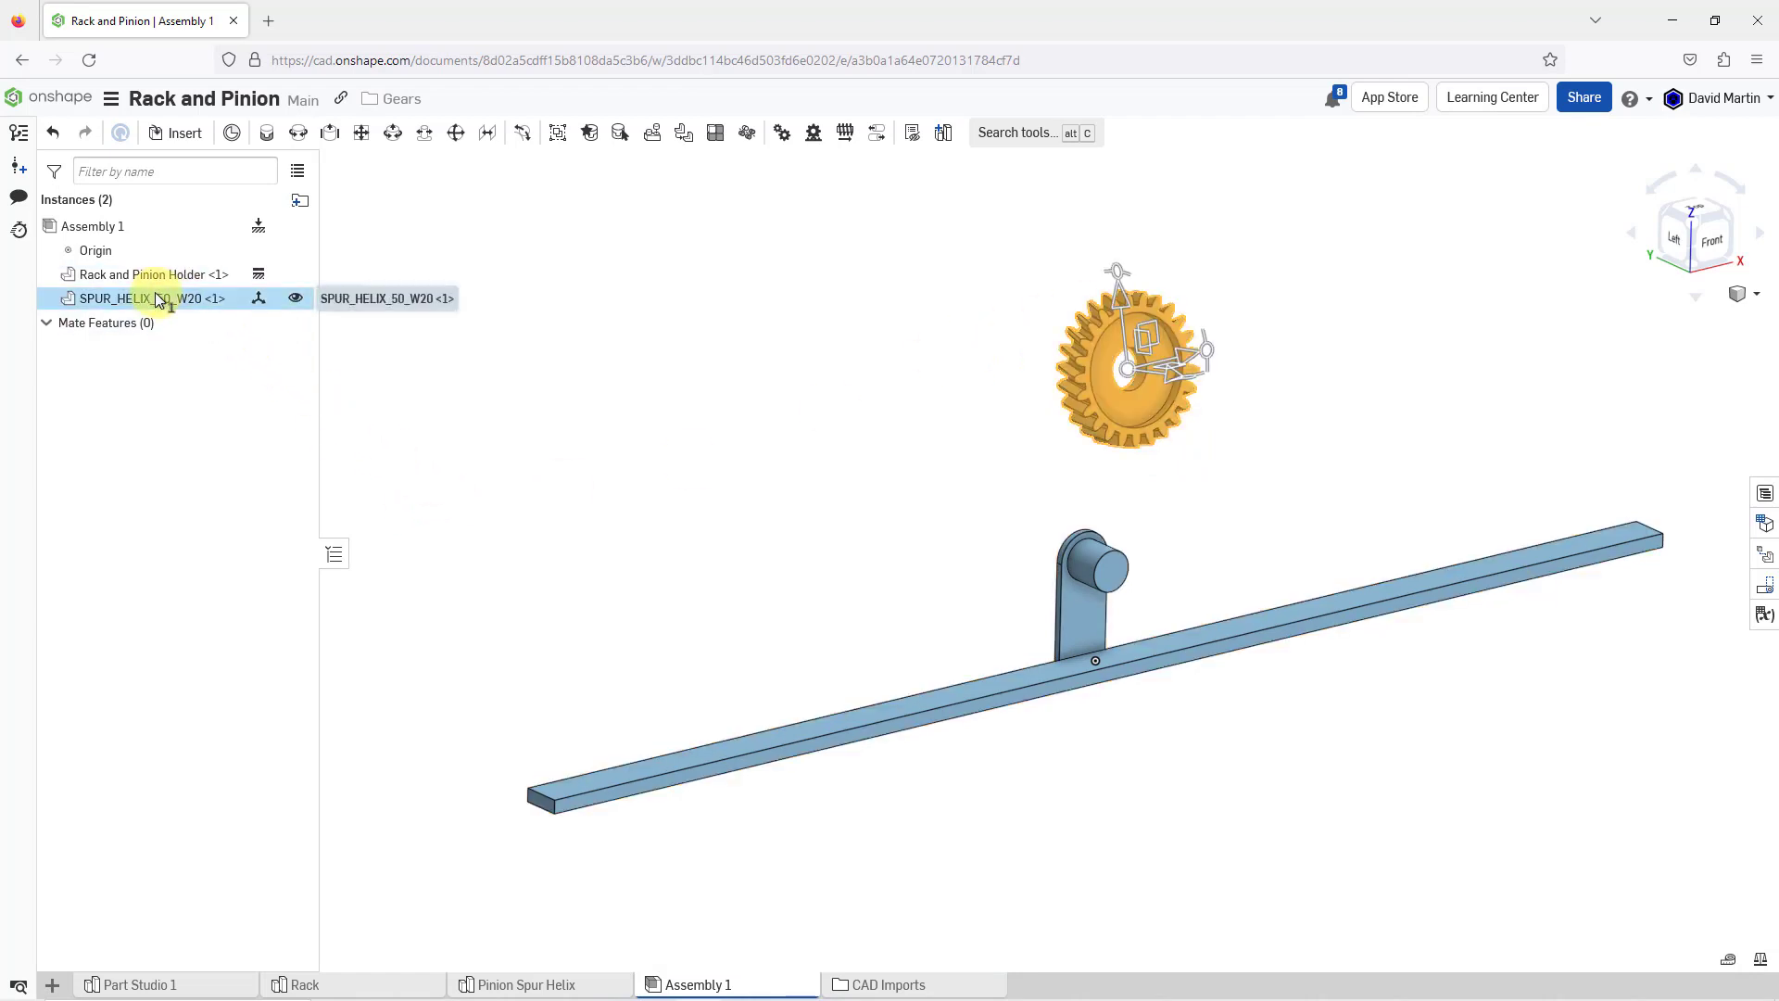
pyautogui.rightClick(161, 300)
pyautogui.click(221, 772)
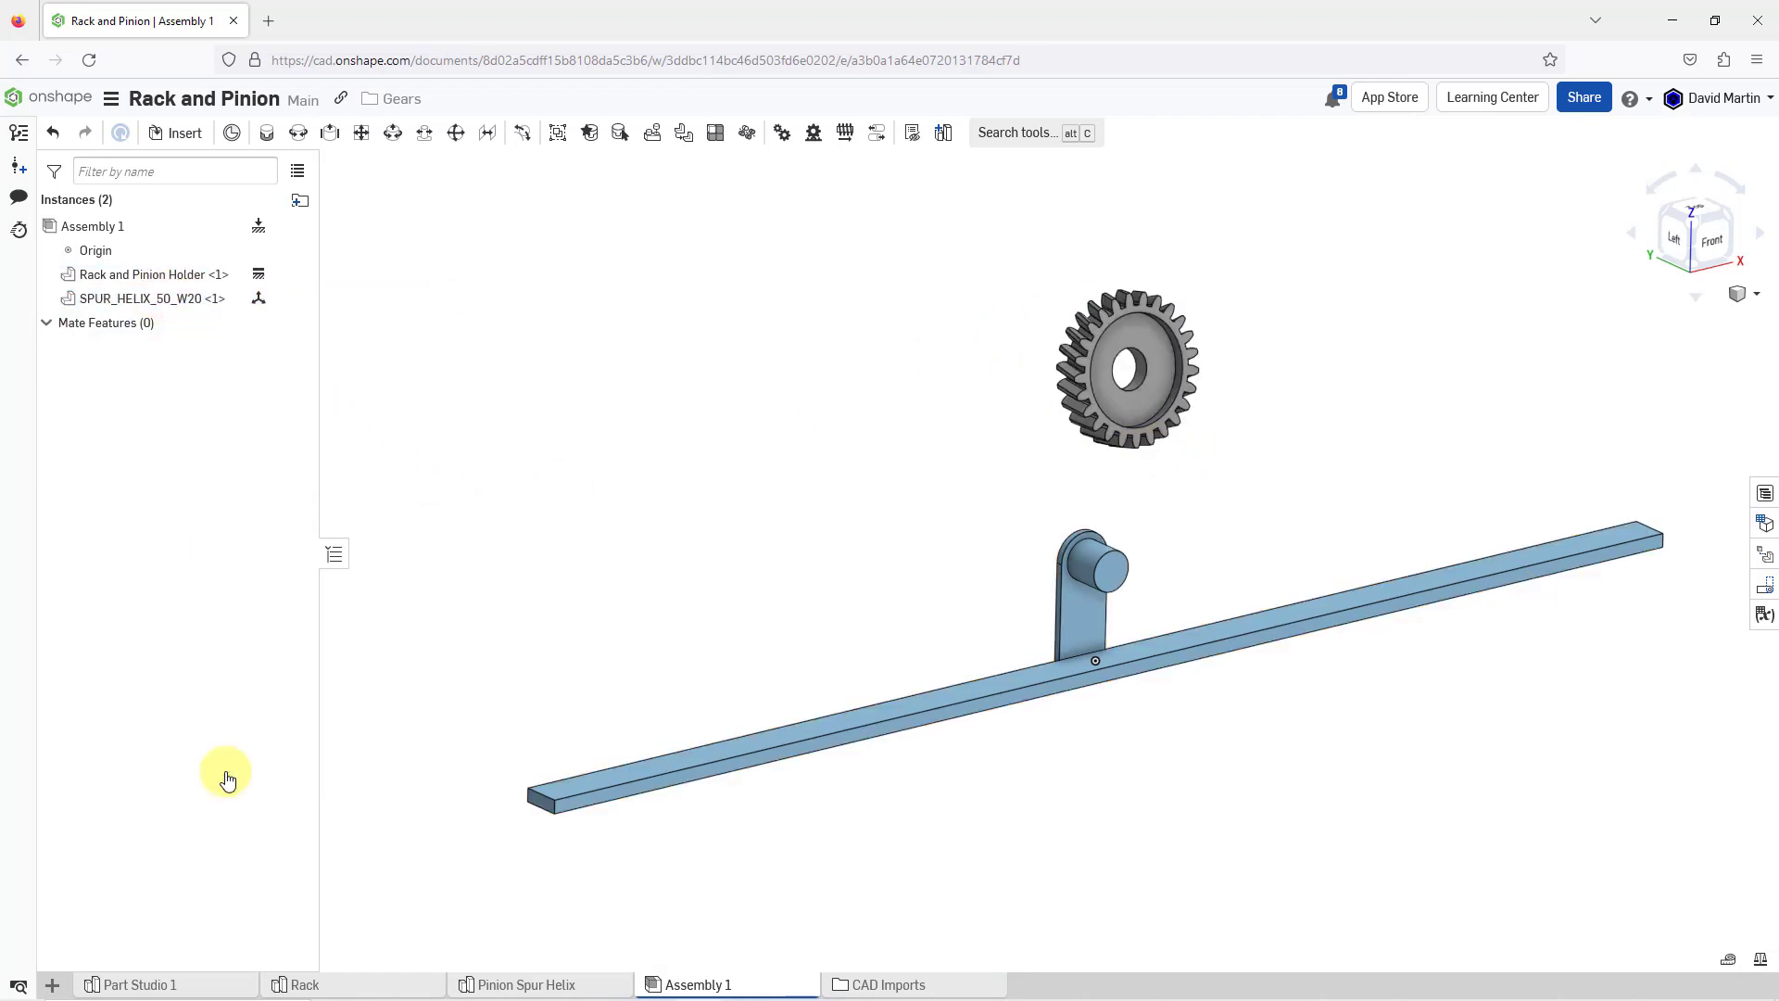
# - Insert the whole Pinion Spur Helix part studio with sketches included, bringing in both the SPUR_HELIX_50_W20 gear and Sketch 1
pyautogui.click(176, 133)
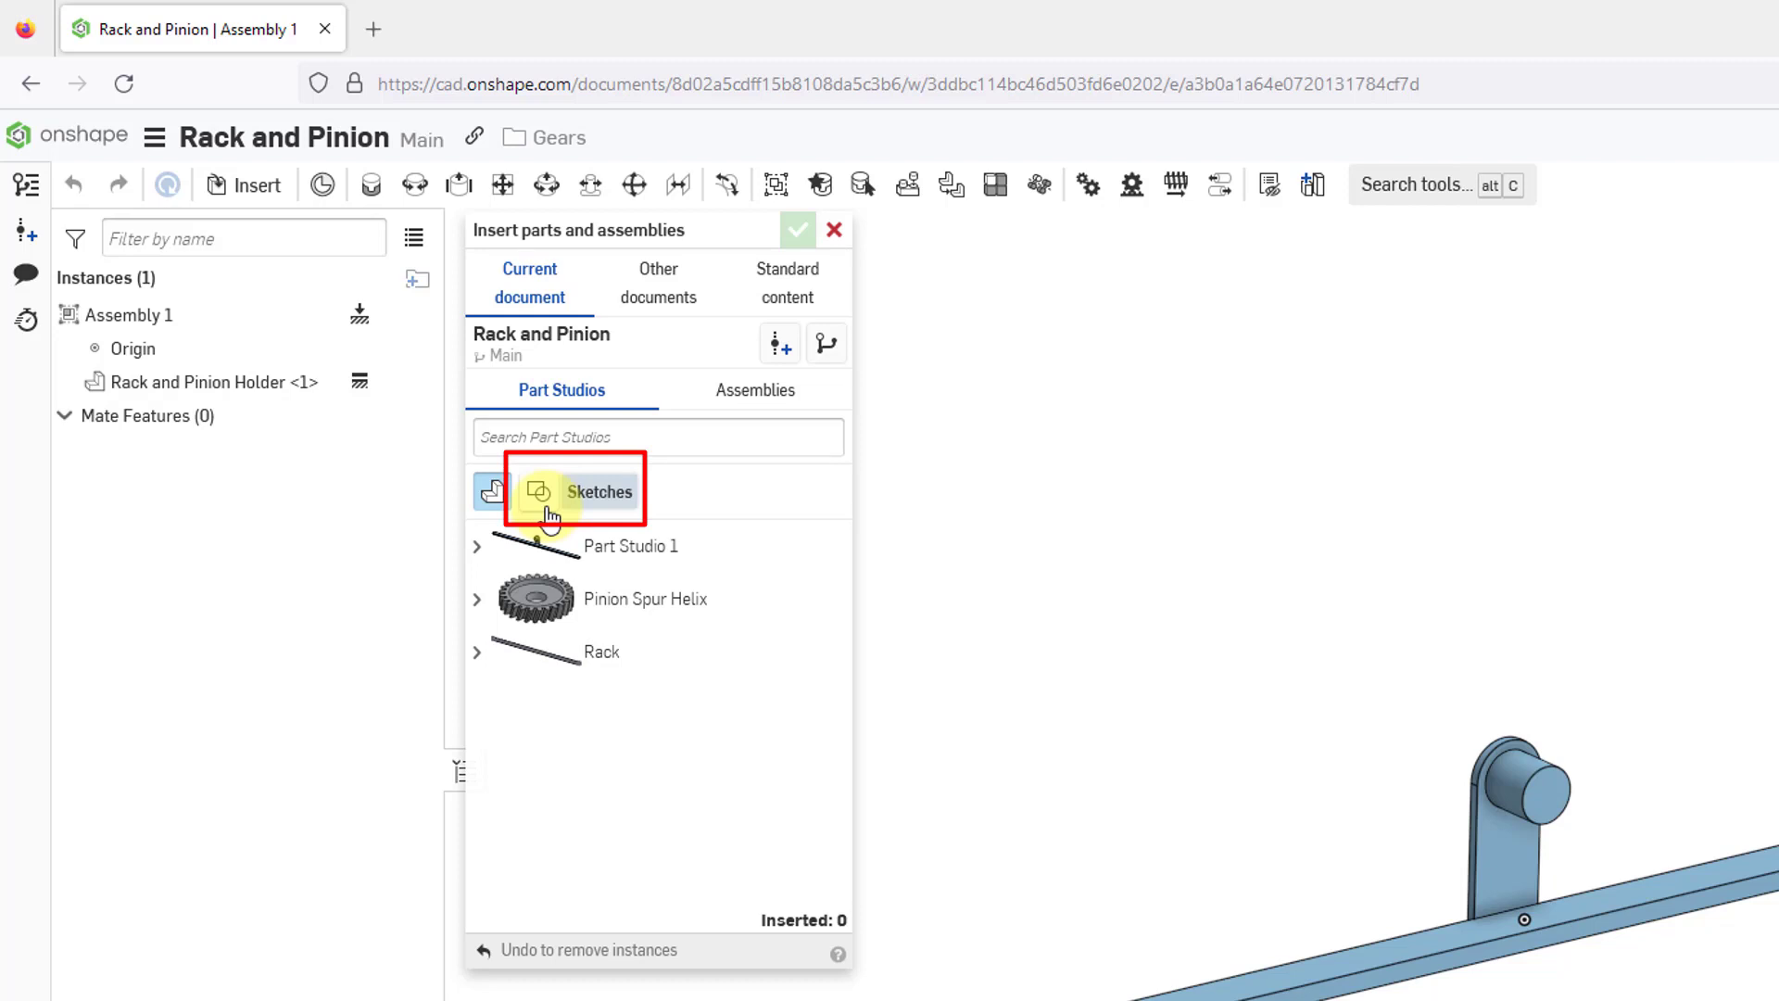
pyautogui.click(545, 505)
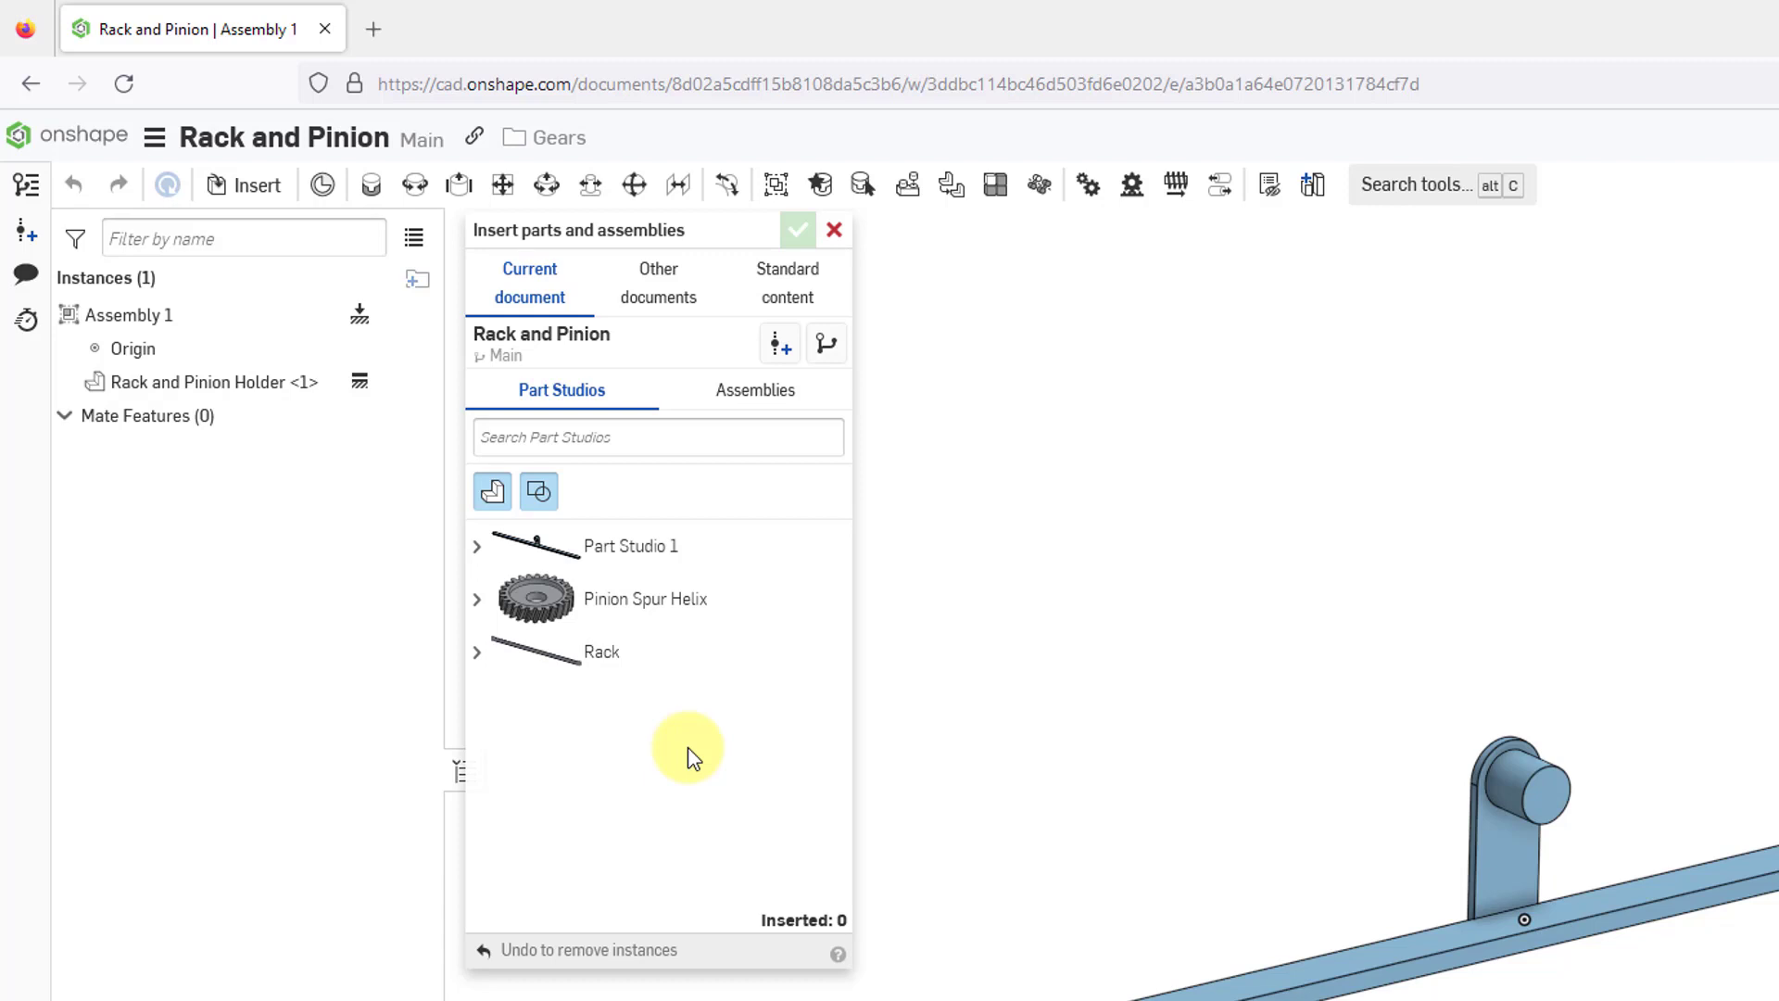
pyautogui.click(479, 602)
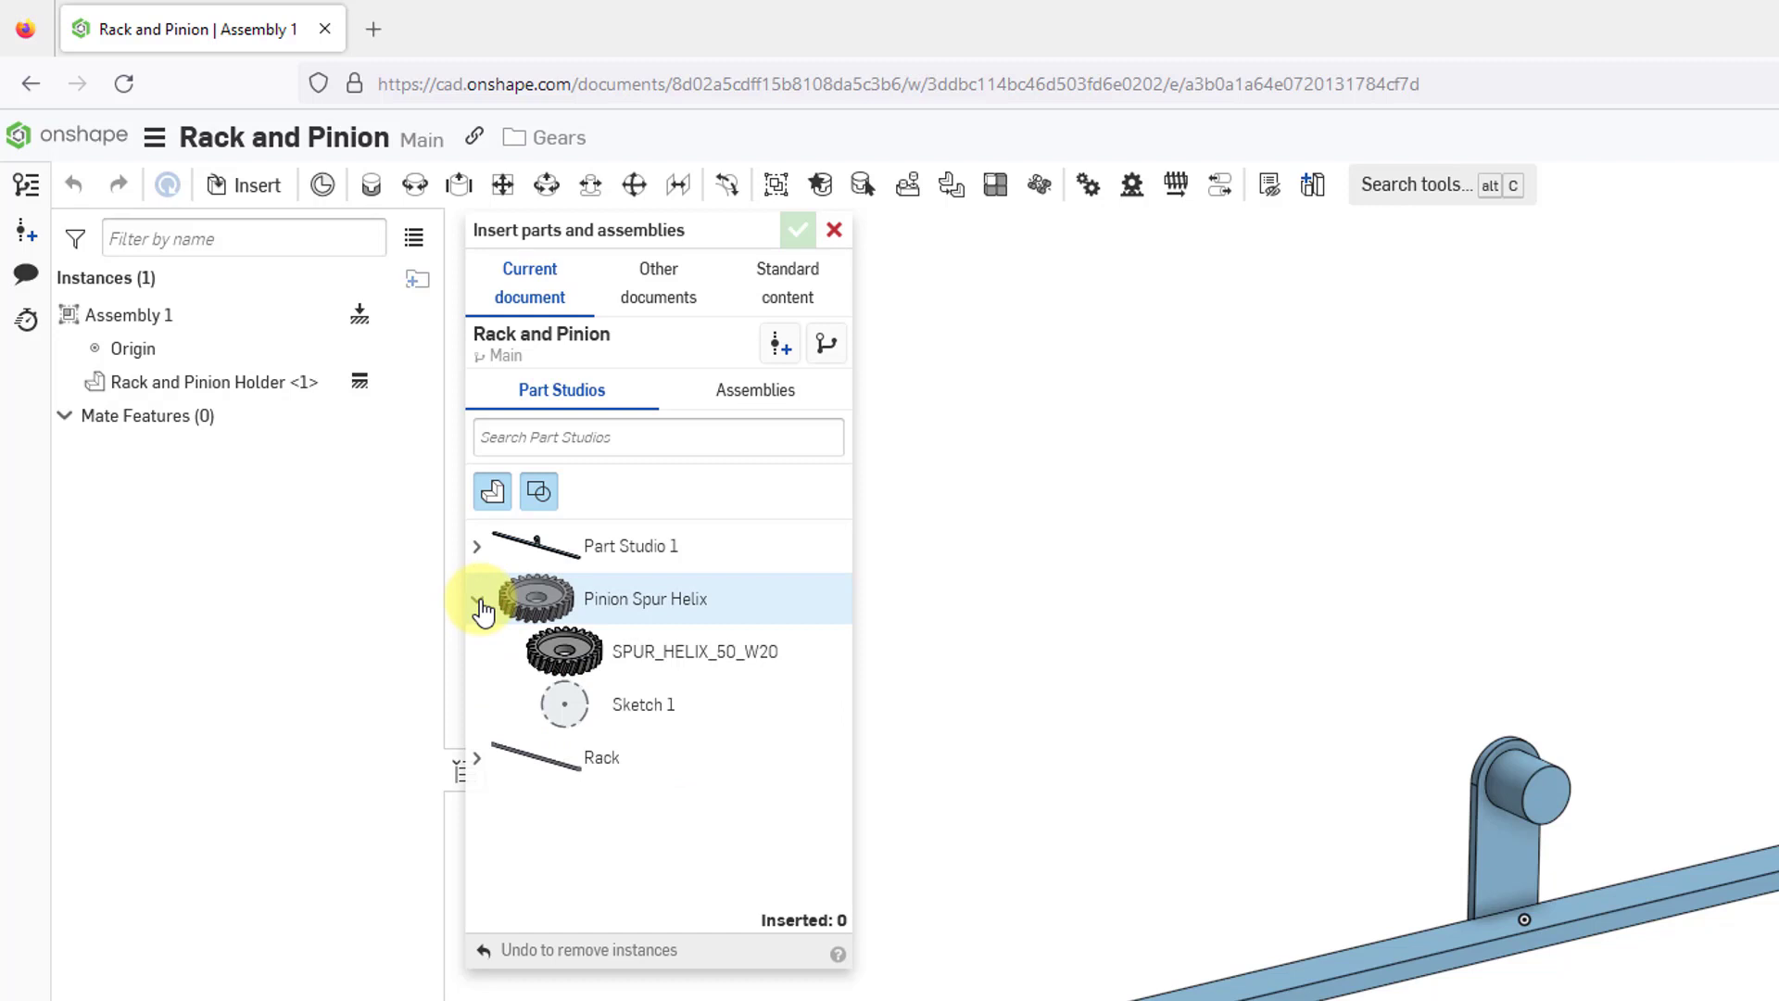
pyautogui.click(624, 609)
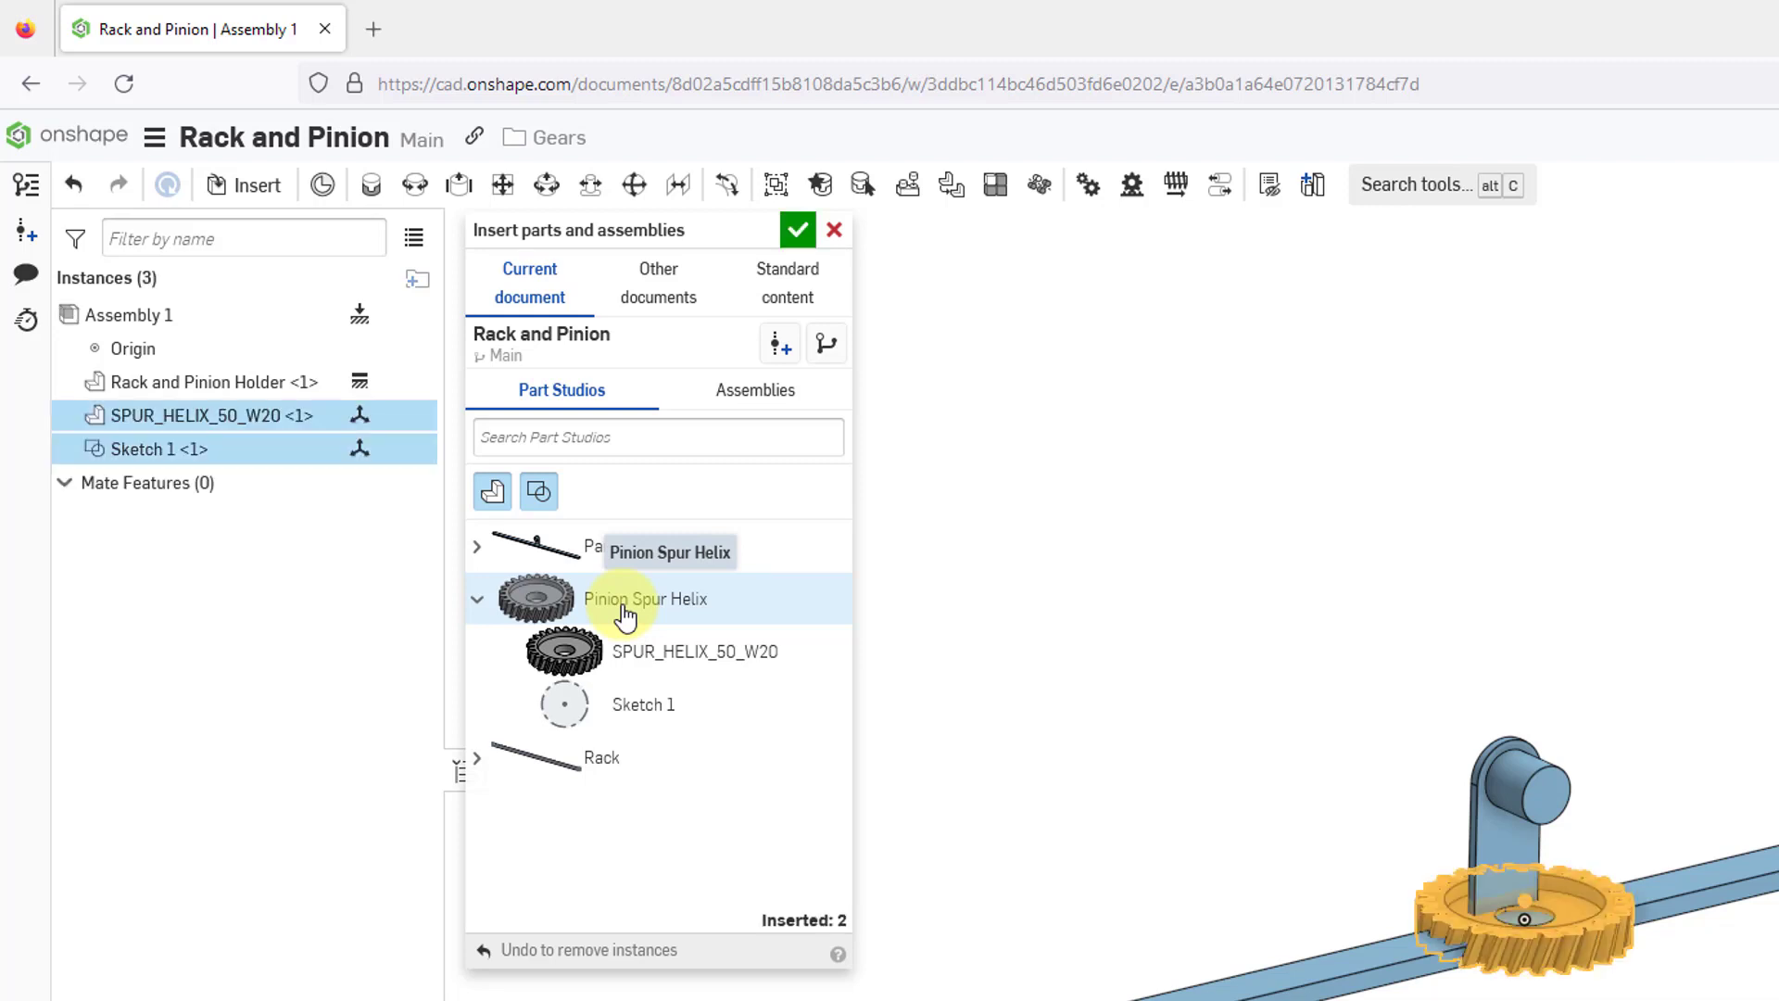
pyautogui.click(798, 230)
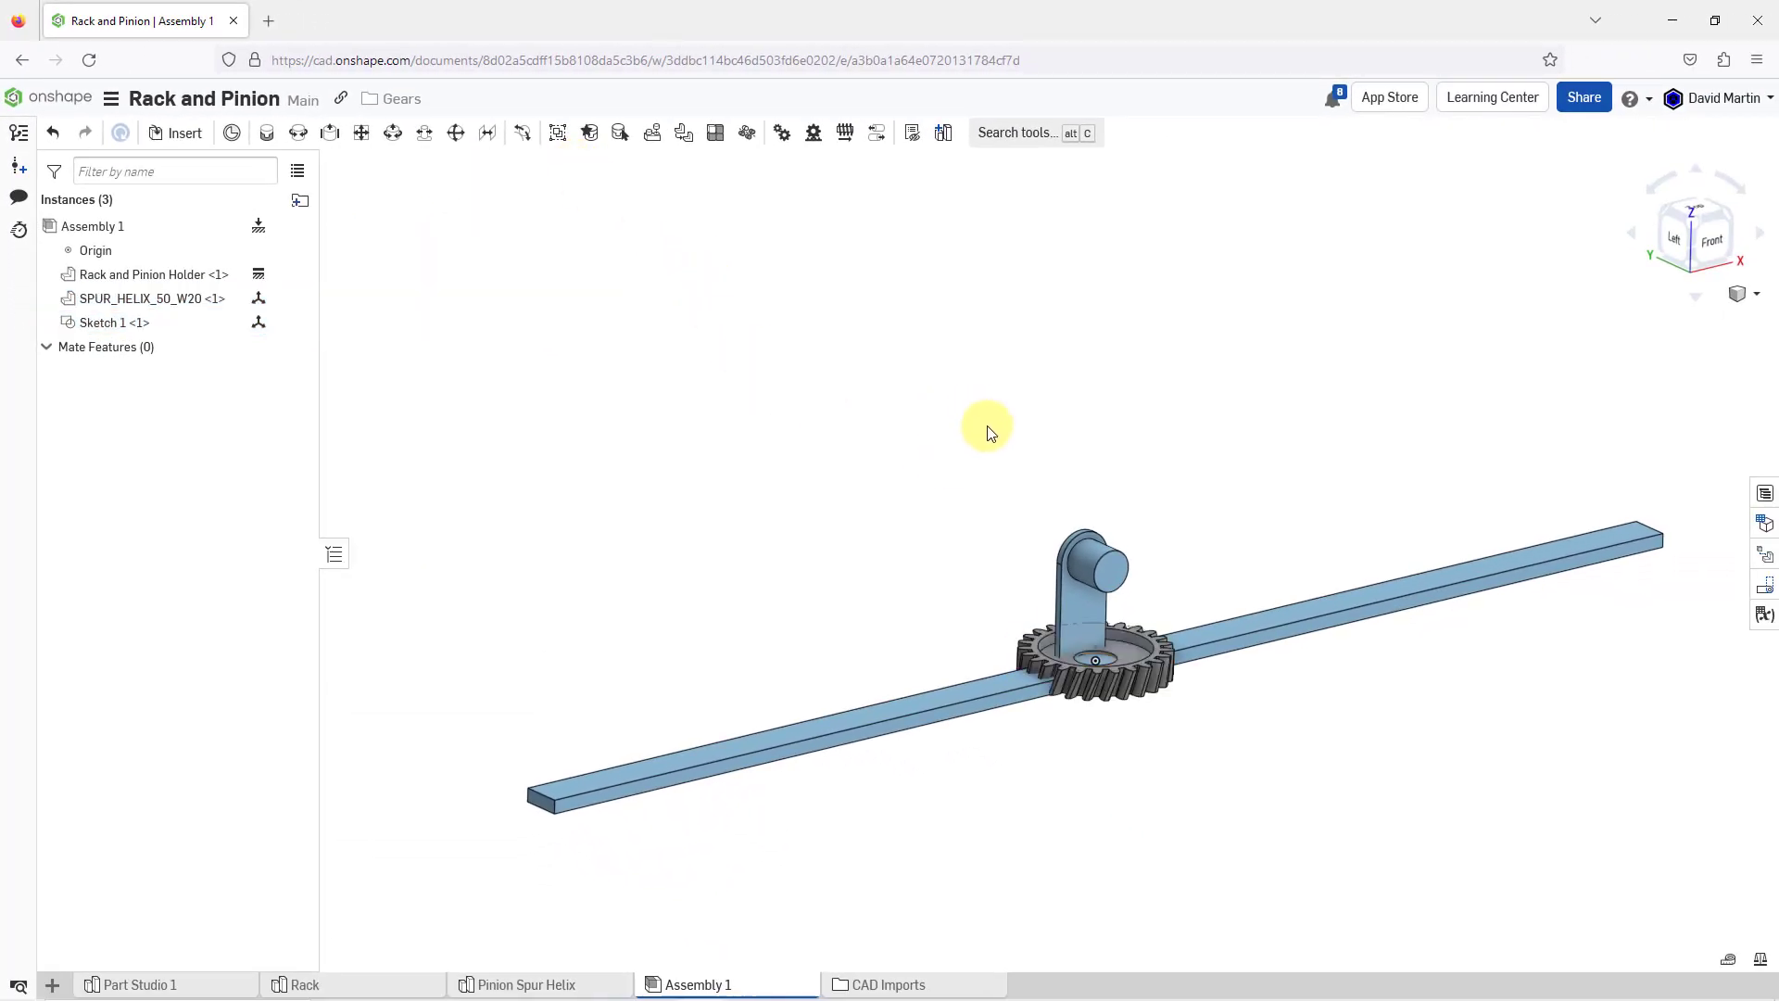
# - Try moving only Sketch 1 up about 105 mm away from the gear, and undo the move
pyautogui.scroll(5, 1183, 624)
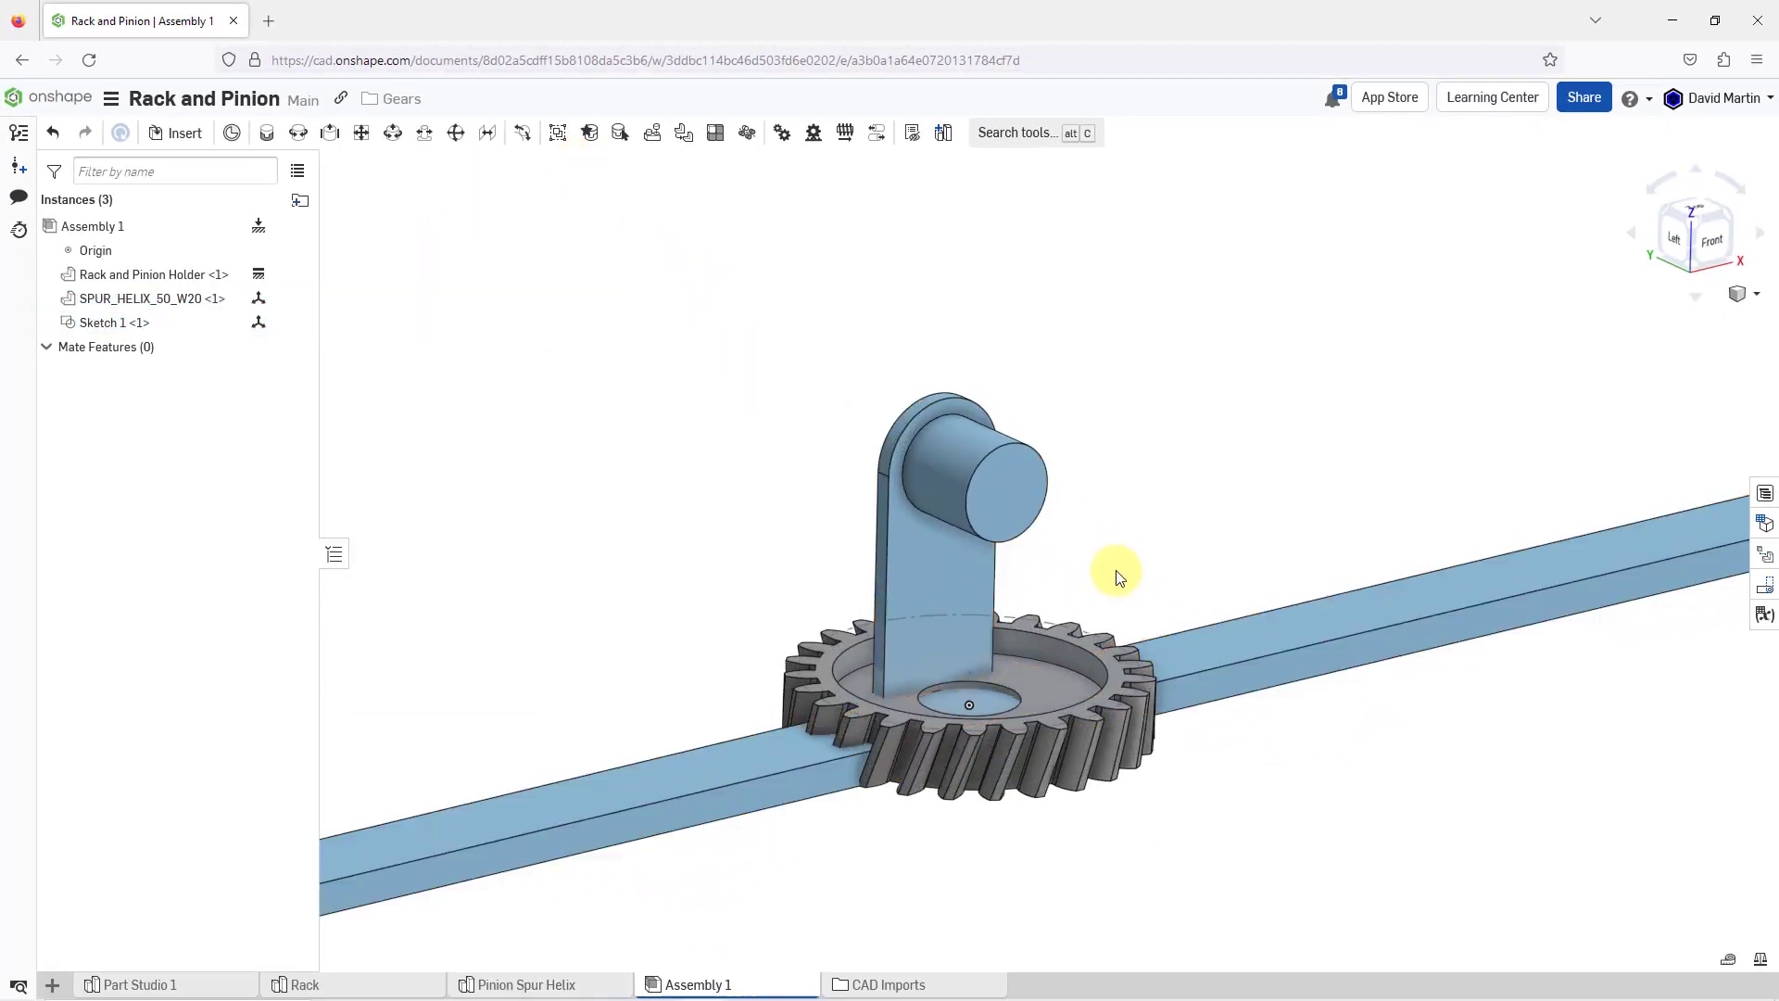
pyautogui.moveTo(1076, 565); pyautogui.dragTo(1099, 619, button='right')
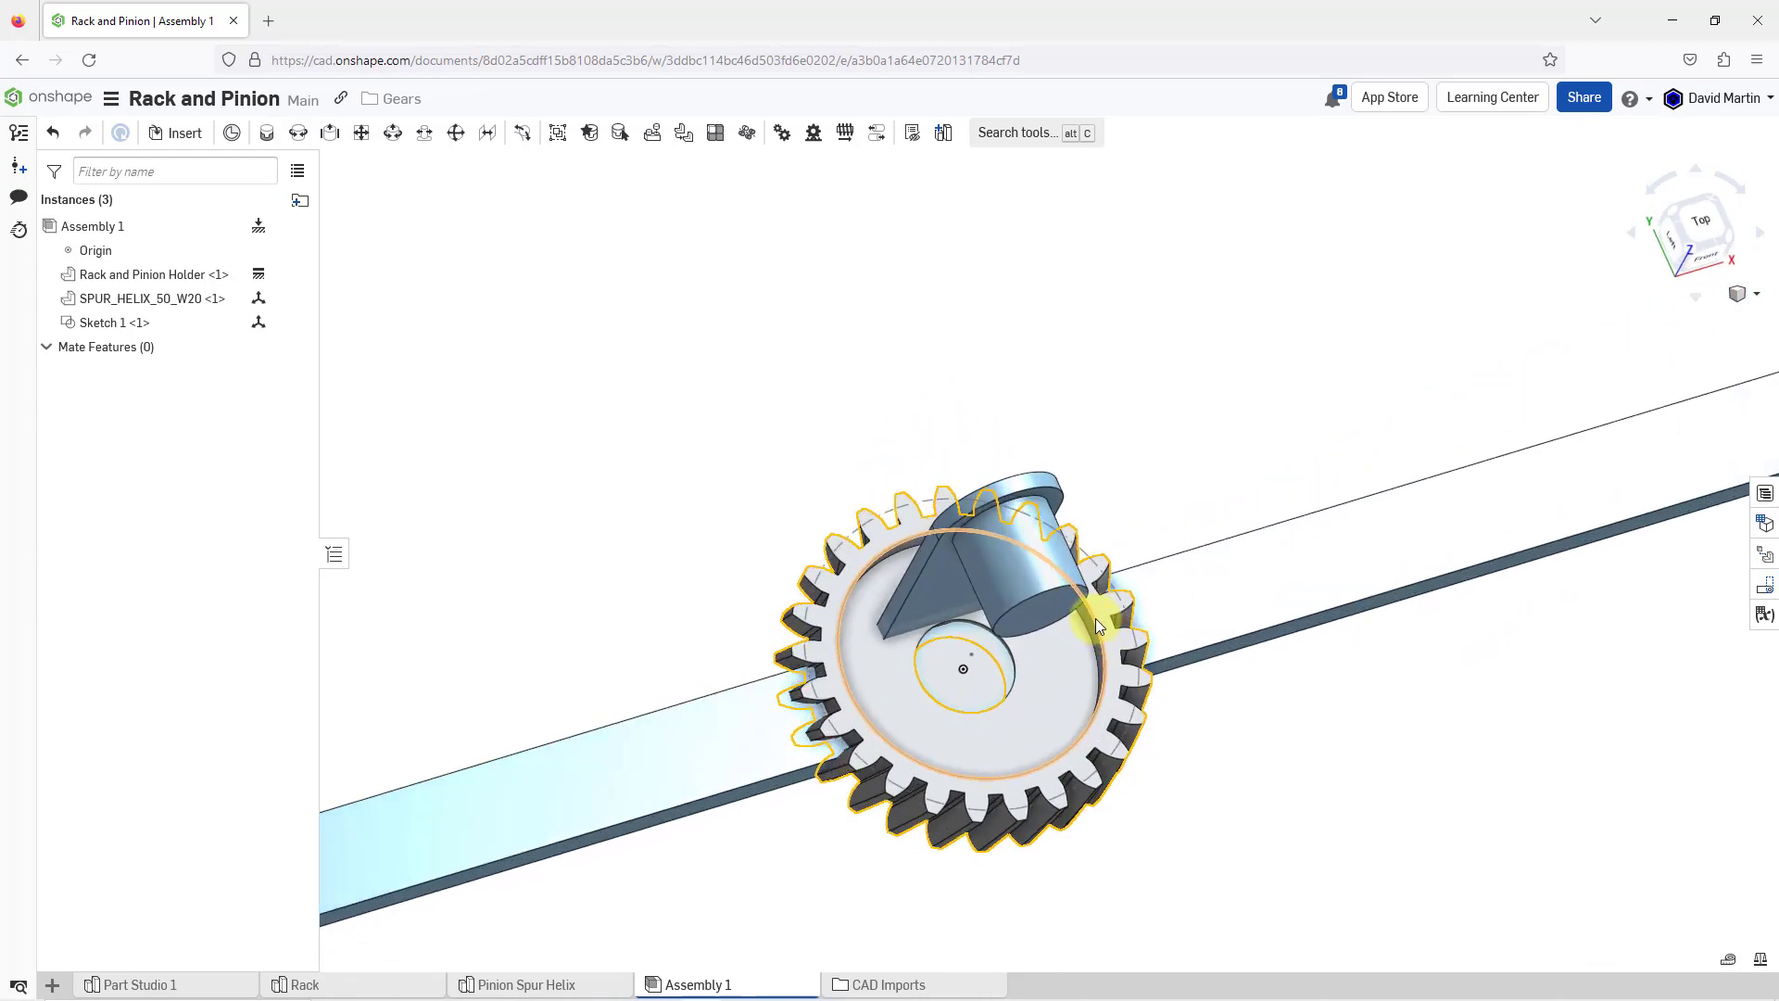
pyautogui.click(899, 534)
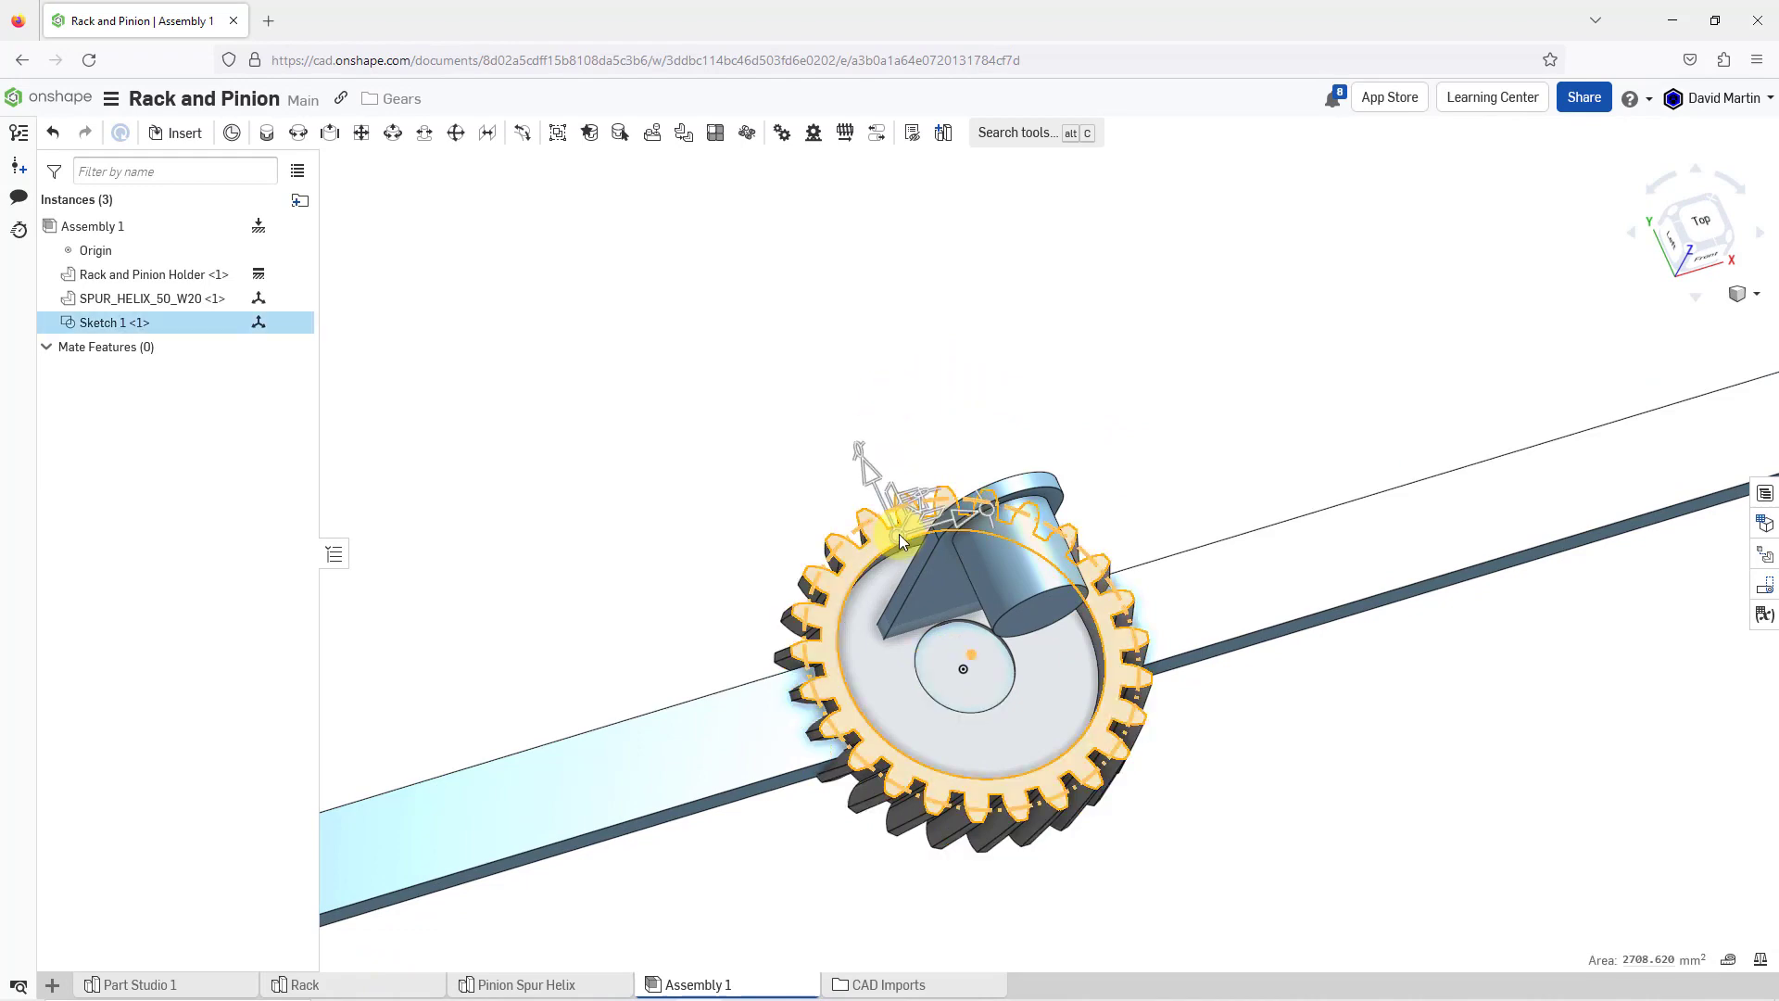
pyautogui.moveTo(899, 534); pyautogui.dragTo(883, 484, button='right')
pyautogui.moveTo(889, 480); pyautogui.dragTo(930, 180)
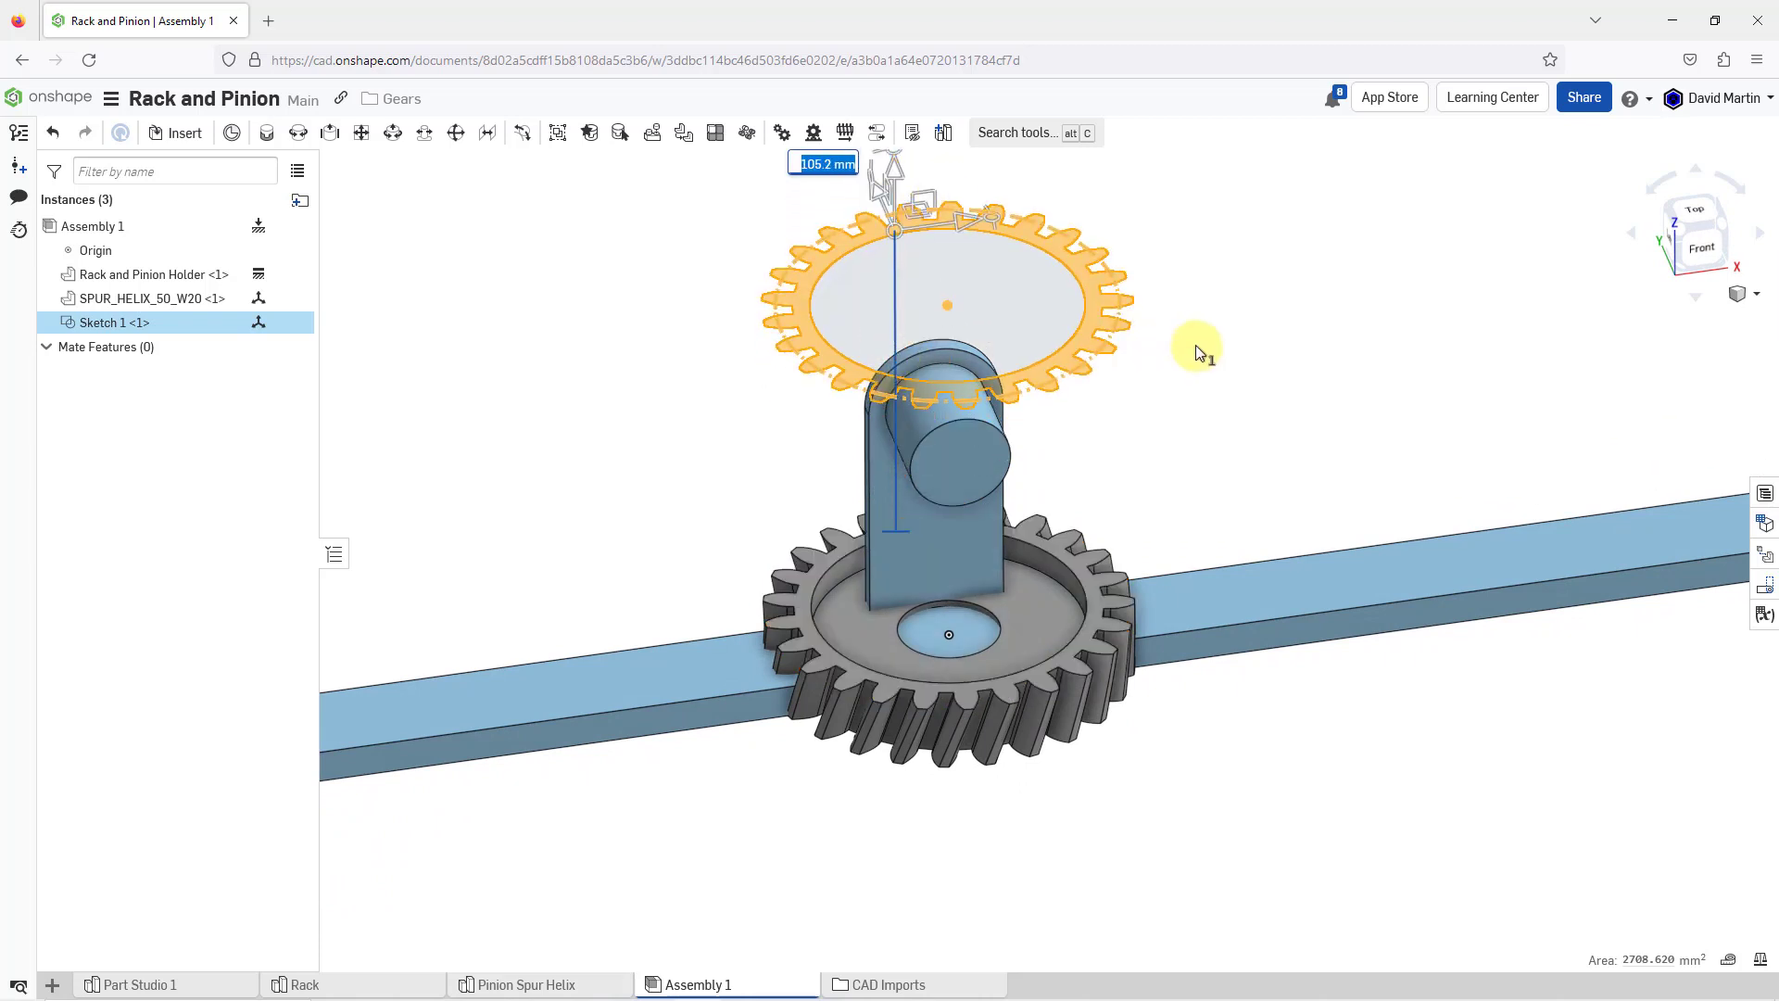
pyautogui.click(654, 343)
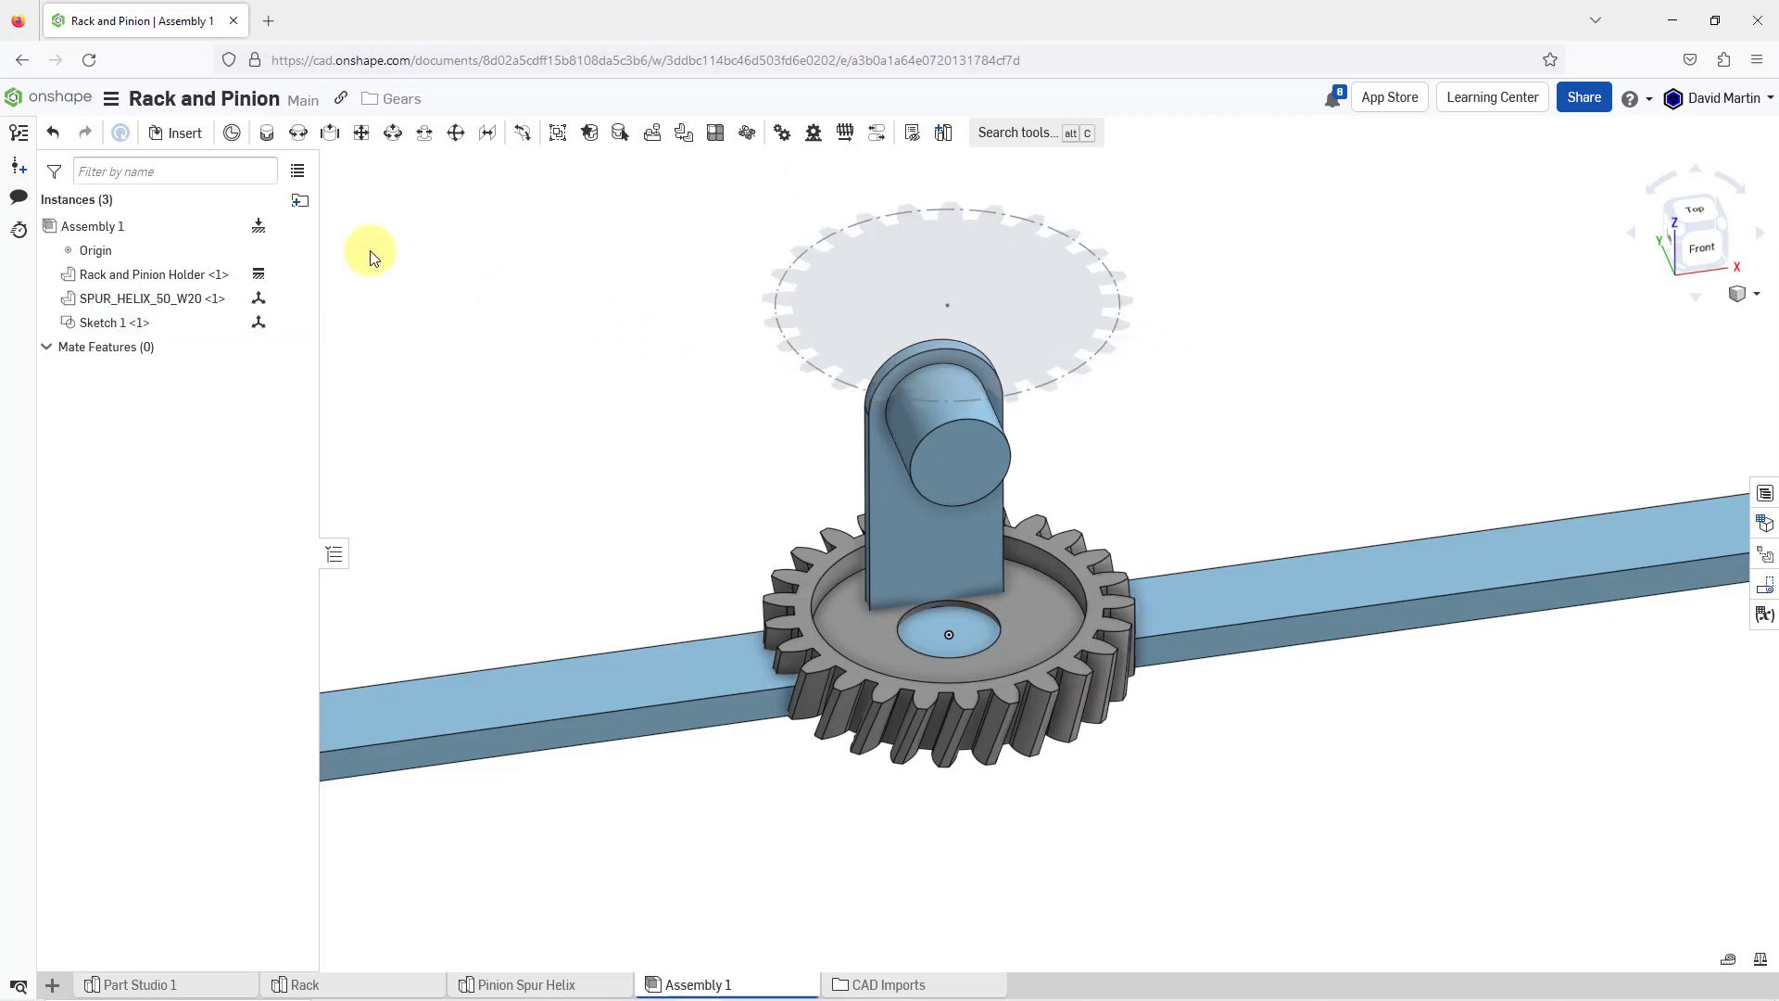
pyautogui.click(53, 133)
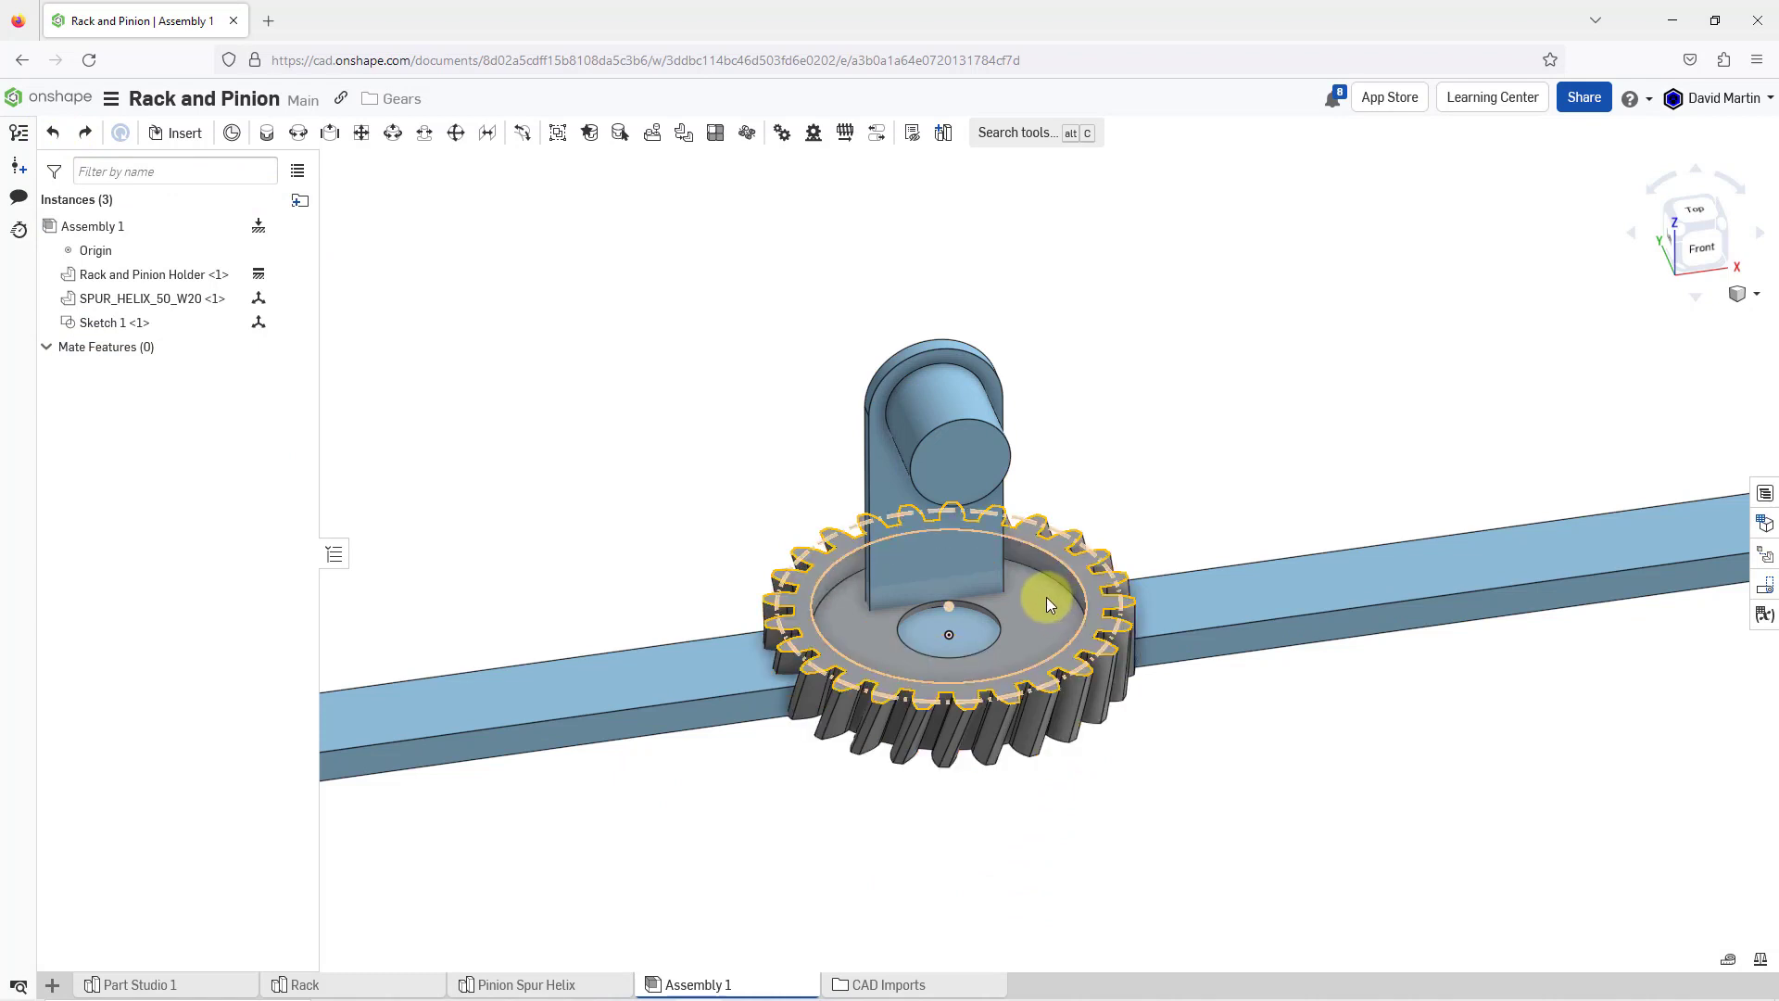
# - Try lifting only the gear about 153 mm away from its sketch, and undo the move
pyautogui.click(1042, 739)
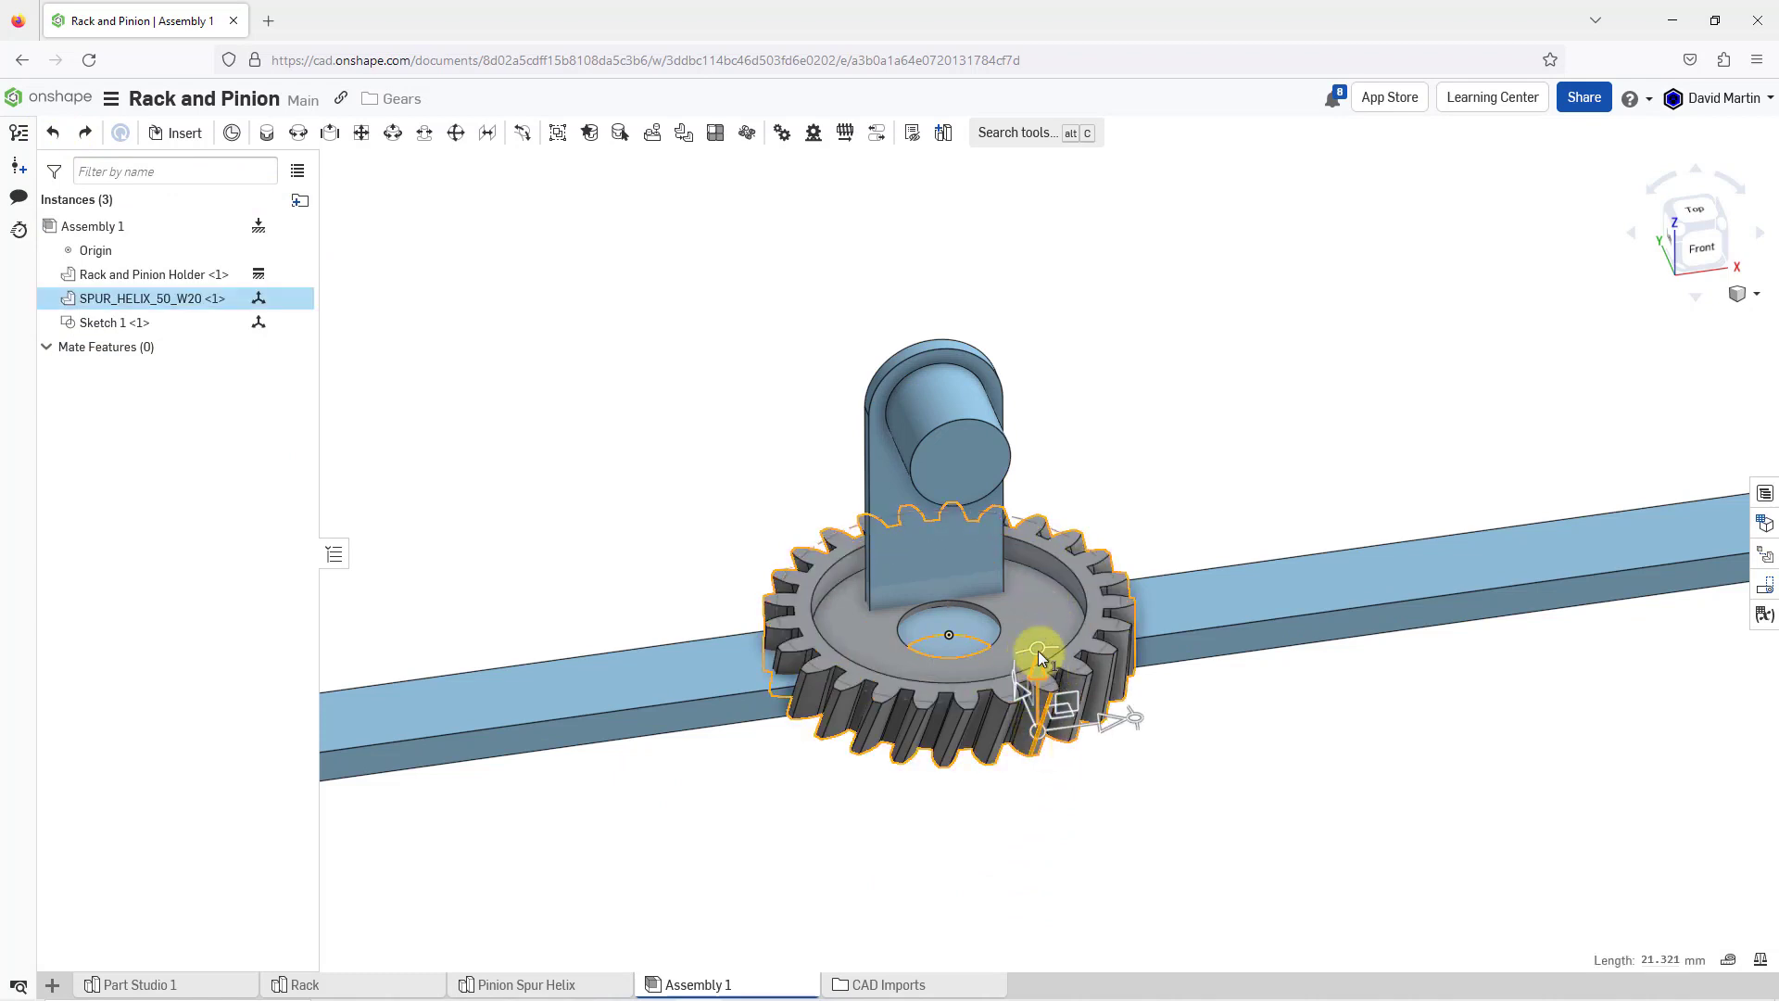
pyautogui.moveTo(1037, 638); pyautogui.dragTo(1049, 232)
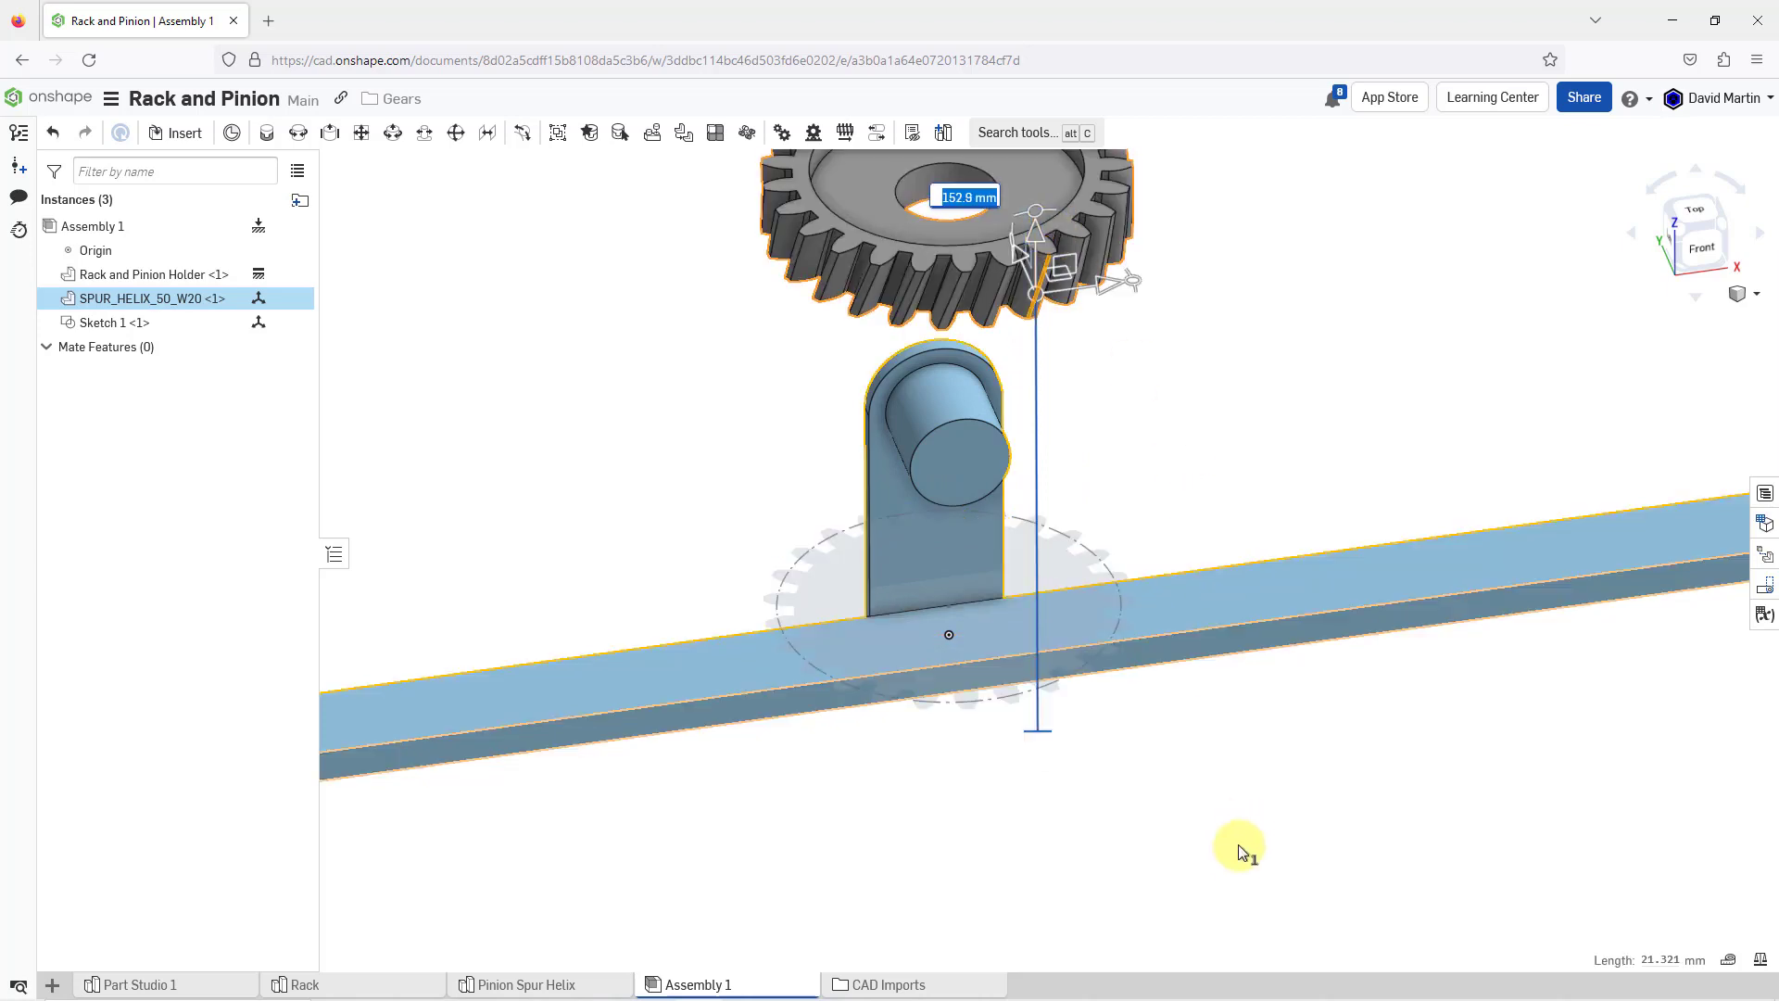
pyautogui.scroll(-2, 927, 844)
pyautogui.click(1145, 476)
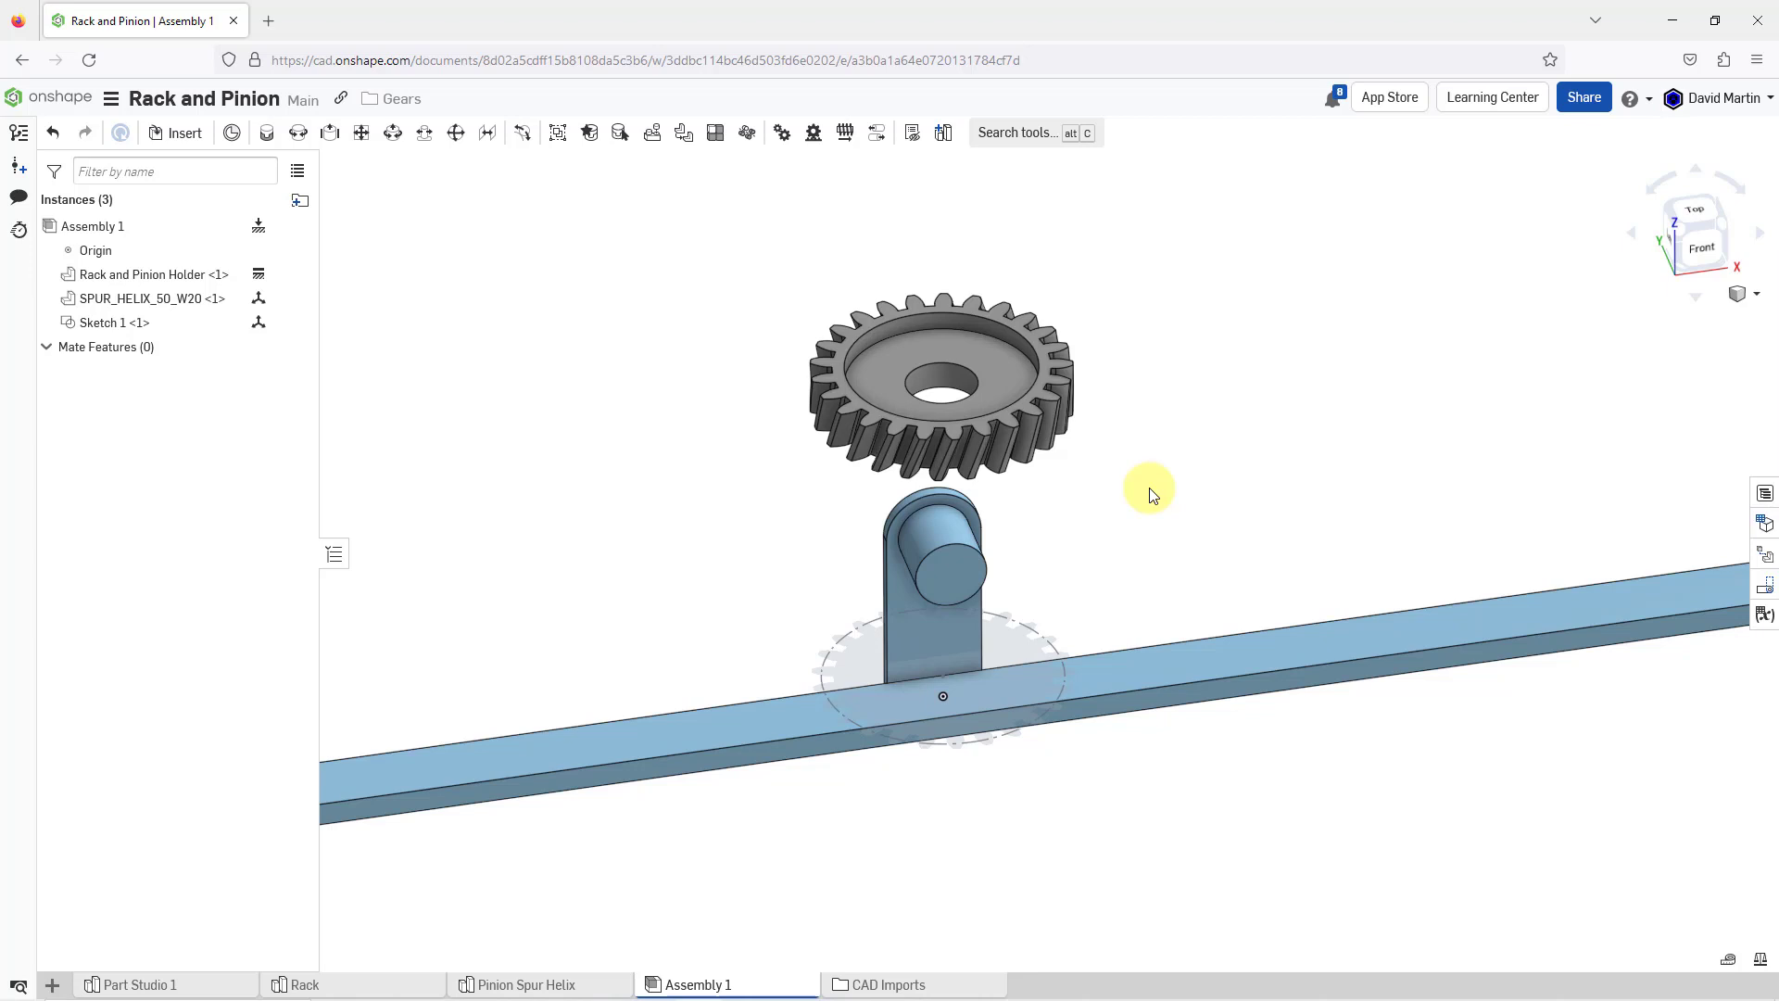
pyautogui.click(55, 135)
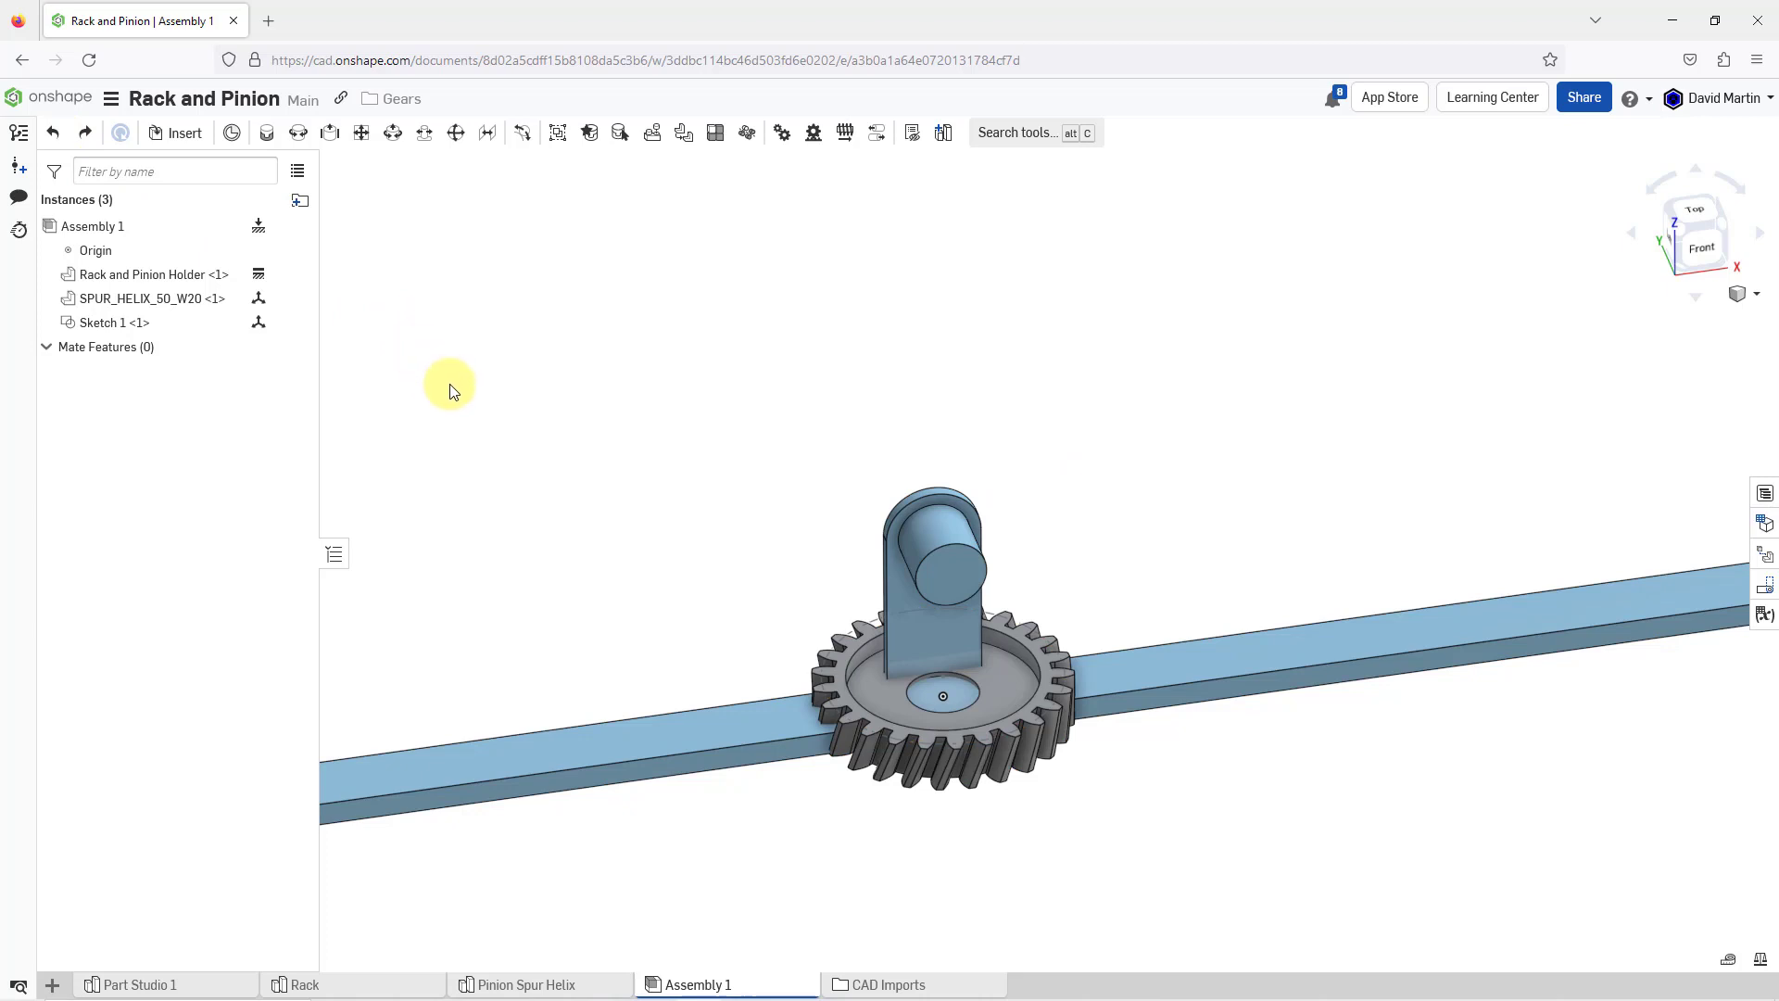
# - Select the gear and Sketch 1 together and move both up about 168 mm, above the holder
pyautogui.click(909, 786)
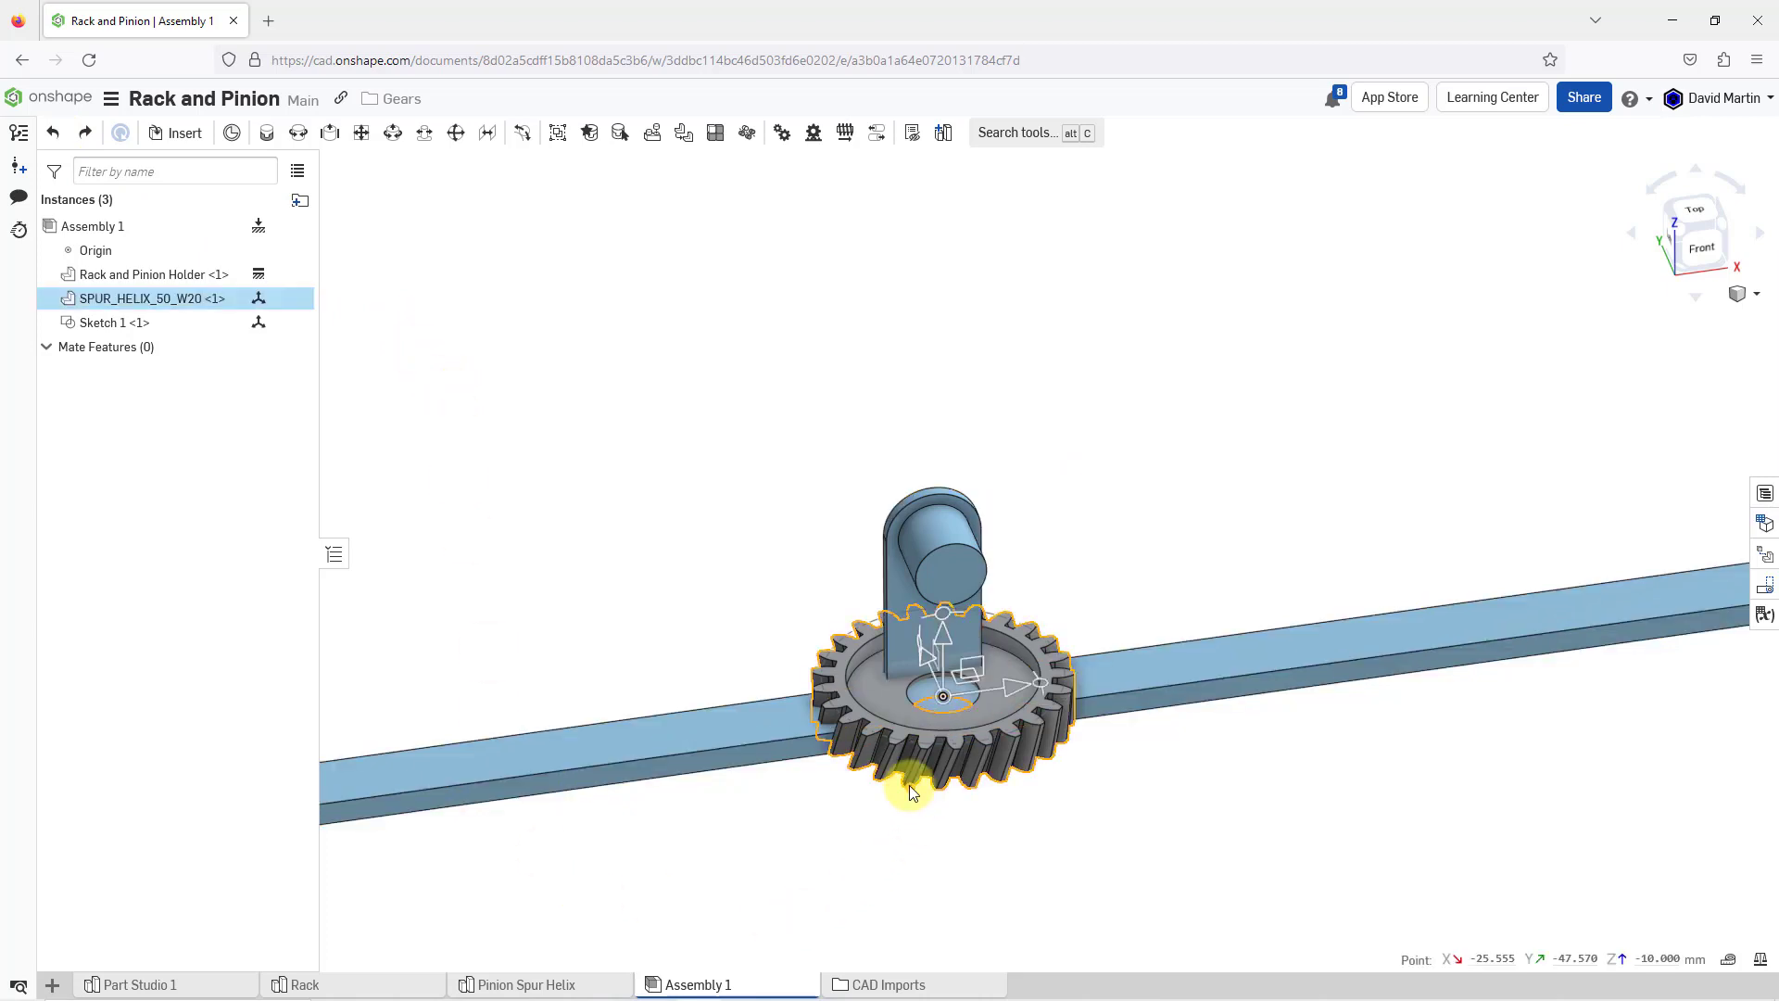
pyautogui.keyDown('shift'); pyautogui.click(118, 324); pyautogui.keyUp('shift')
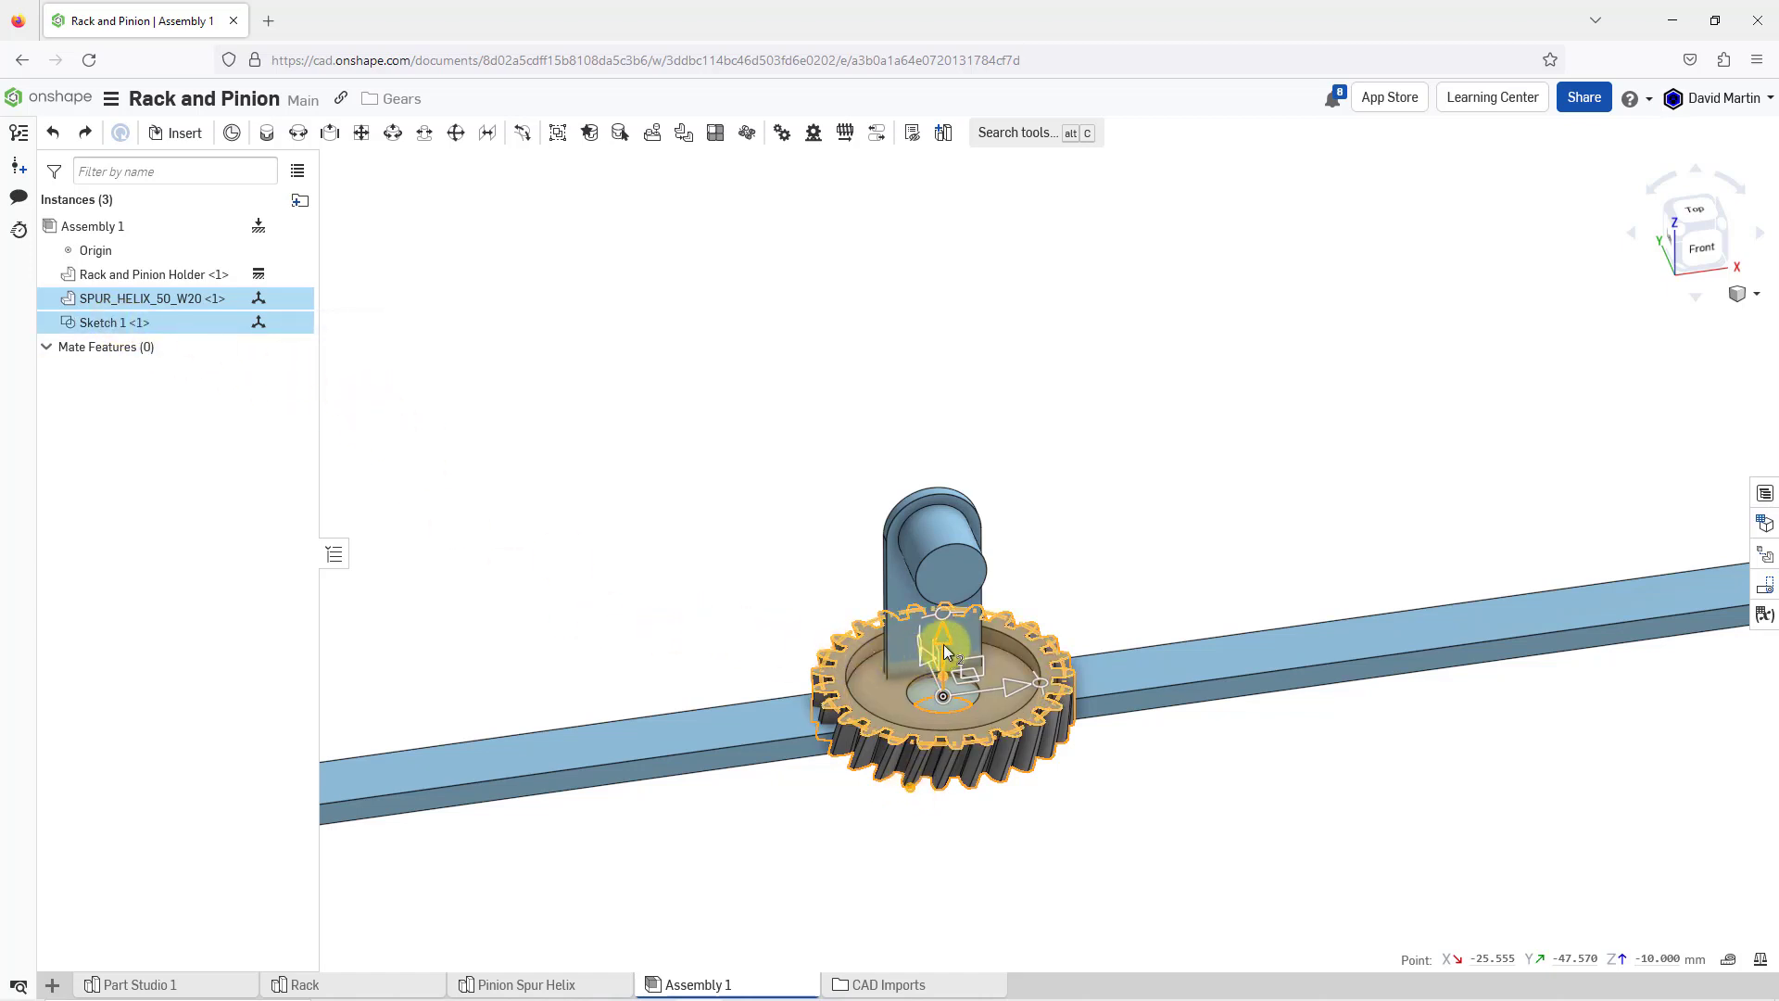
pyautogui.moveTo(943, 649); pyautogui.dragTo(965, 300)
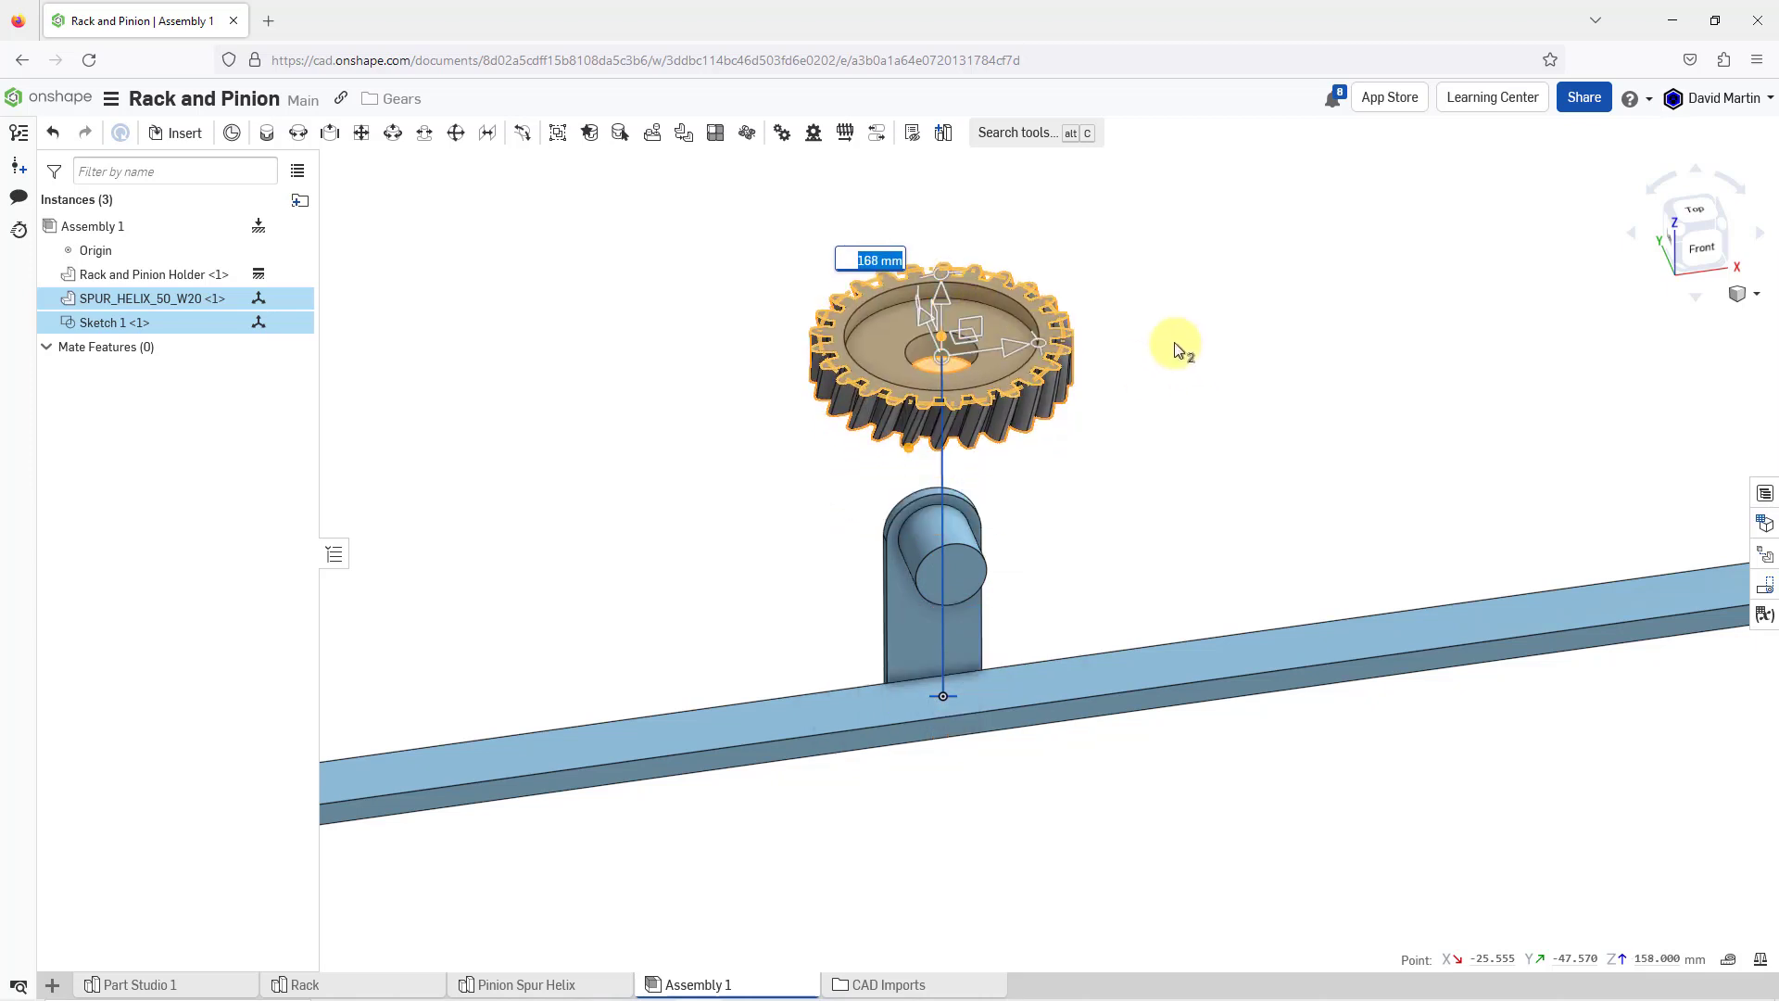
pyautogui.click(1175, 342)
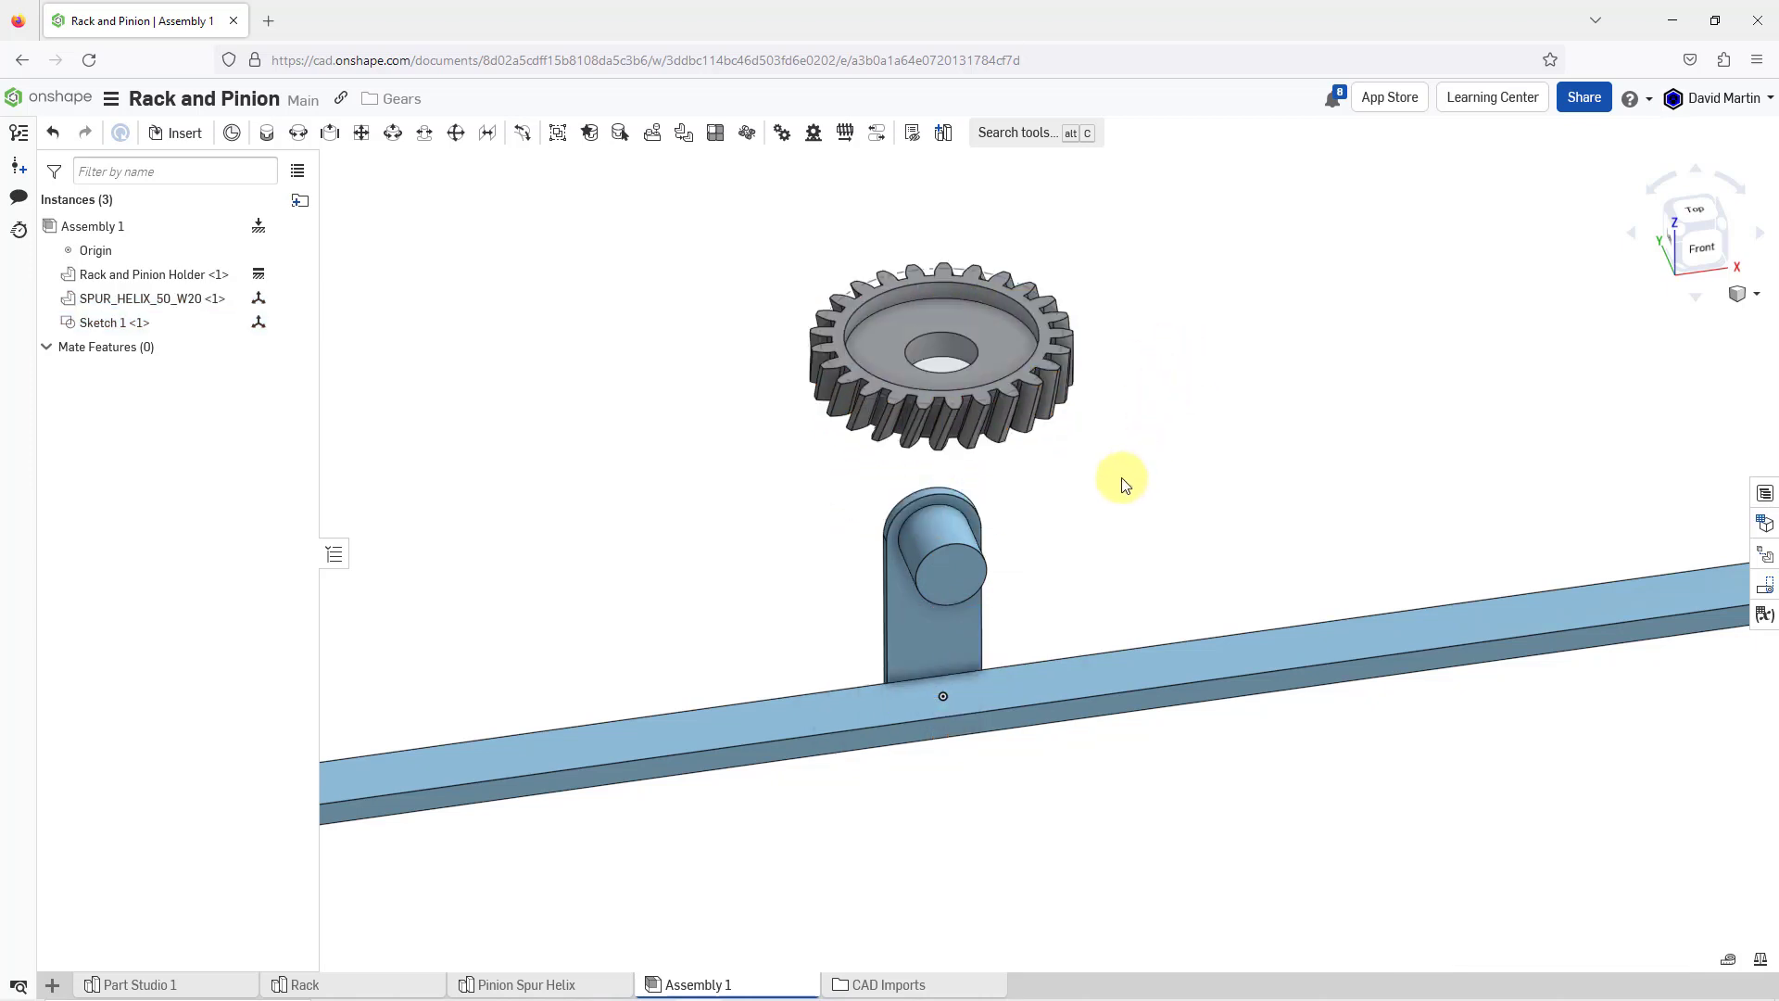
# - Add a Fastened mate joining the centre of Sketch 1 to the centre of the gear's inner rim circle
pyautogui.scroll(1, 913, 231)
pyautogui.scroll(3, 912, 232)
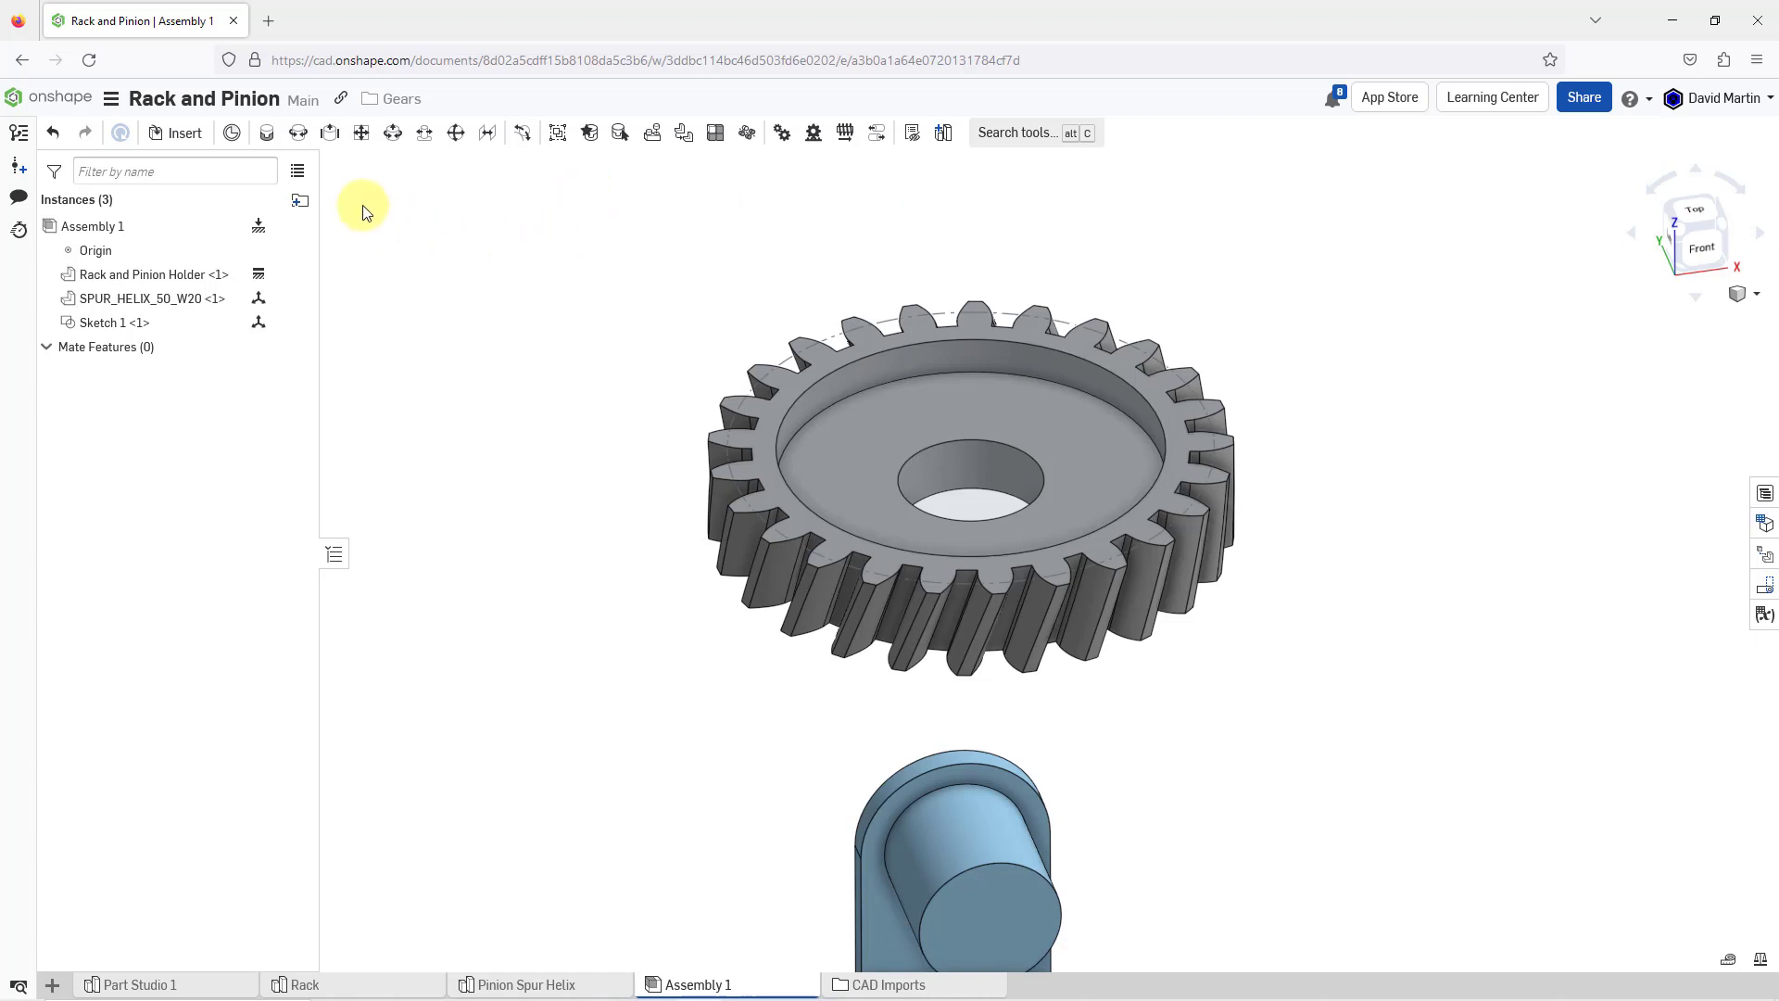
pyautogui.click(266, 135)
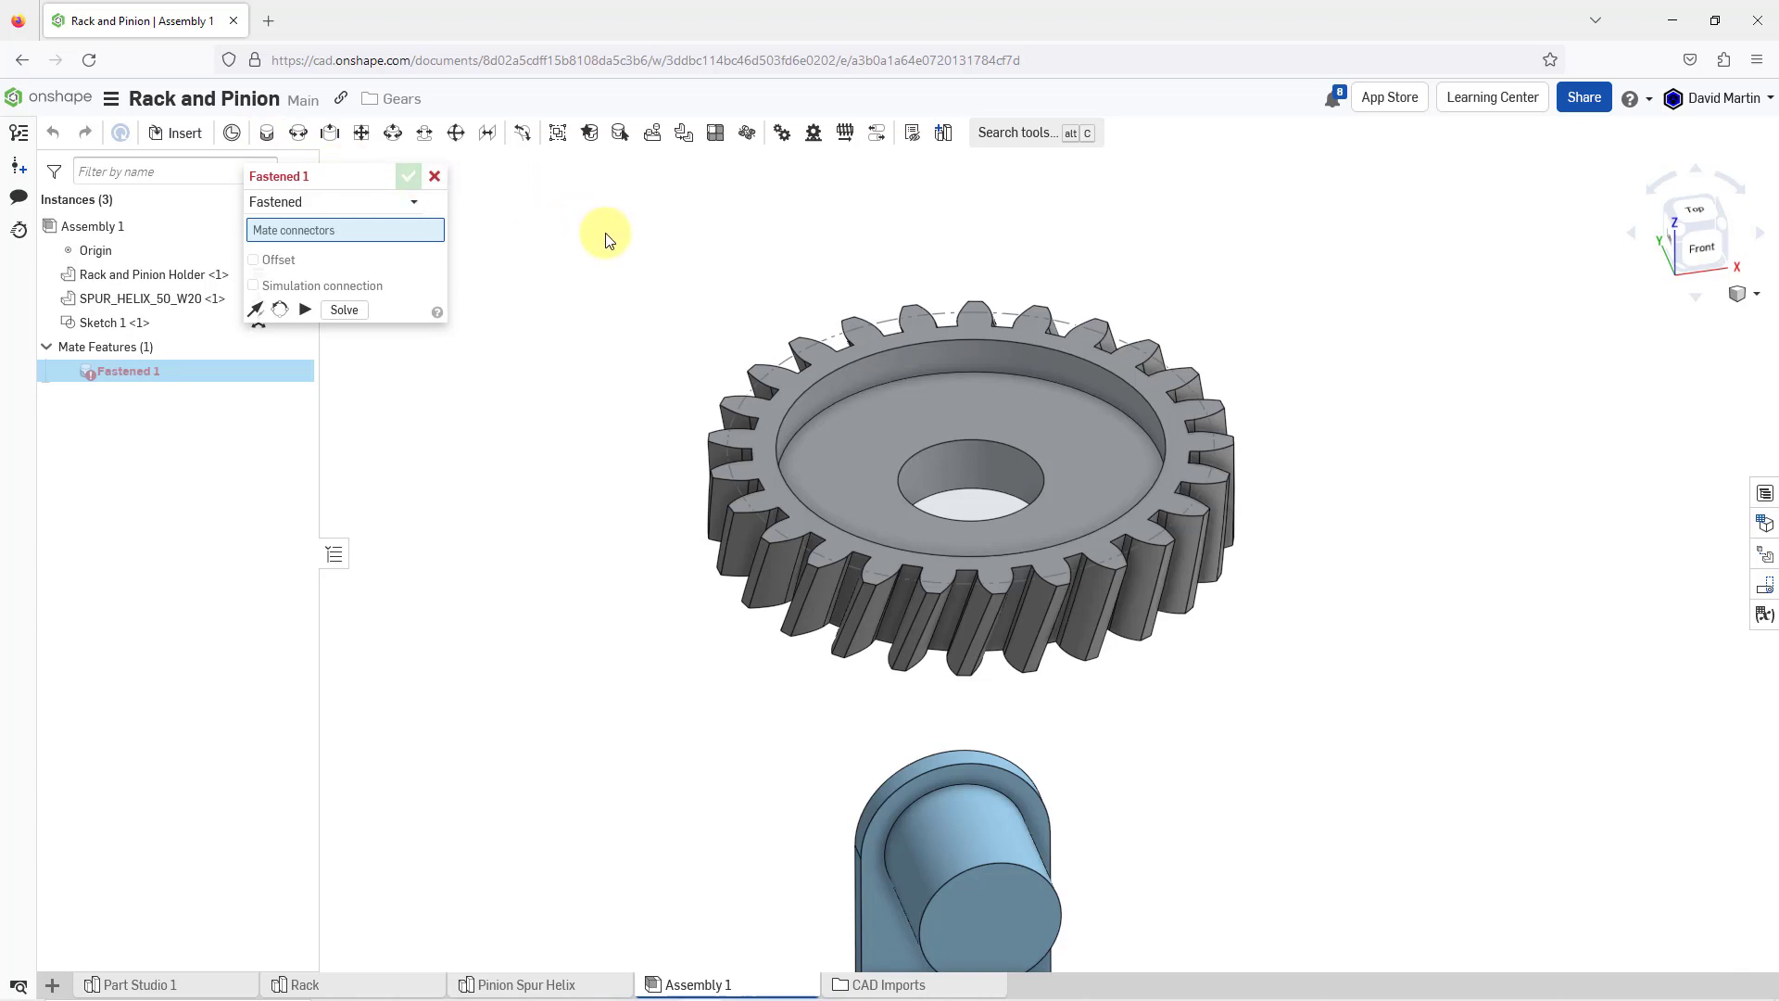
pyautogui.click(973, 433)
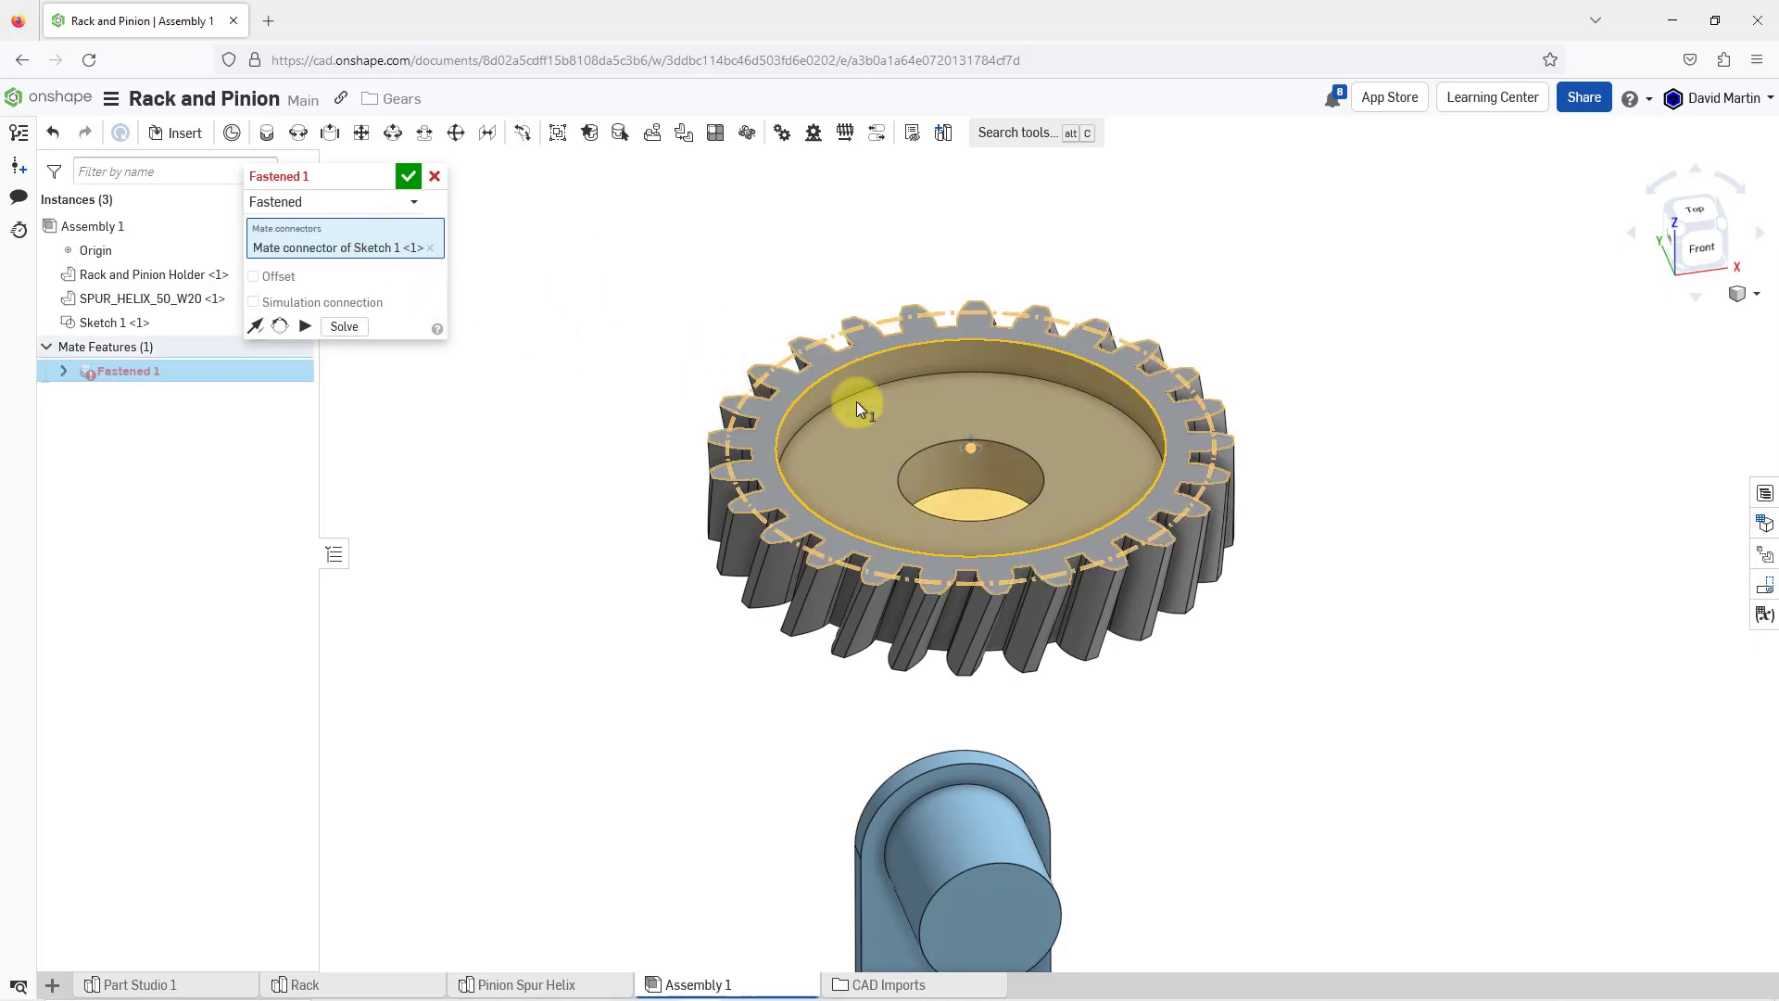
pyautogui.click(975, 343)
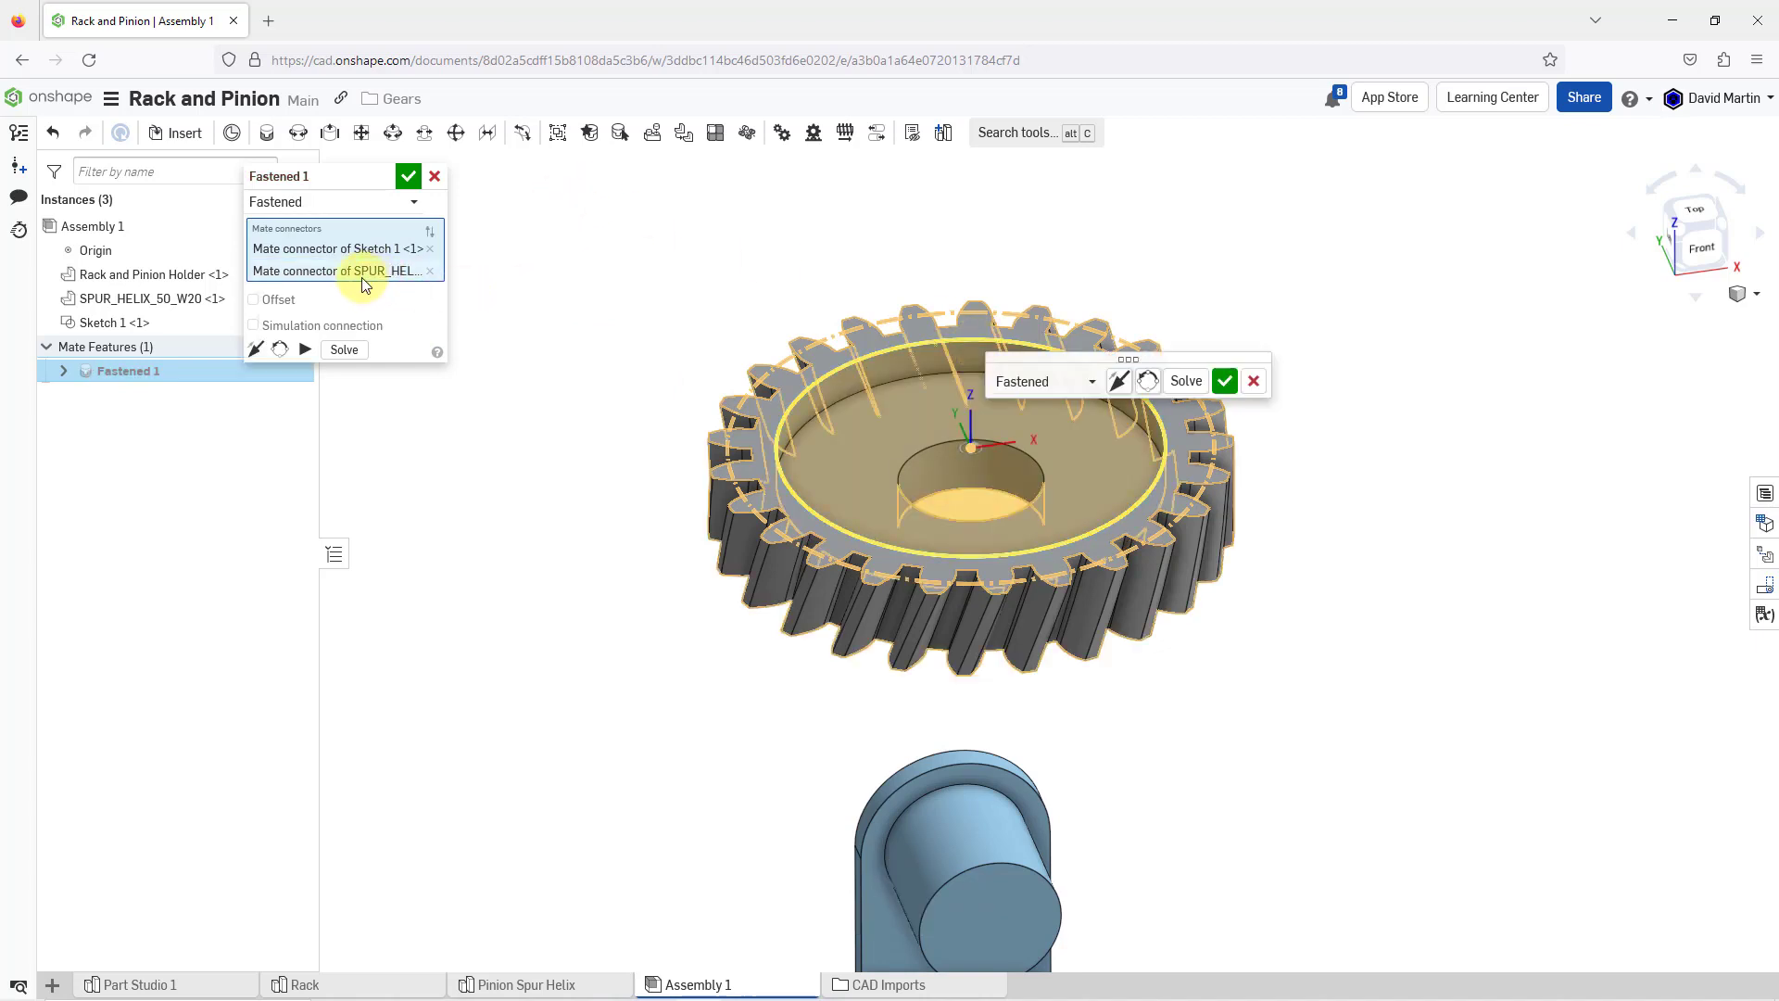
pyautogui.click(412, 187)
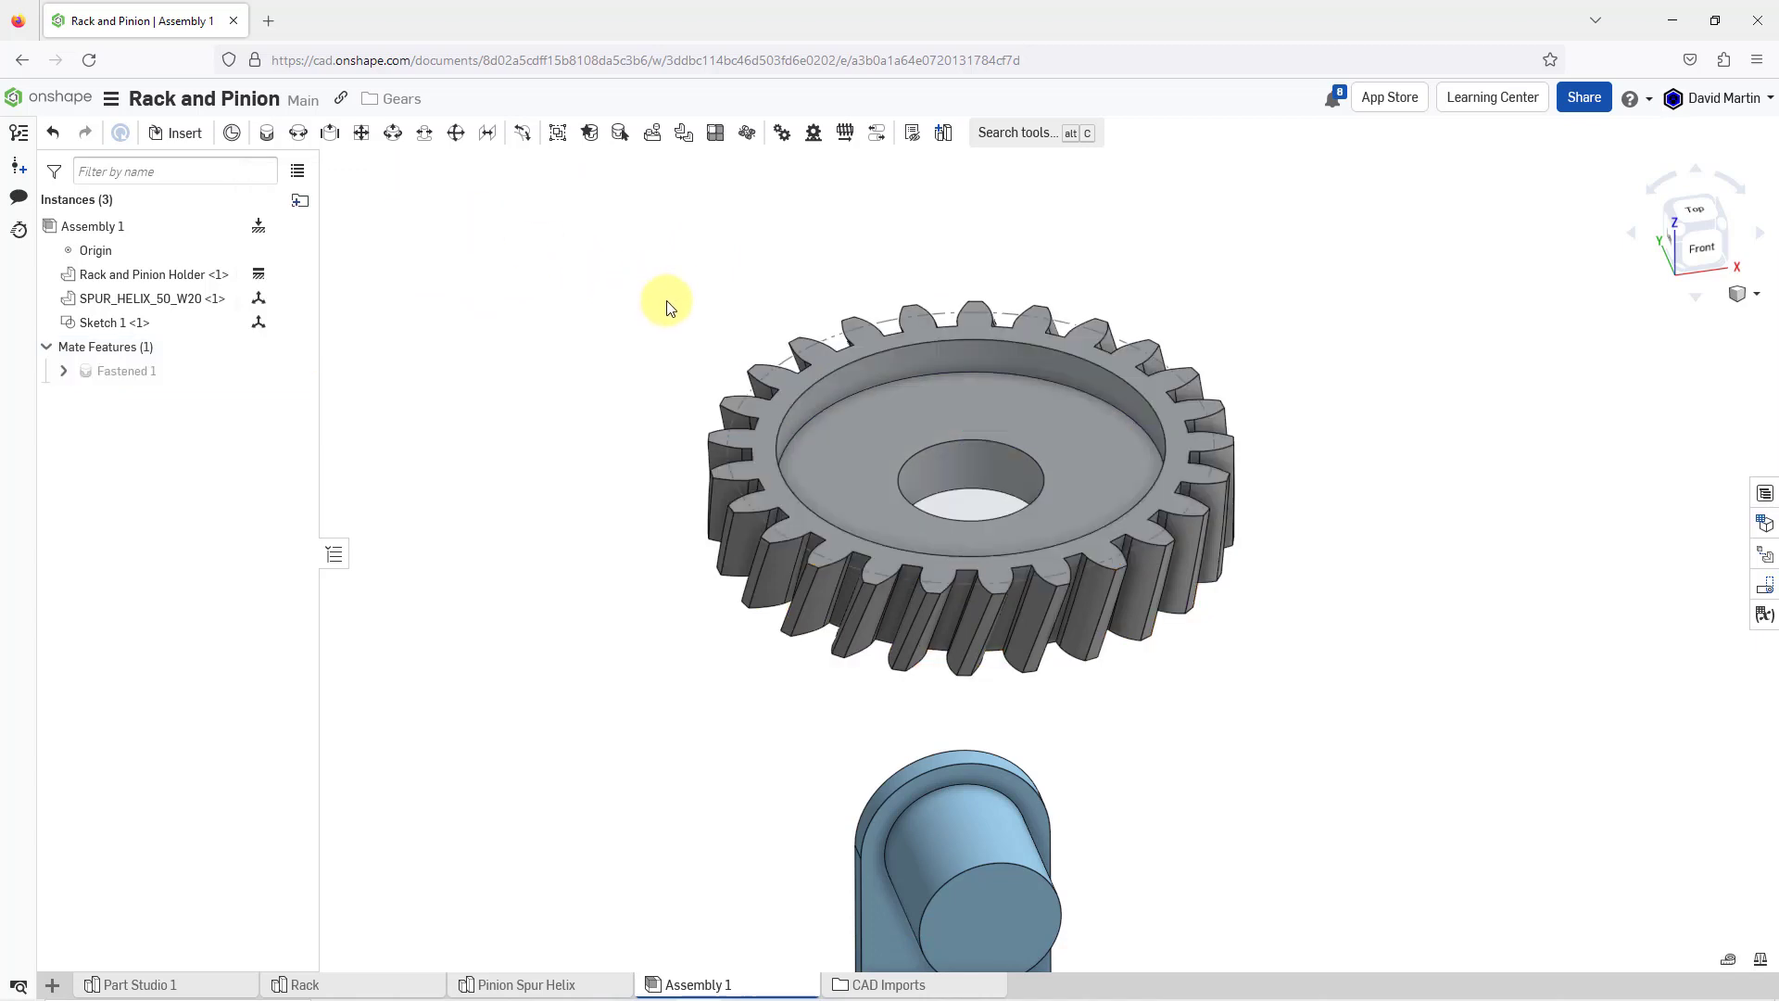
# - Move the gear up, farther above the holder, together with its fastened sketch
pyautogui.scroll(-5, 625, 621)
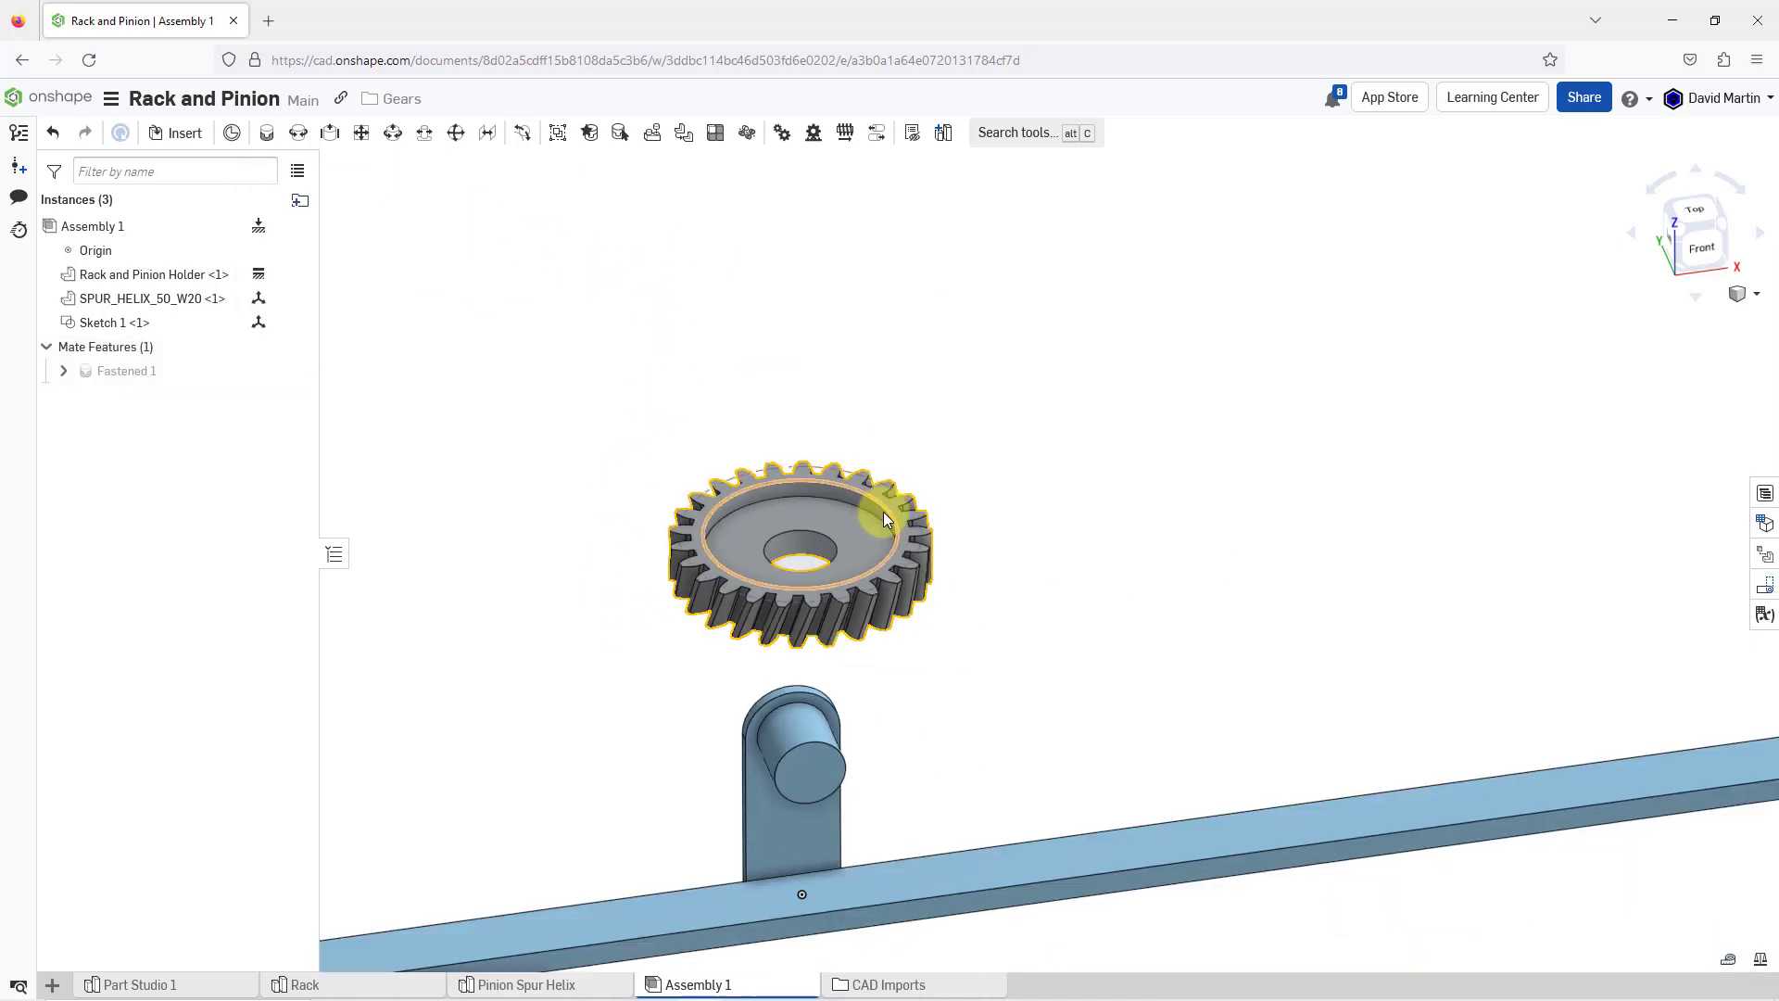
pyautogui.click(876, 519)
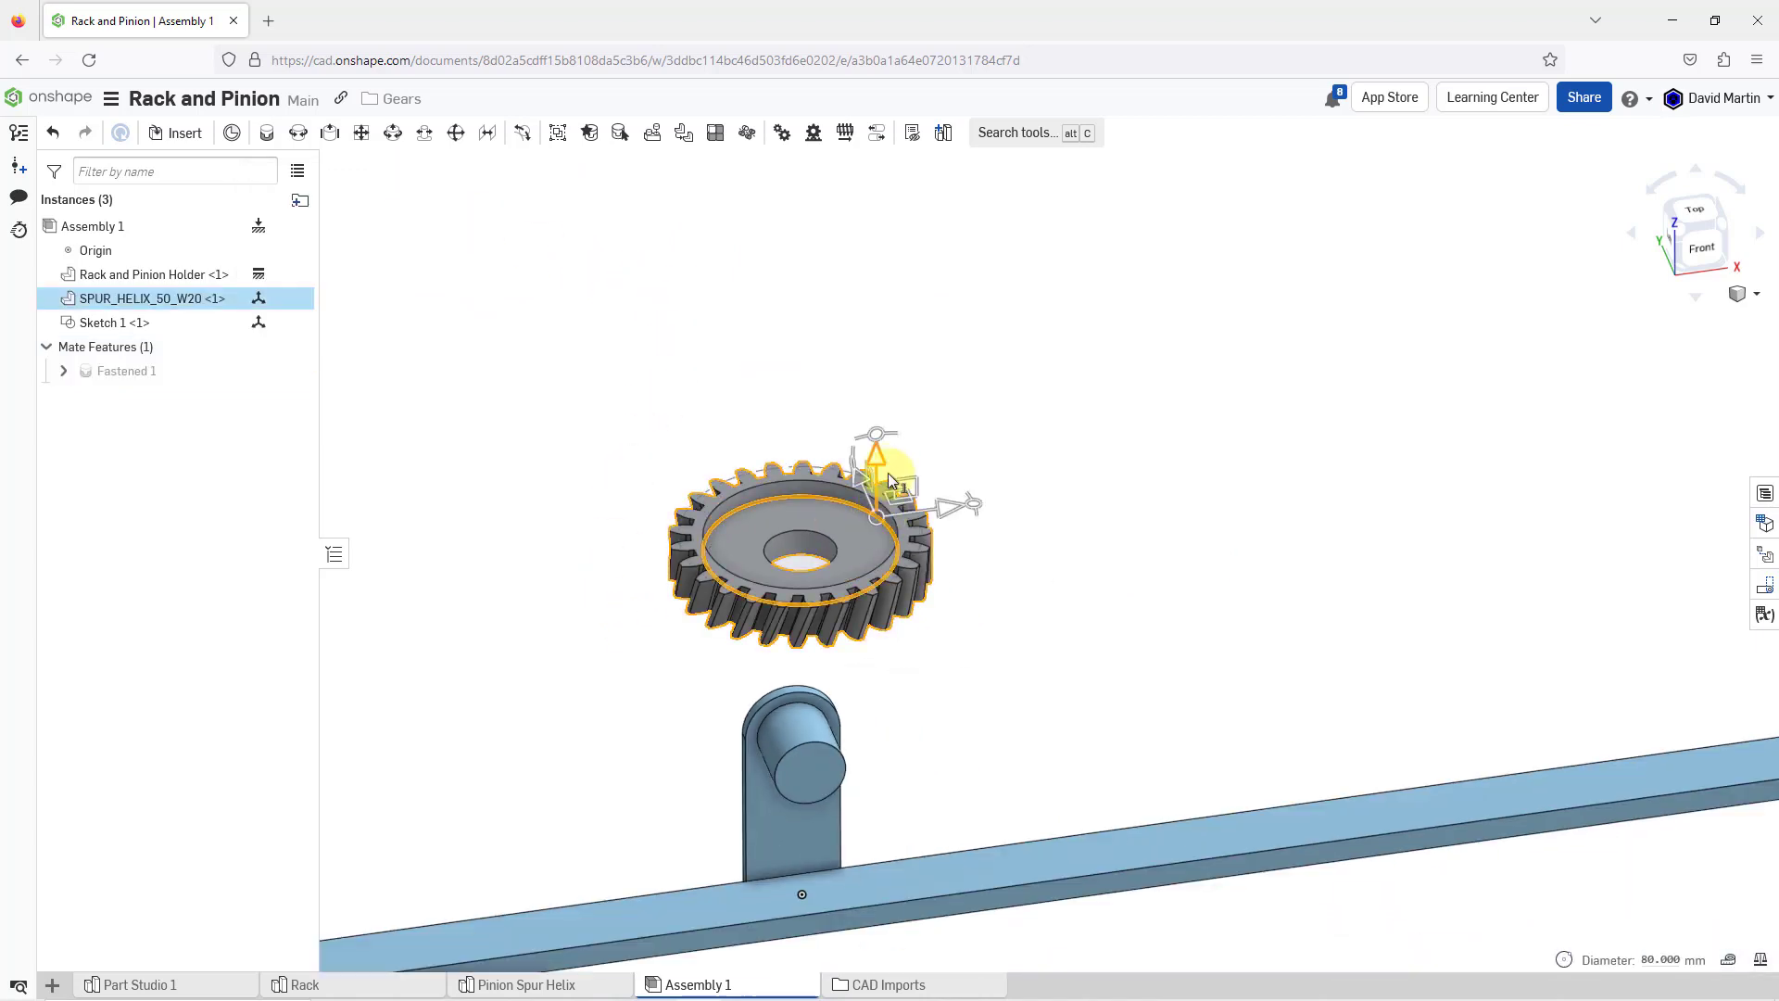
pyautogui.moveTo(871, 404); pyautogui.dragTo(888, 263)
pyautogui.click(1138, 500)
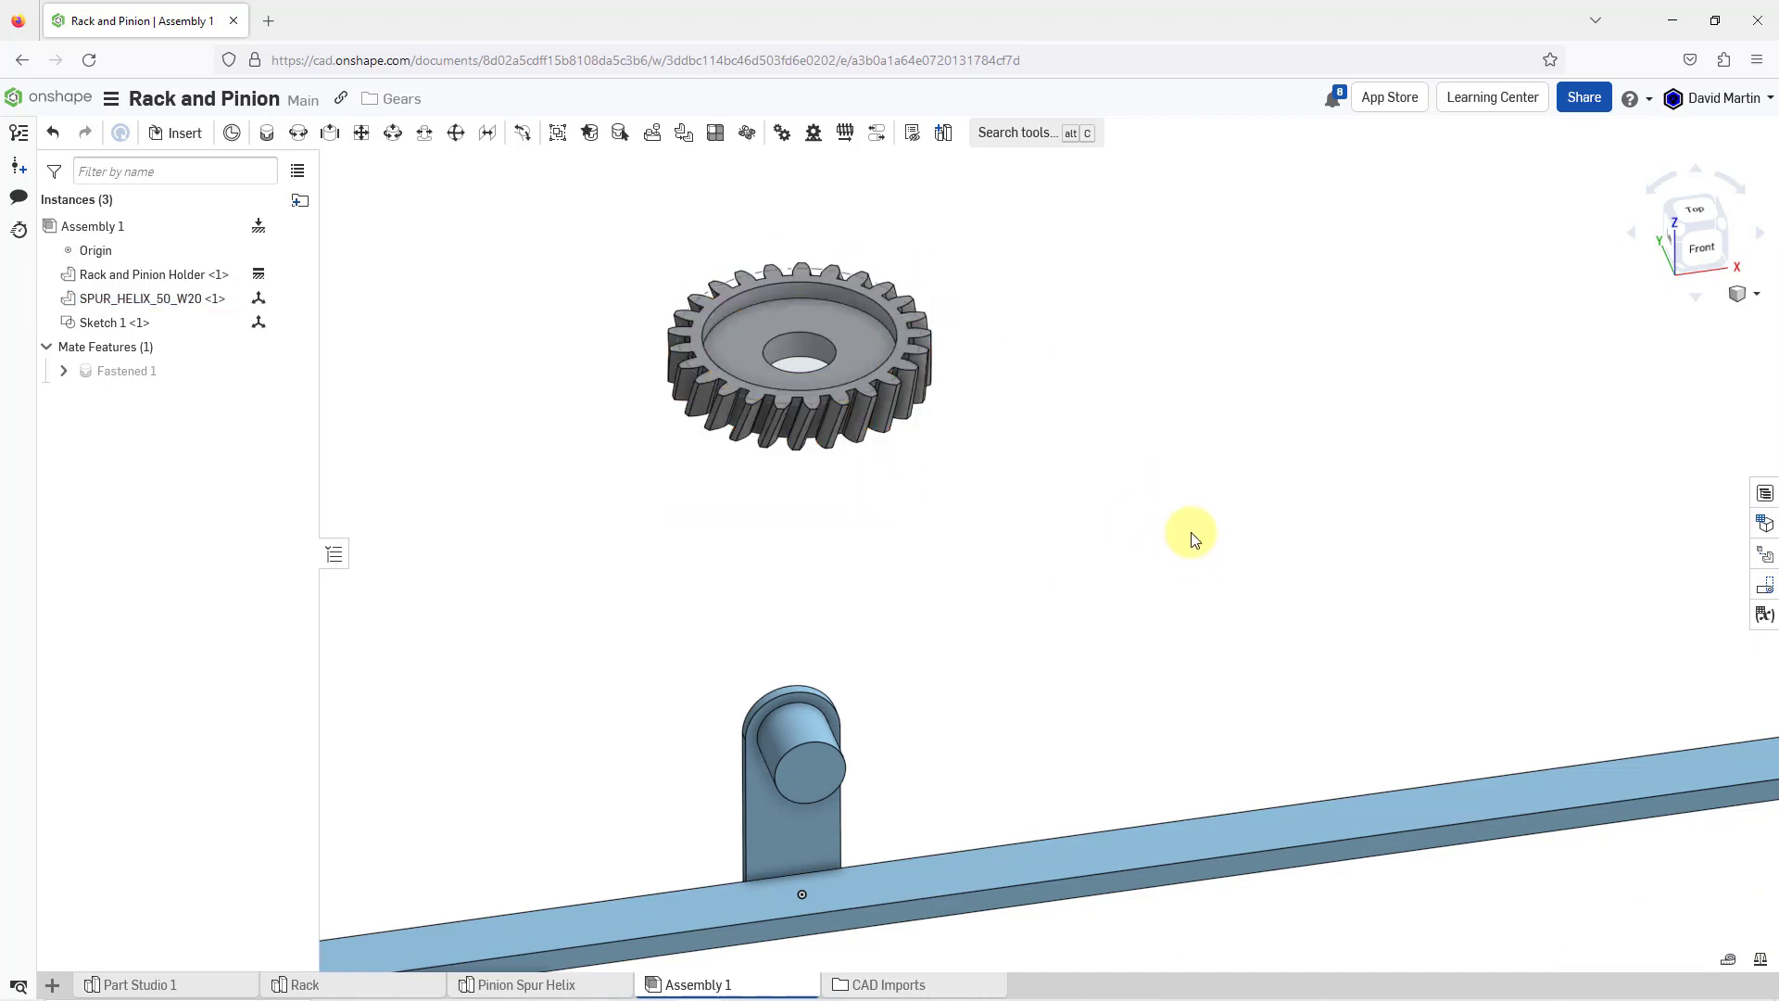
pyautogui.scroll(-5, 1191, 516)
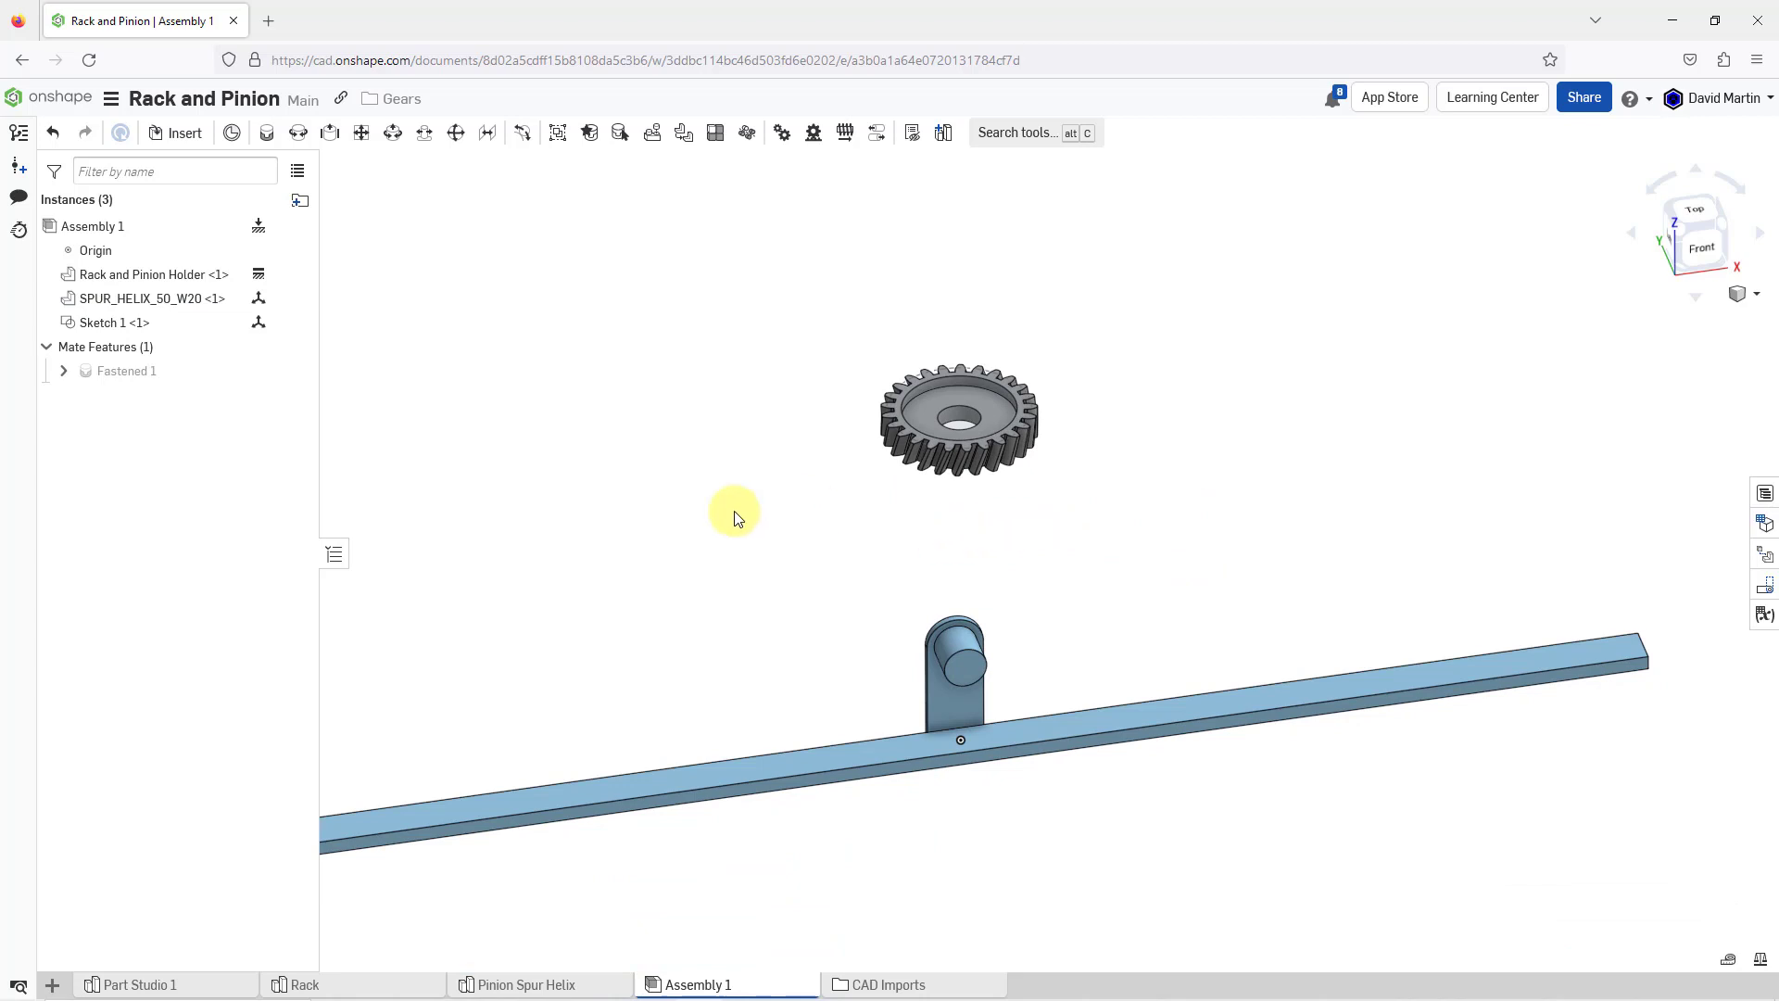
# - Examine the rack's teeth and Sketch 1 in the Rack part studio
pyautogui.click(337, 986)
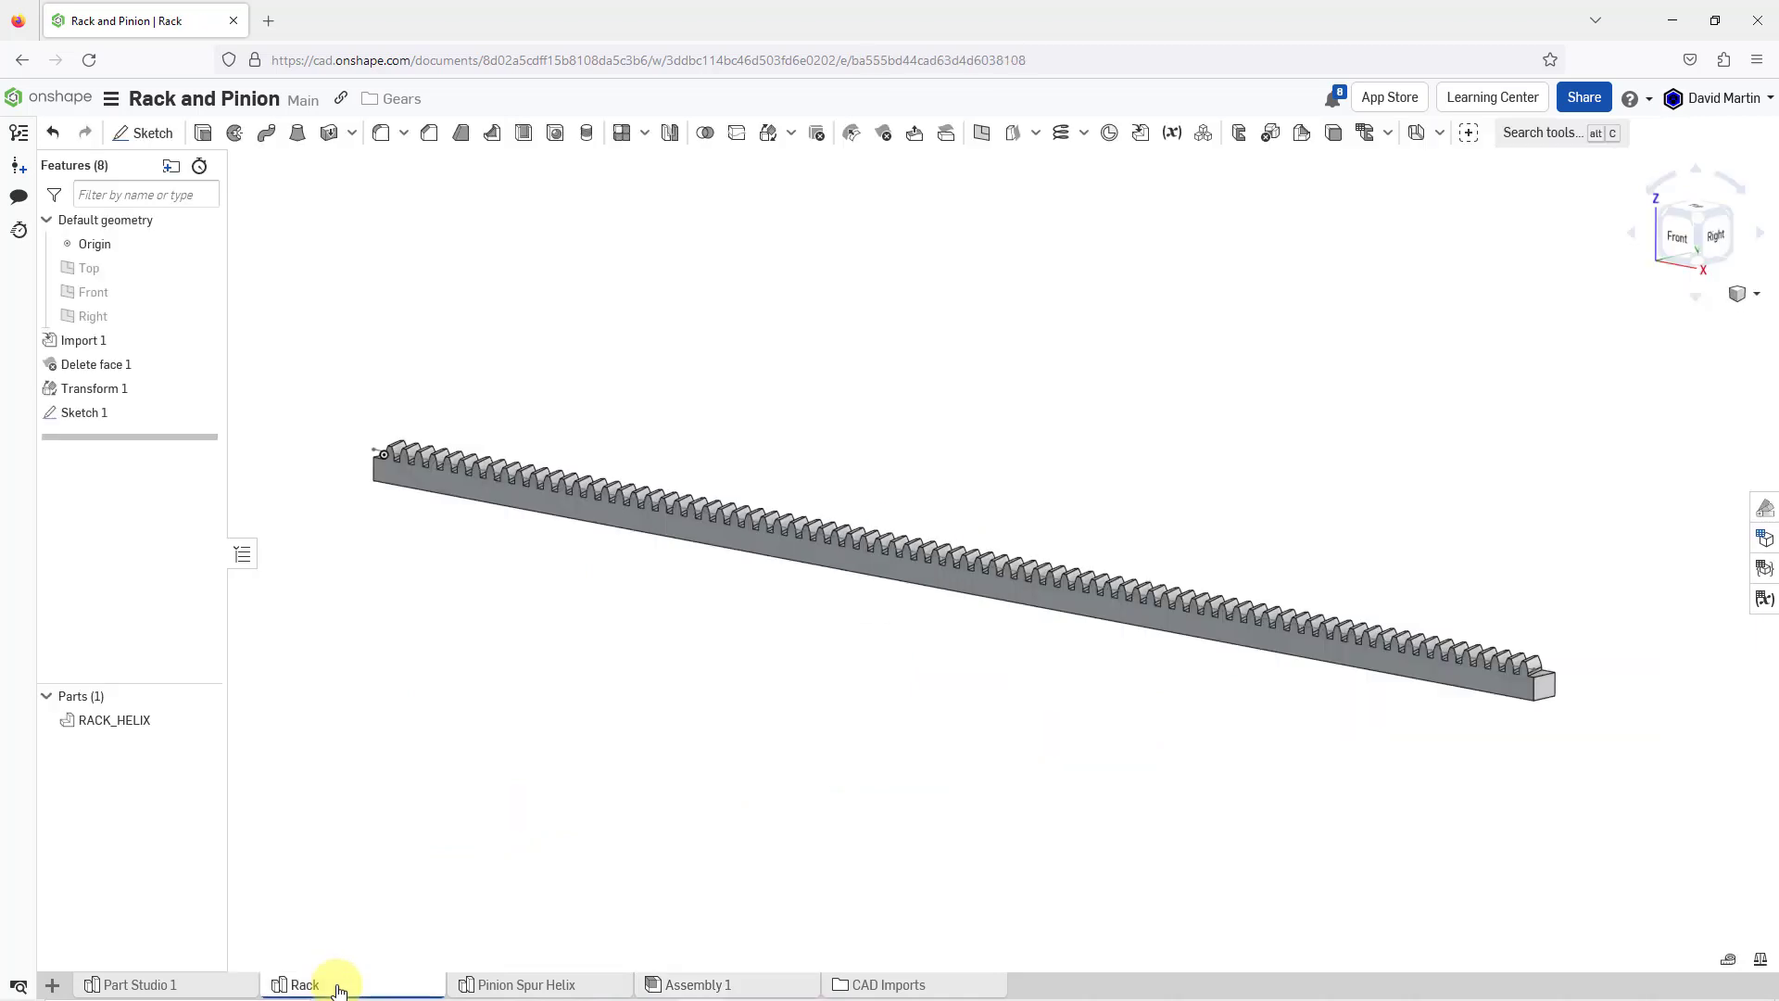
pyautogui.scroll(3, 396, 454)
pyautogui.scroll(5, 400, 454)
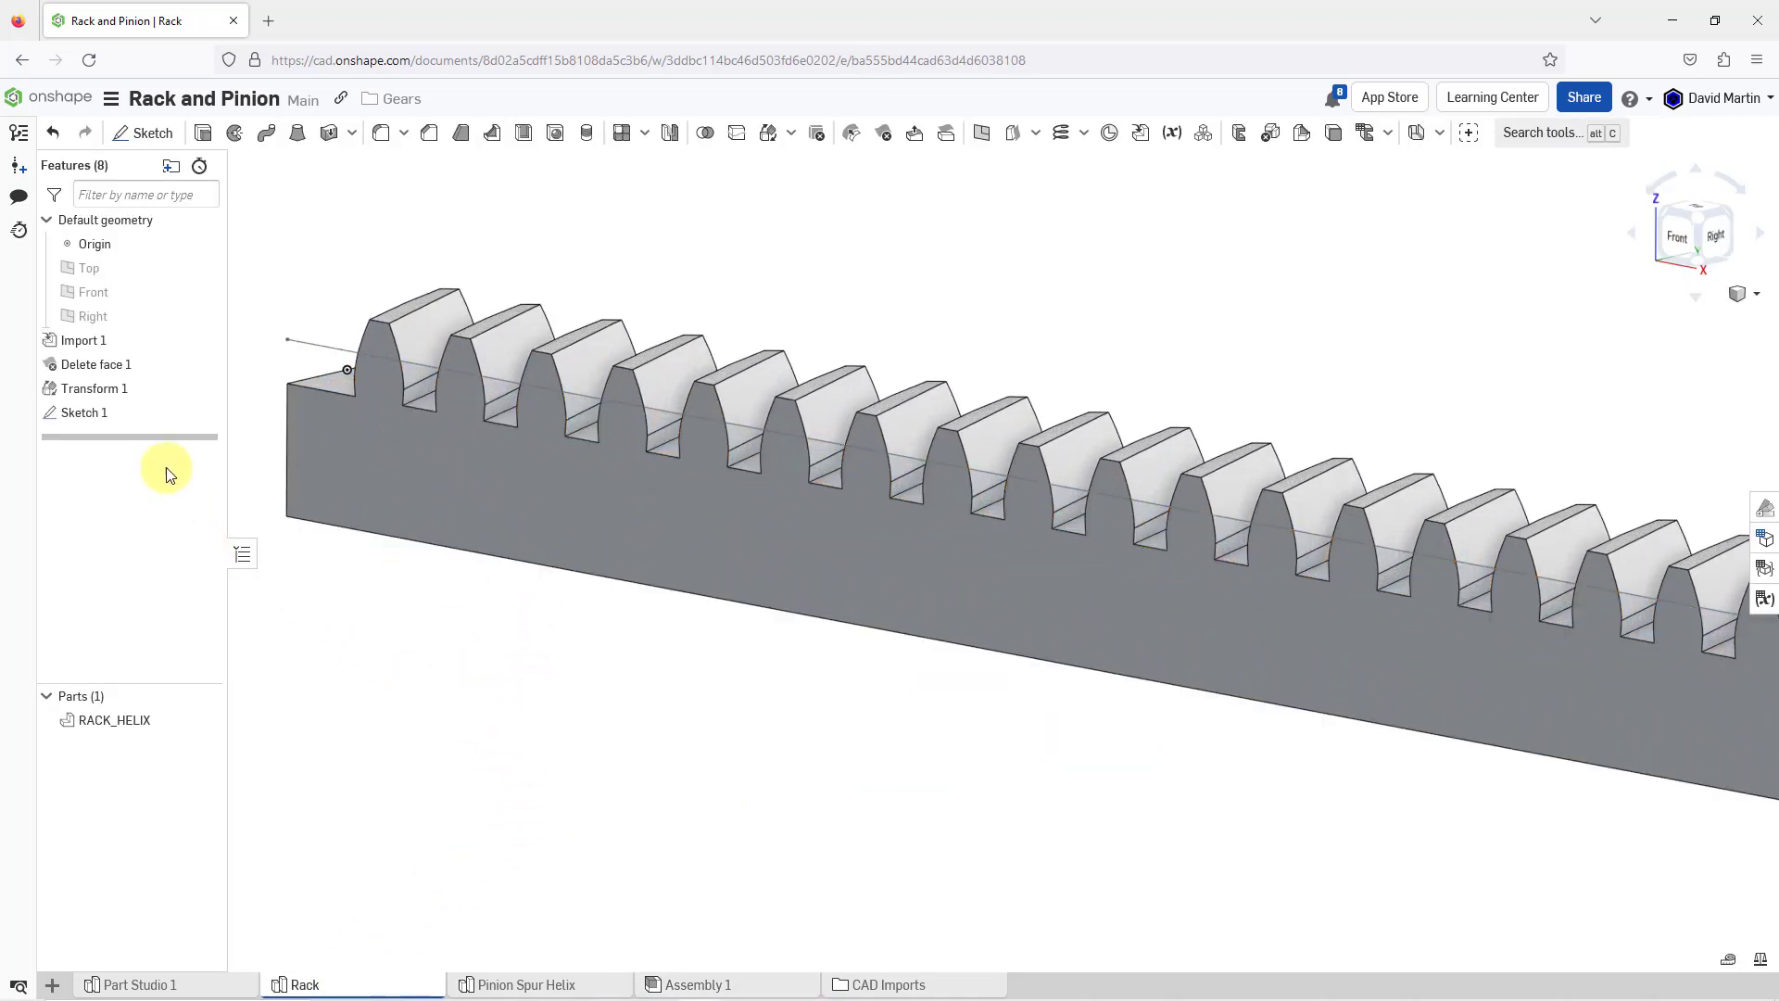
pyautogui.click(101, 414)
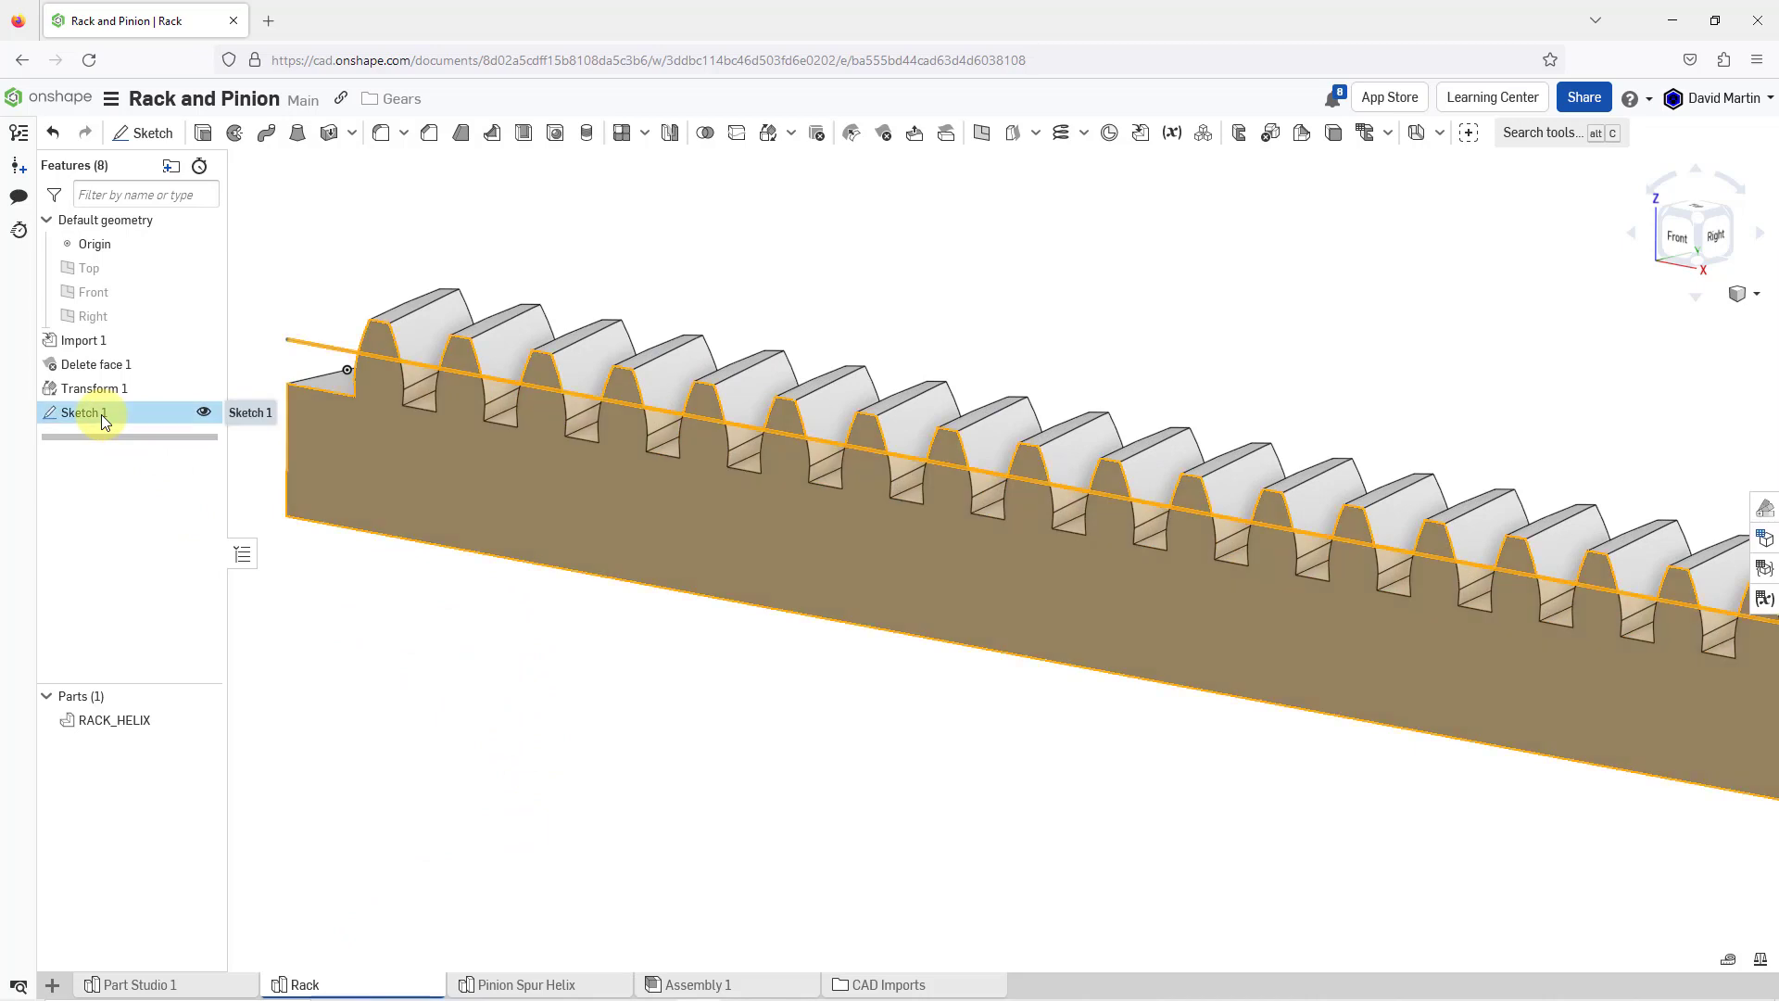
pyautogui.click(448, 682)
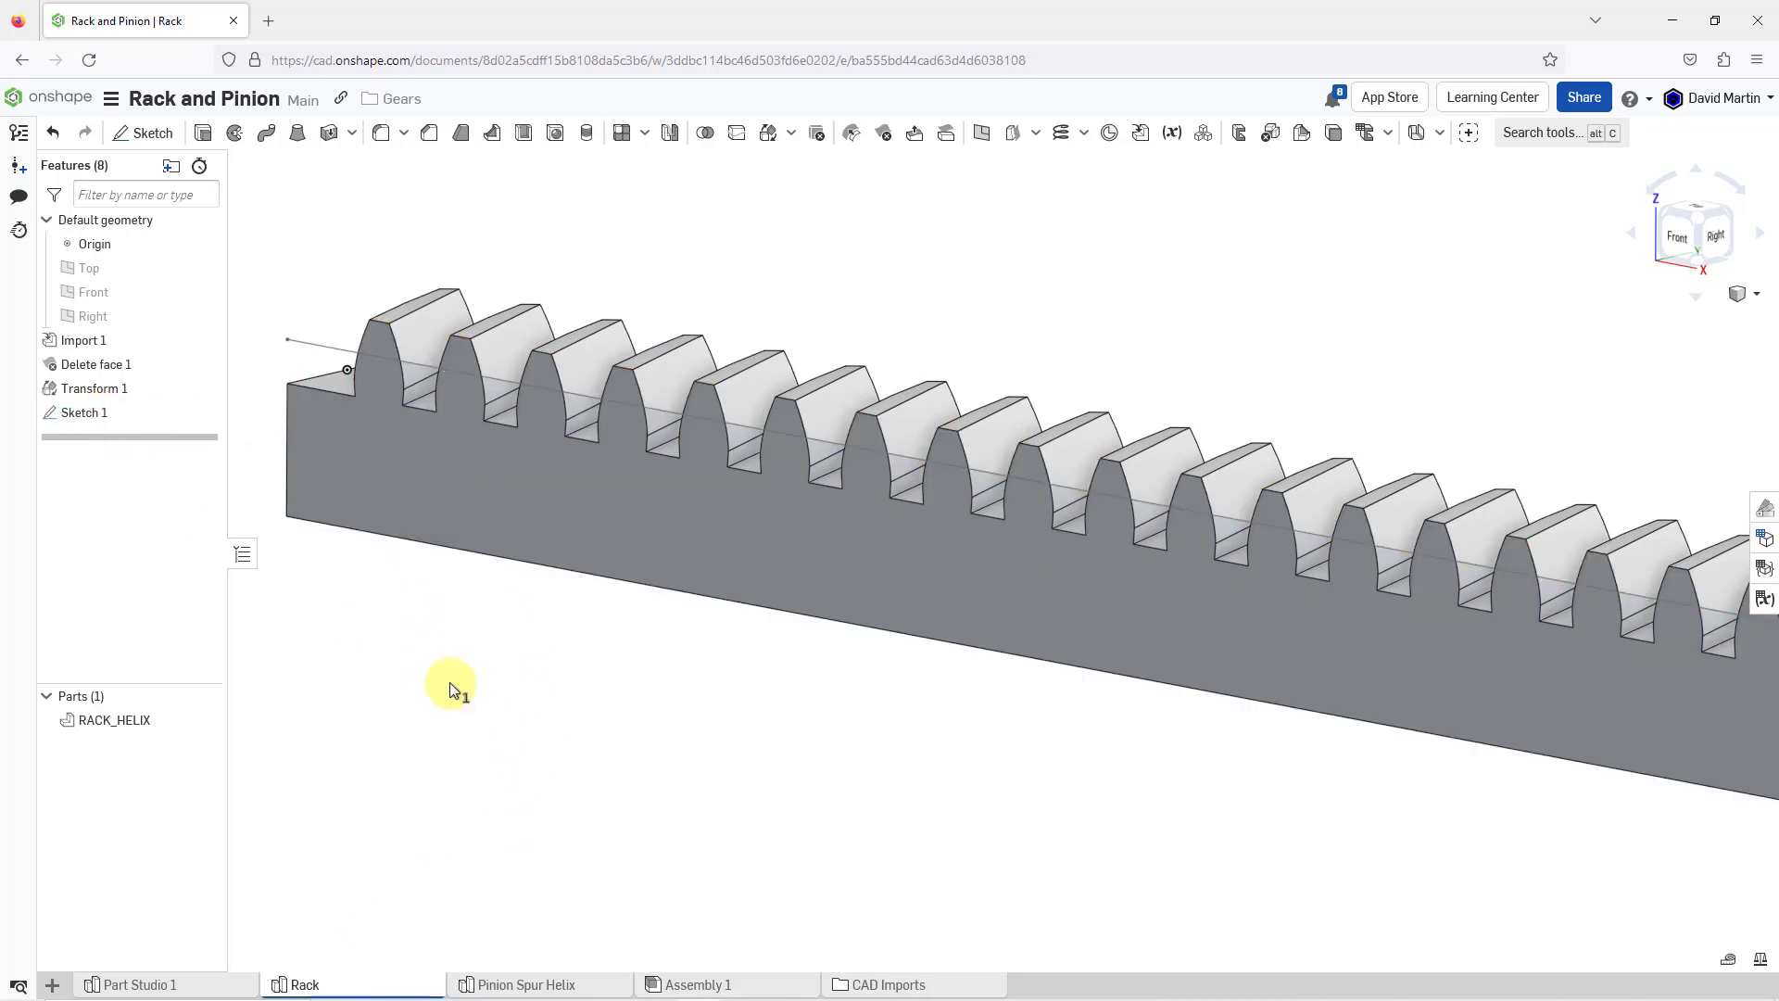
pyautogui.scroll(-6, 446, 680)
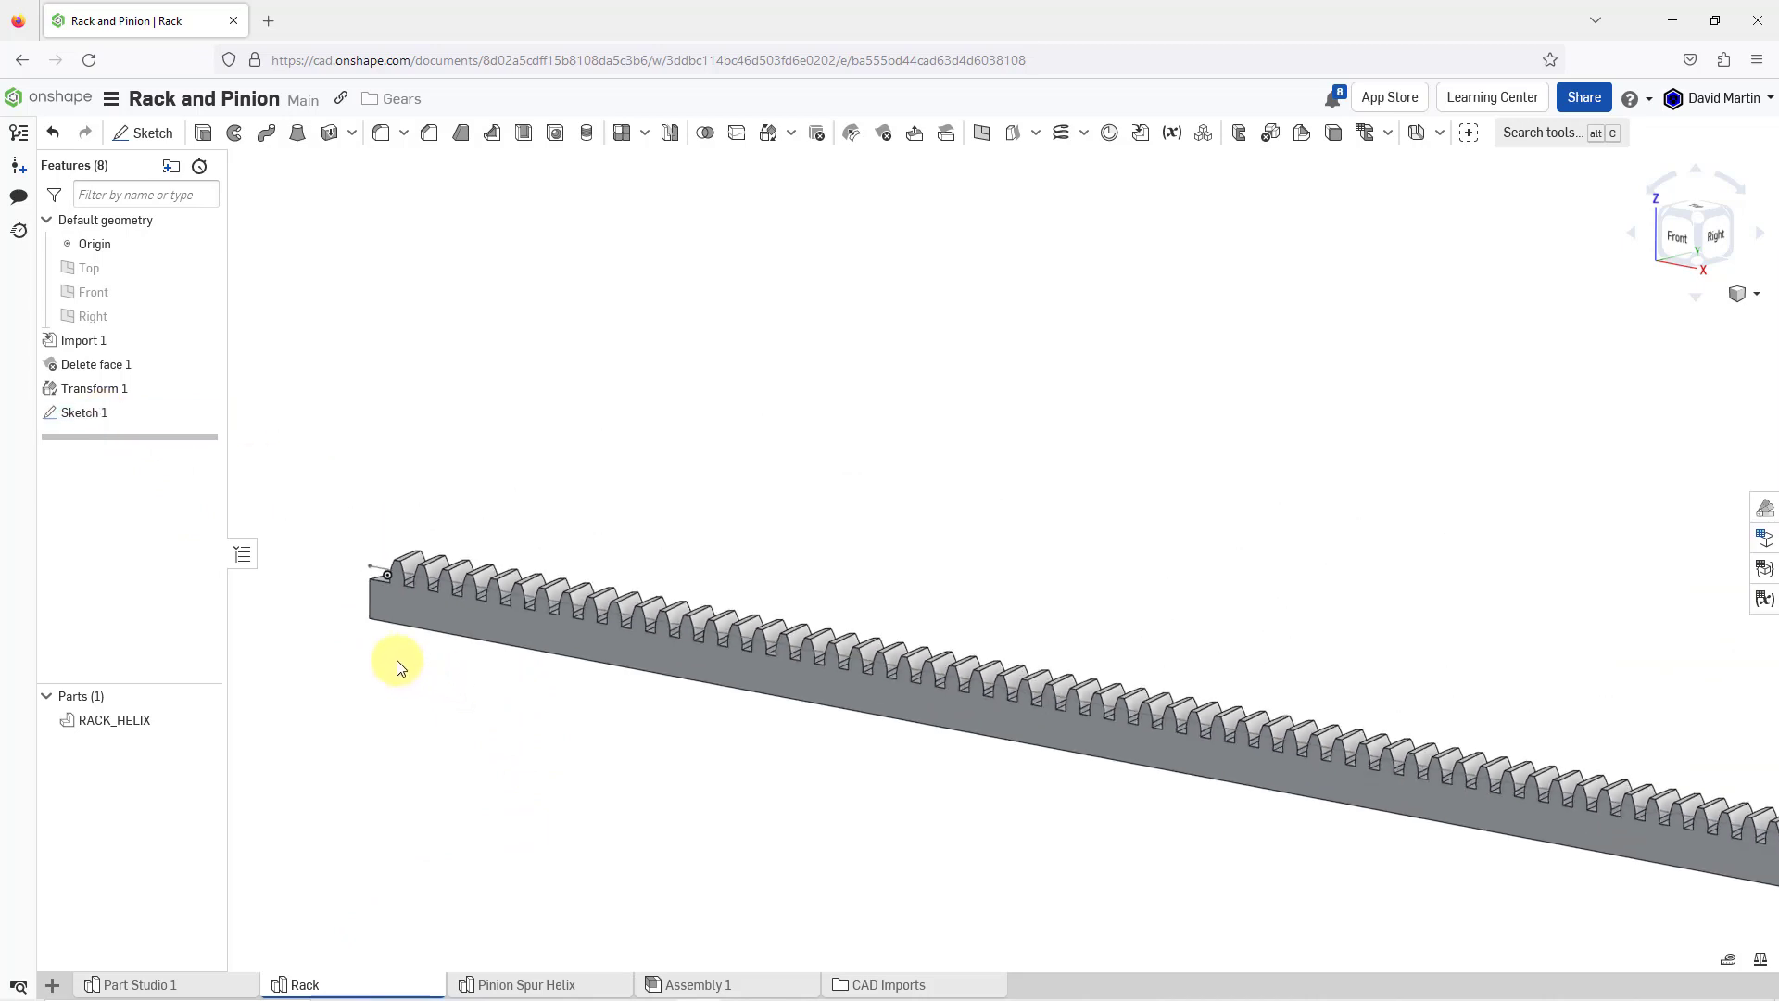
pyautogui.scroll(-3, 380, 640)
pyautogui.scroll(3, 521, 784)
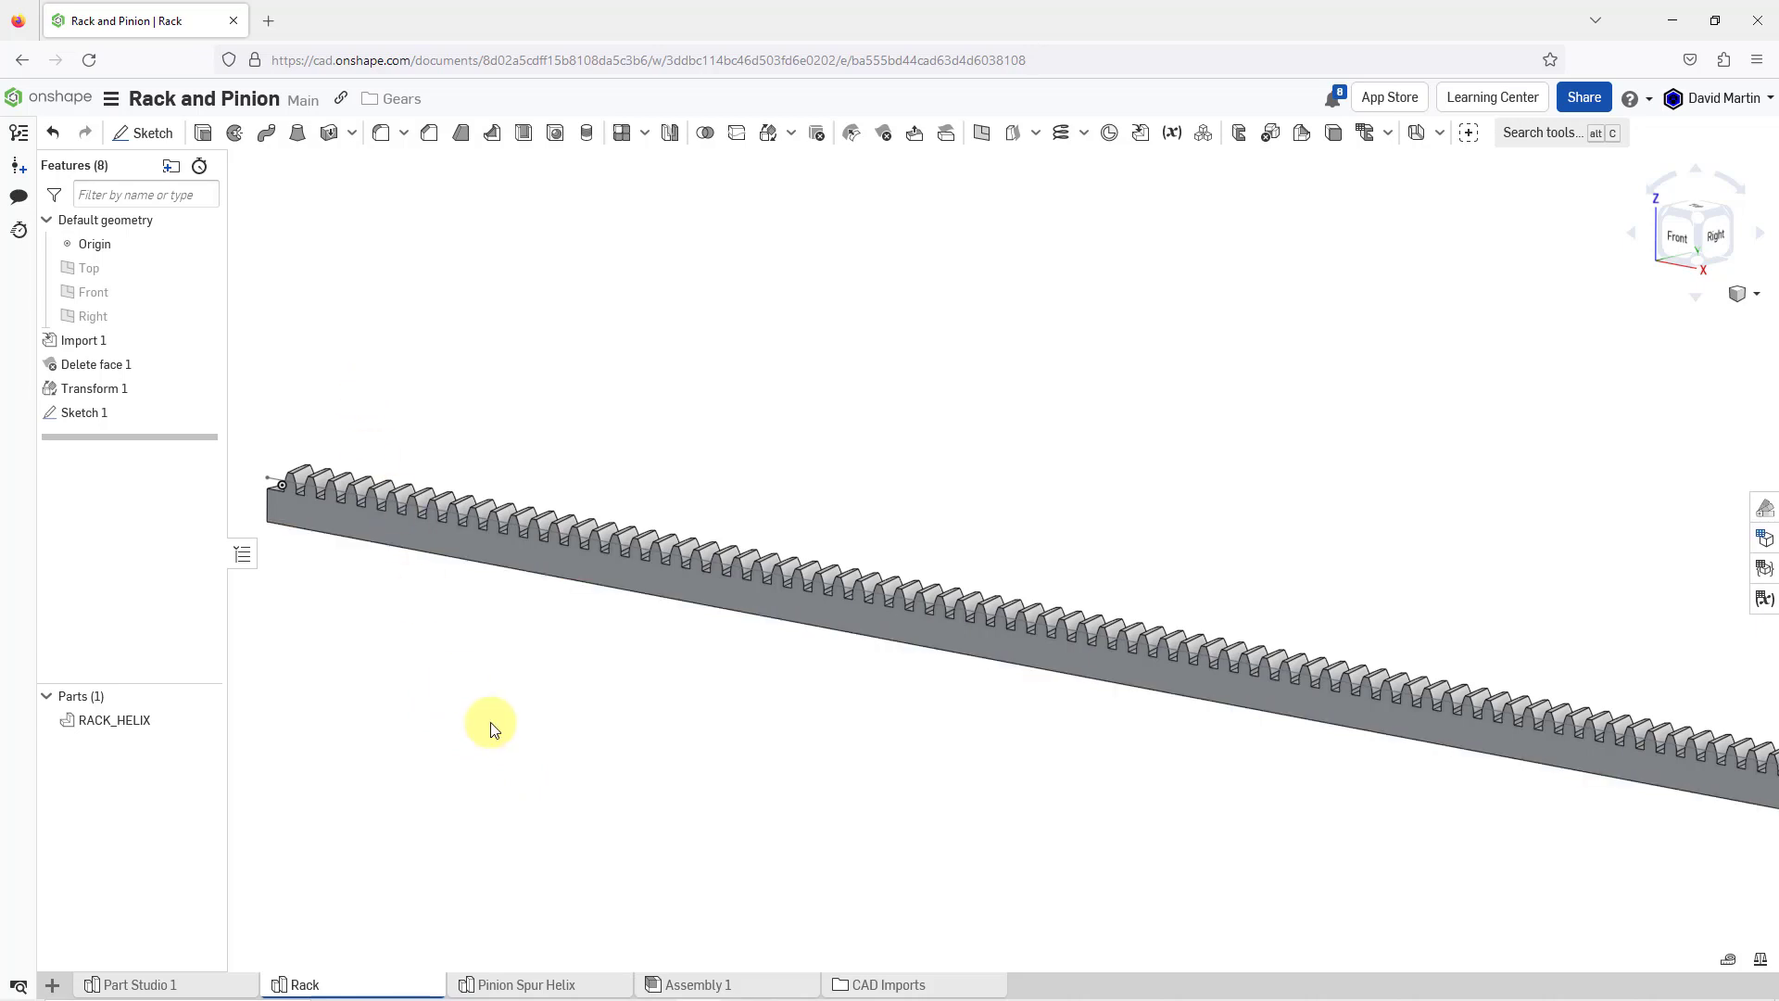
# - Insert the rack together with its Sketch 1 from the Rack part studio into Assembly 1, above the gear
pyautogui.click(716, 986)
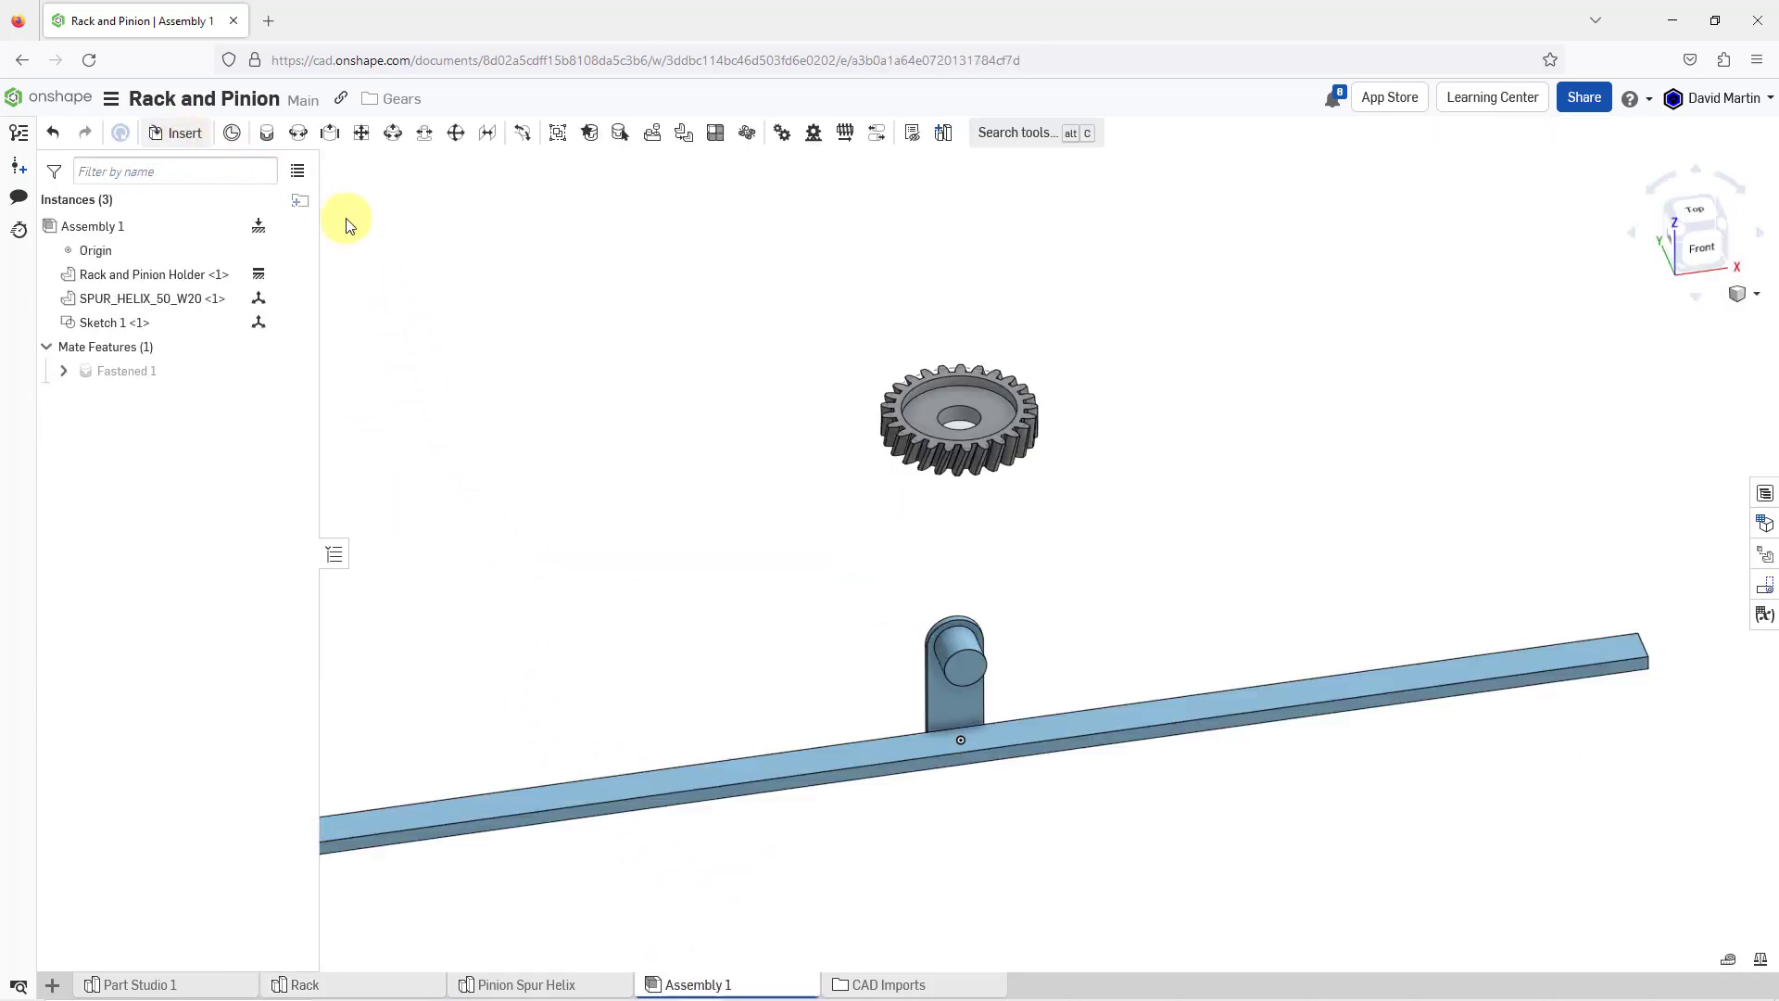
pyautogui.click(179, 132)
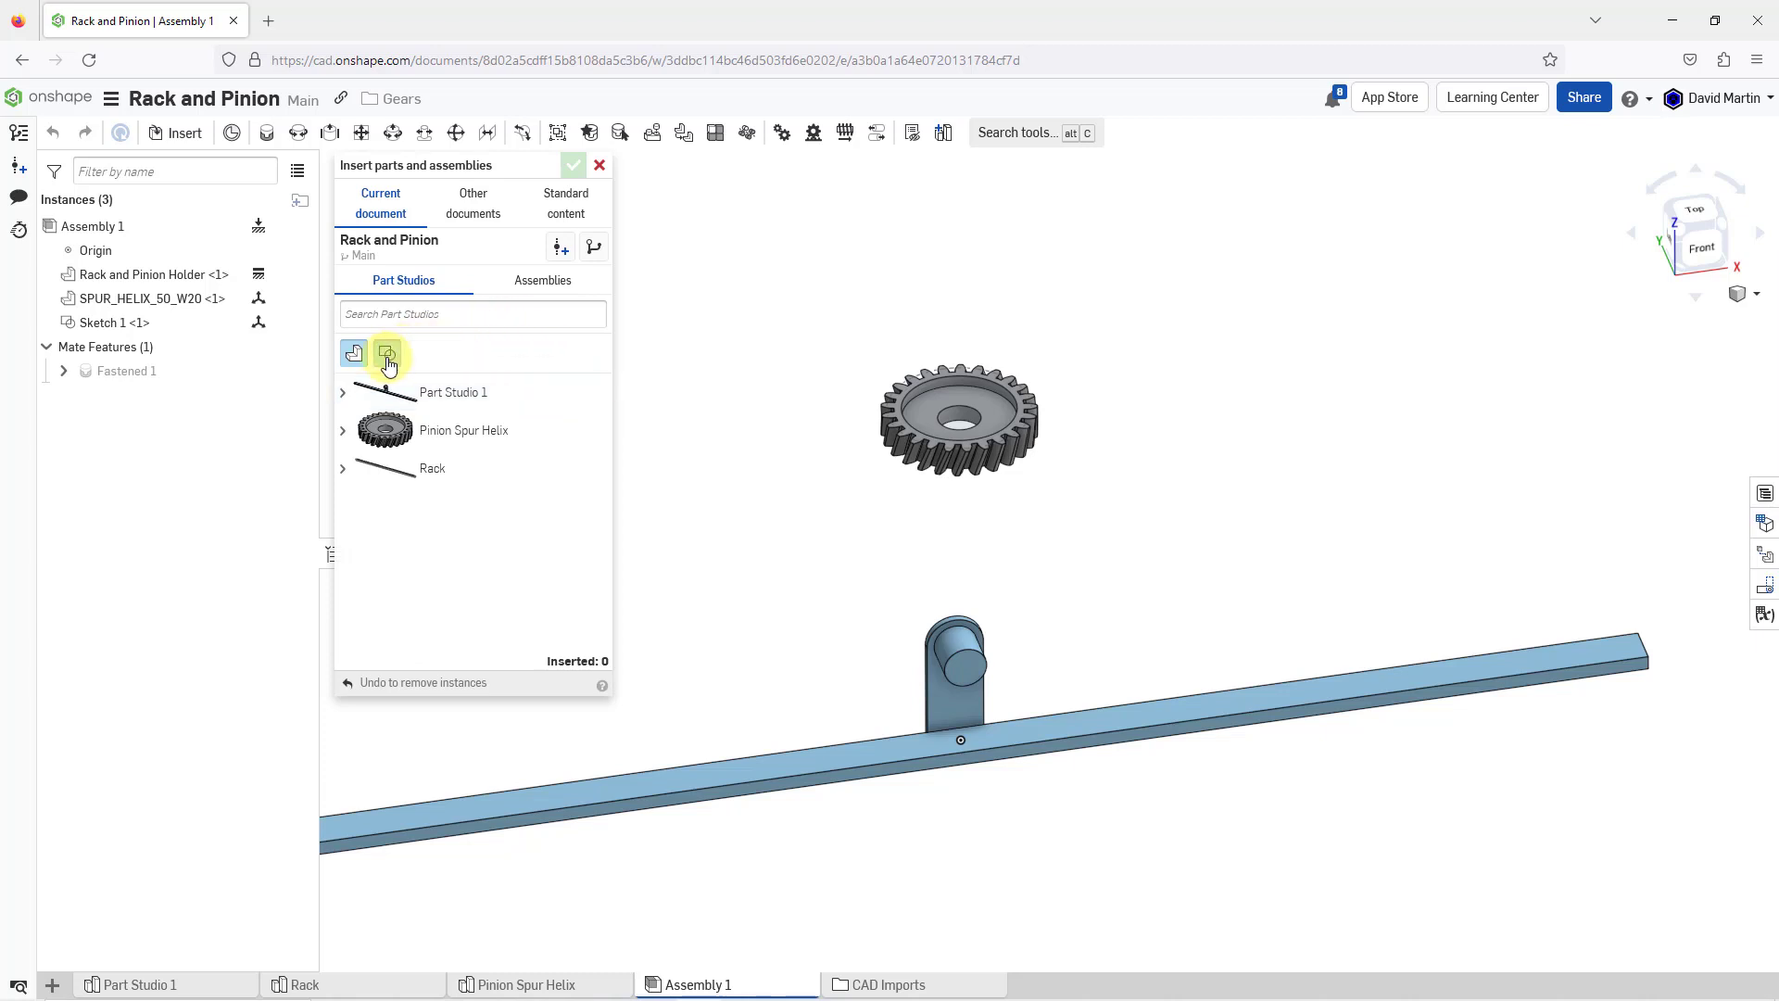
pyautogui.click(388, 357)
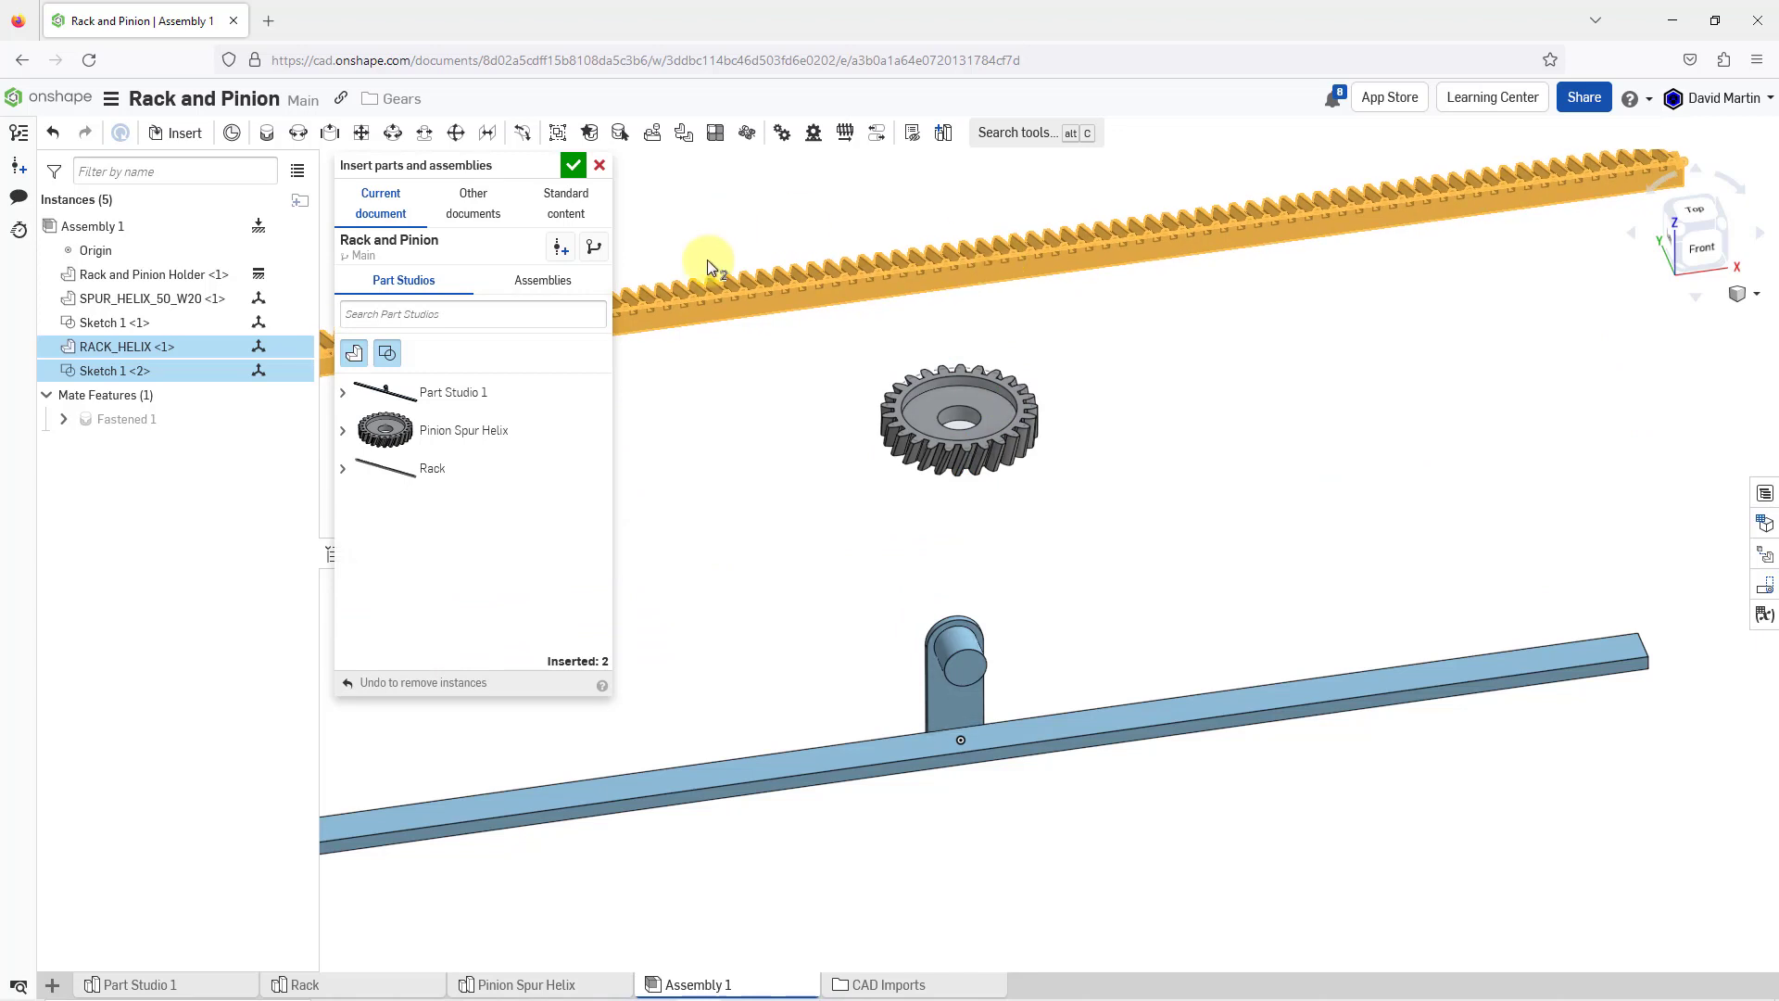
pyautogui.click(697, 301)
pyautogui.click(573, 166)
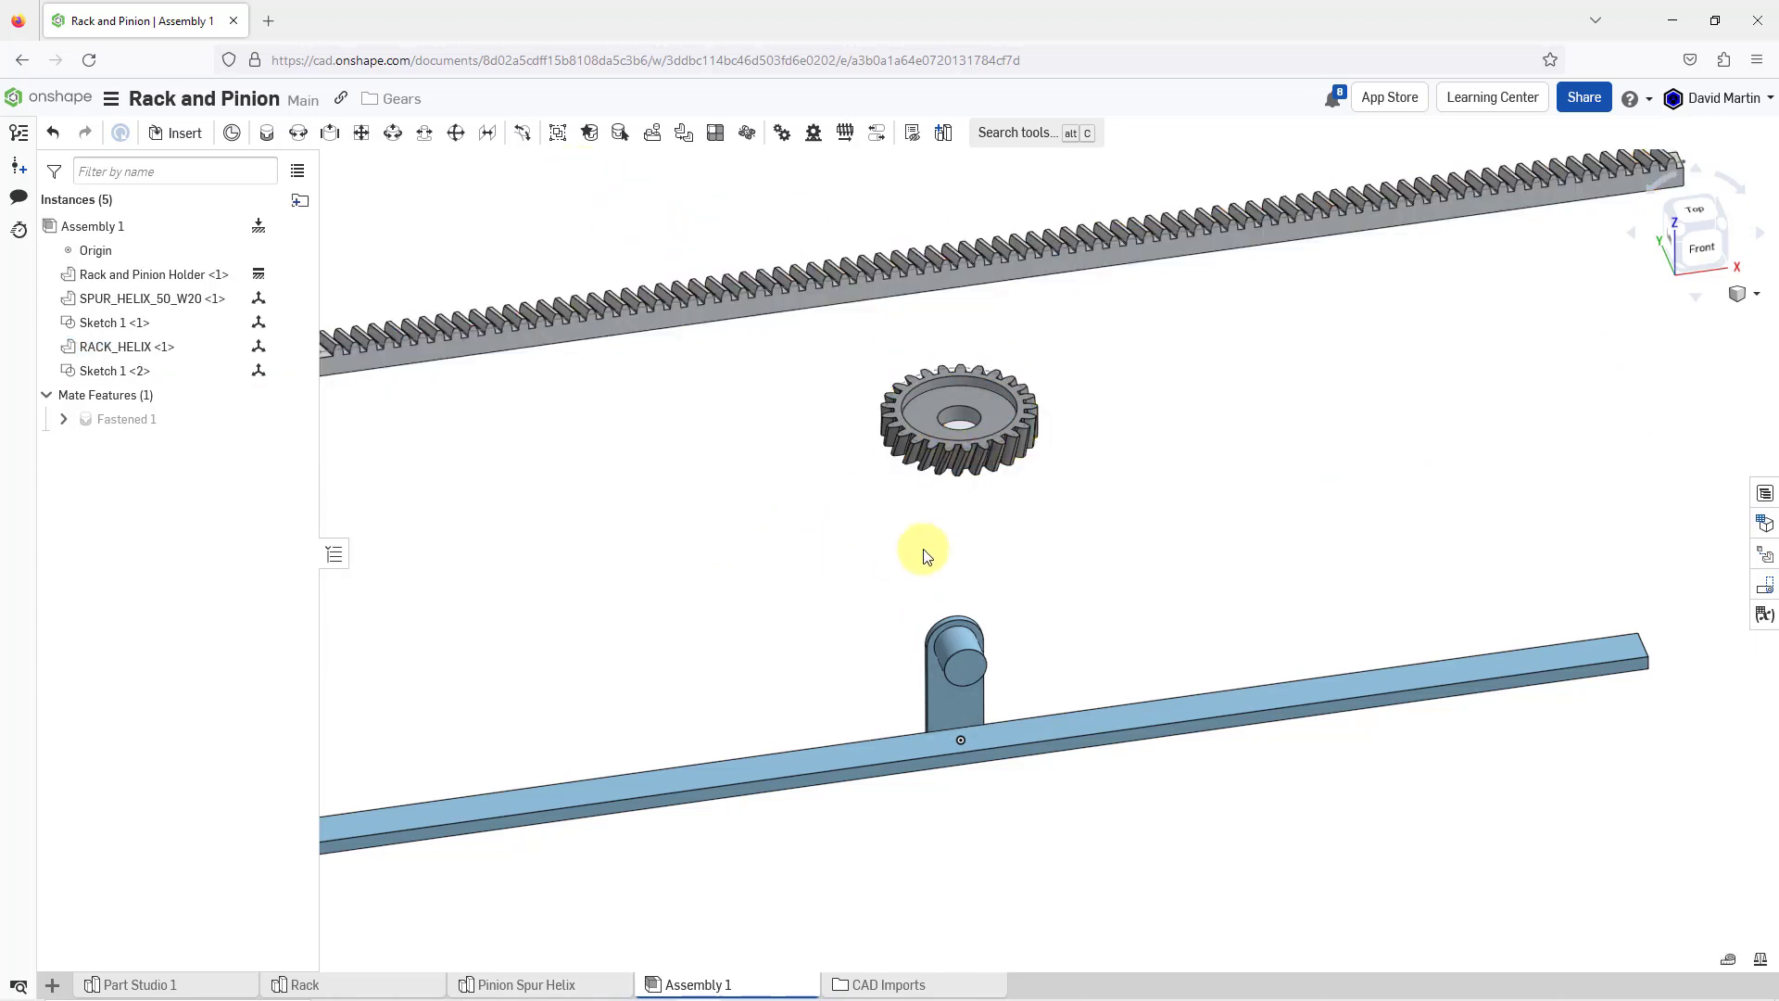
# - Try moving only the rack down about 48.5 mm away from its sketch, and undo the move
pyautogui.scroll(-3, 925, 548)
pyautogui.scroll(3, 466, 412)
pyautogui.scroll(2, 582, 432)
pyautogui.scroll(3, 492, 266)
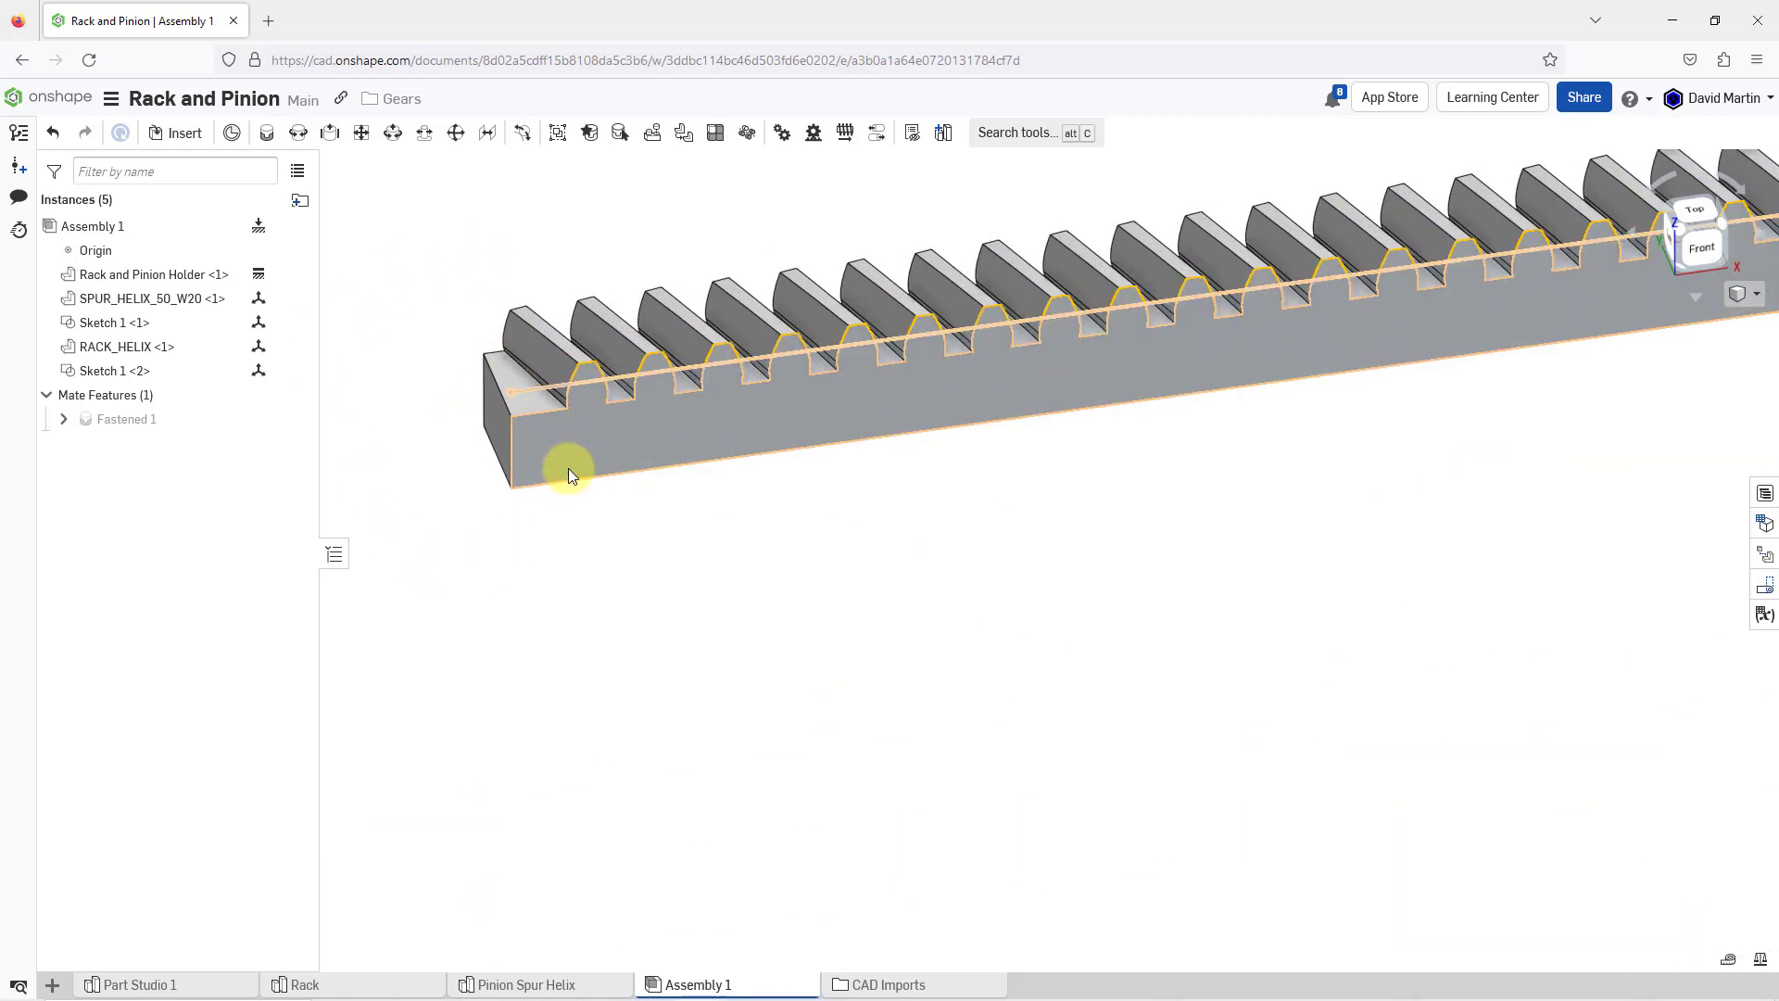
pyautogui.click(499, 371)
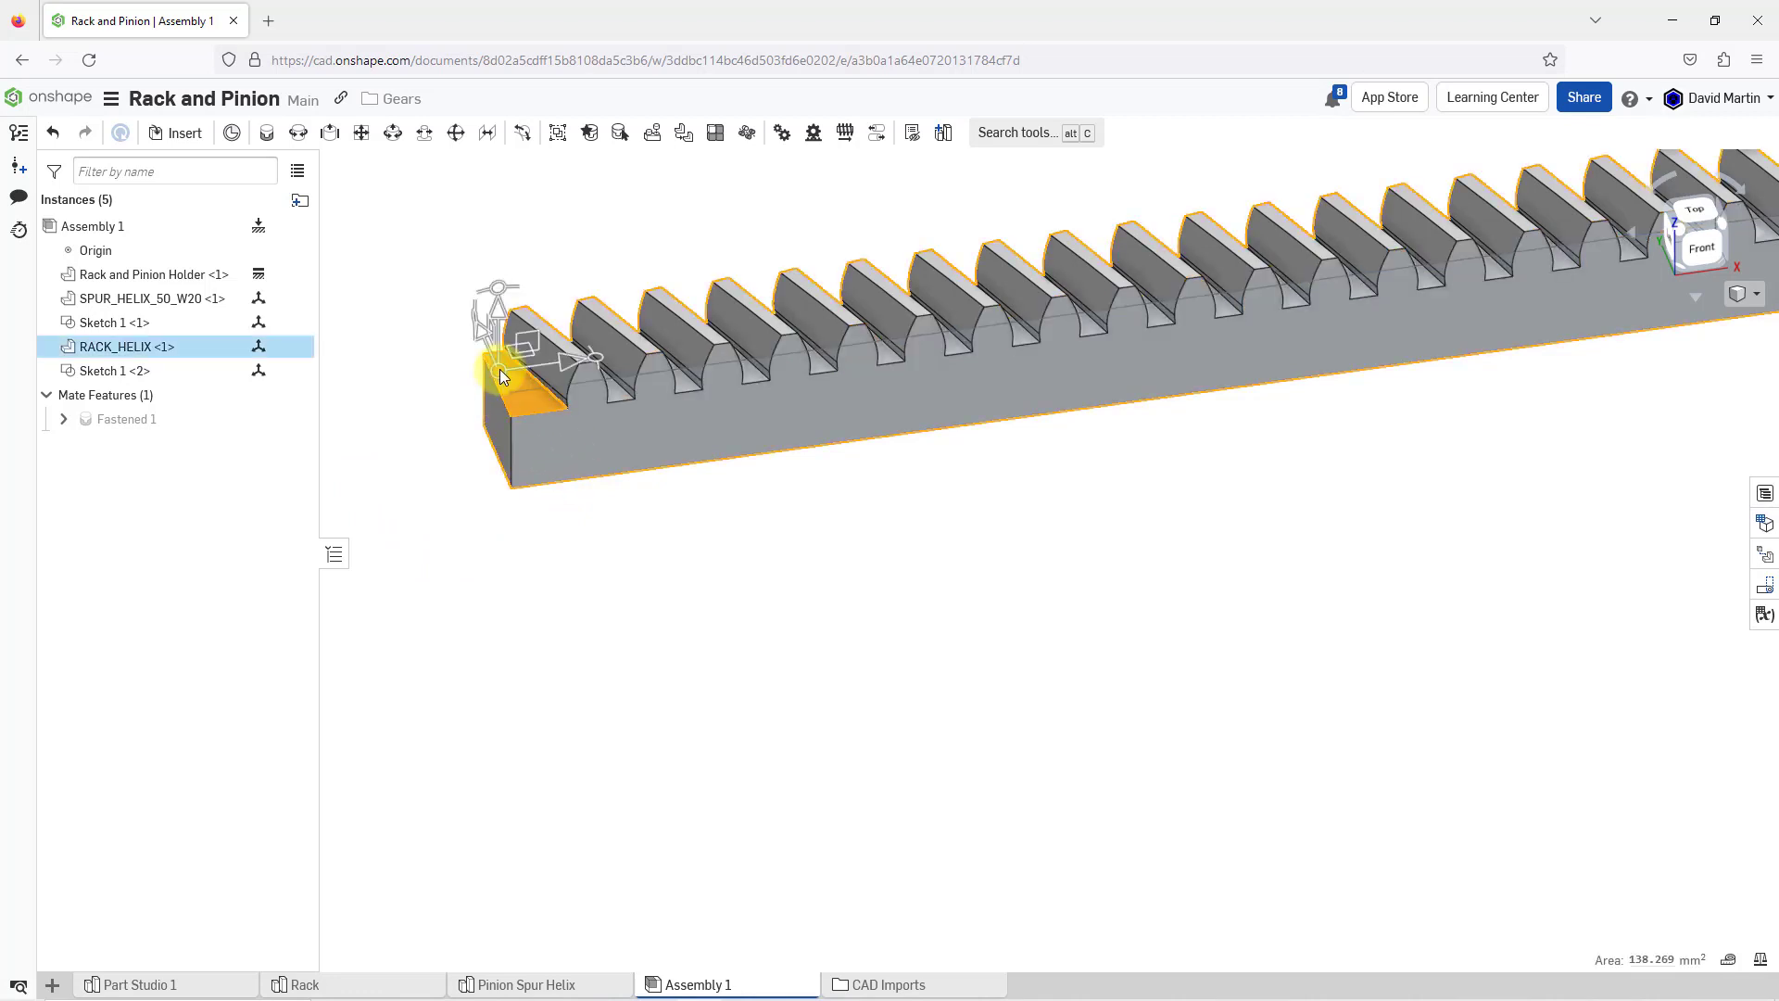
pyautogui.moveTo(491, 382); pyautogui.dragTo(498, 602)
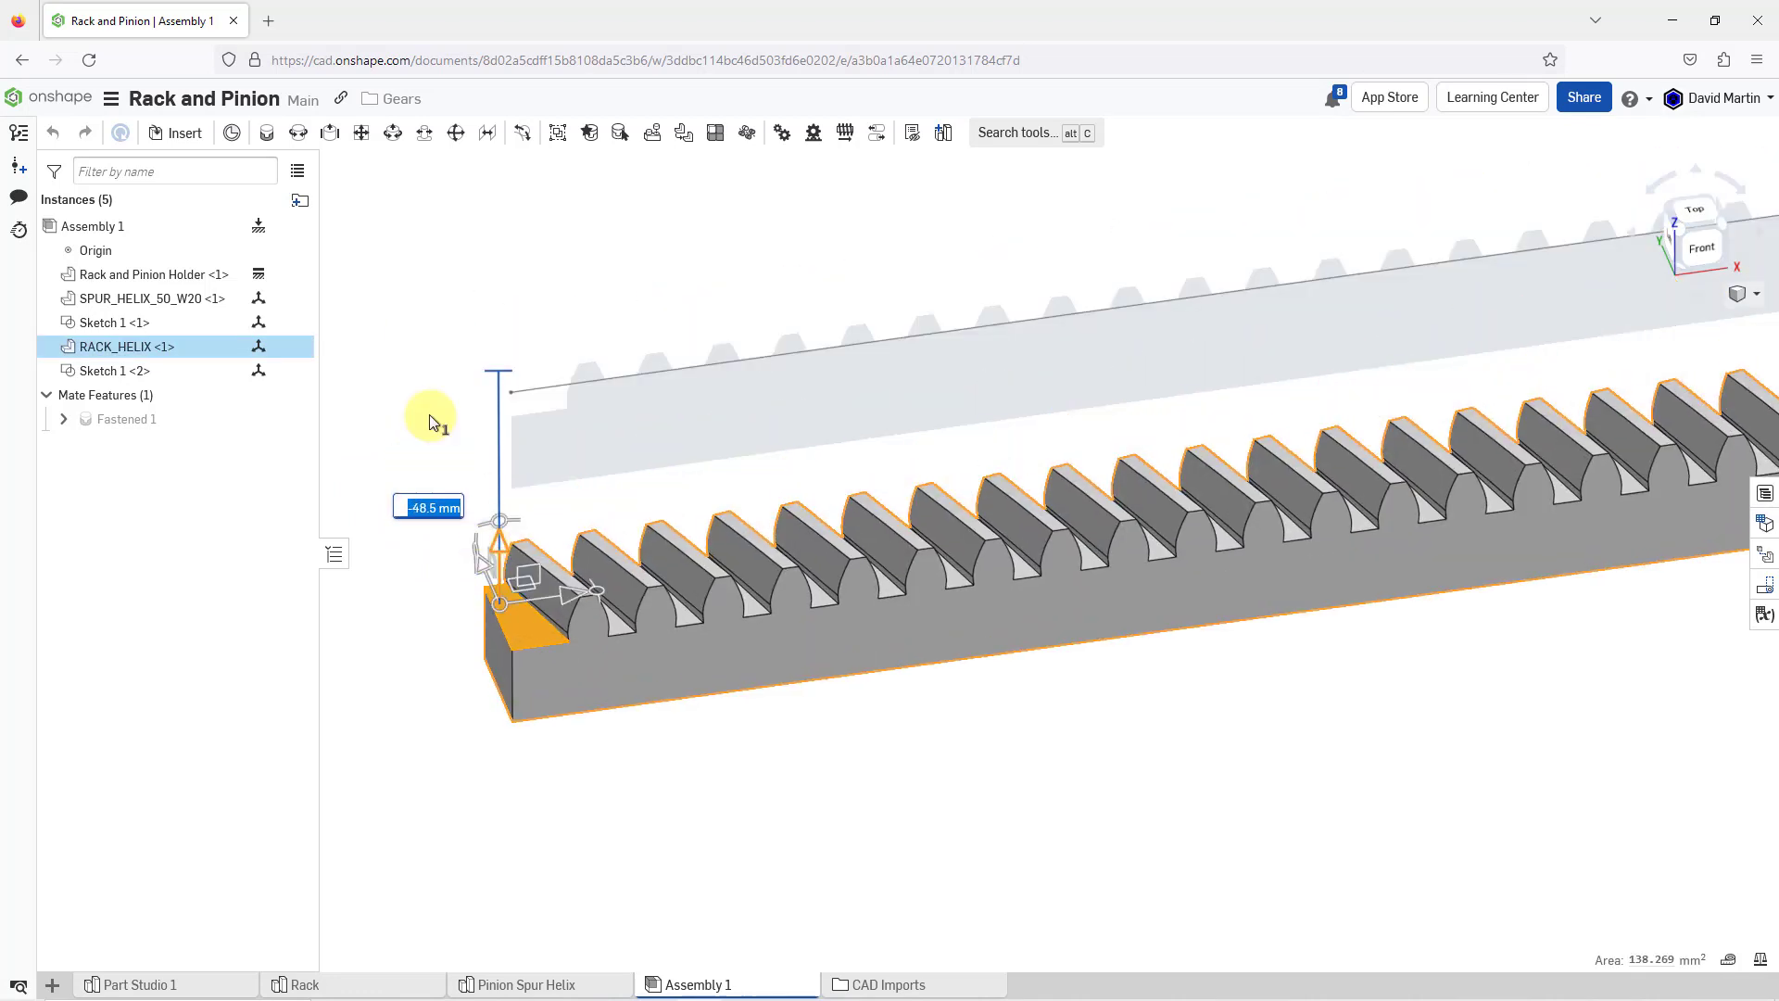
pyautogui.click(414, 271)
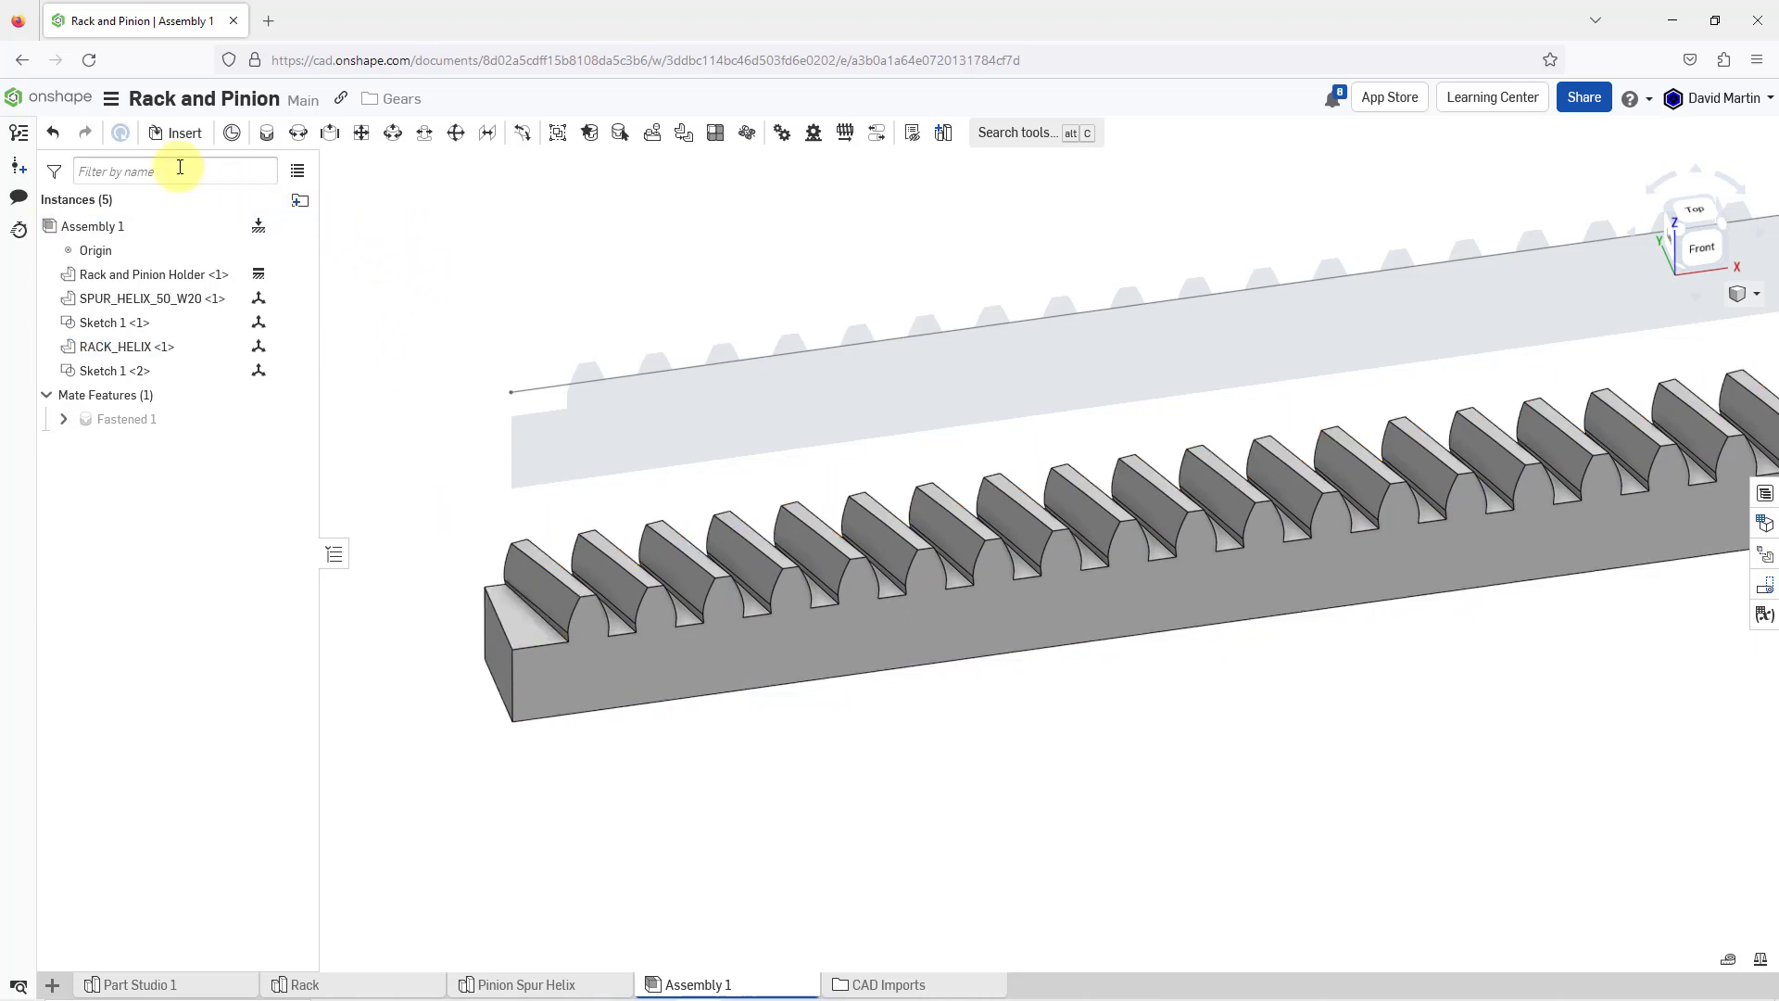
pyautogui.click(56, 135)
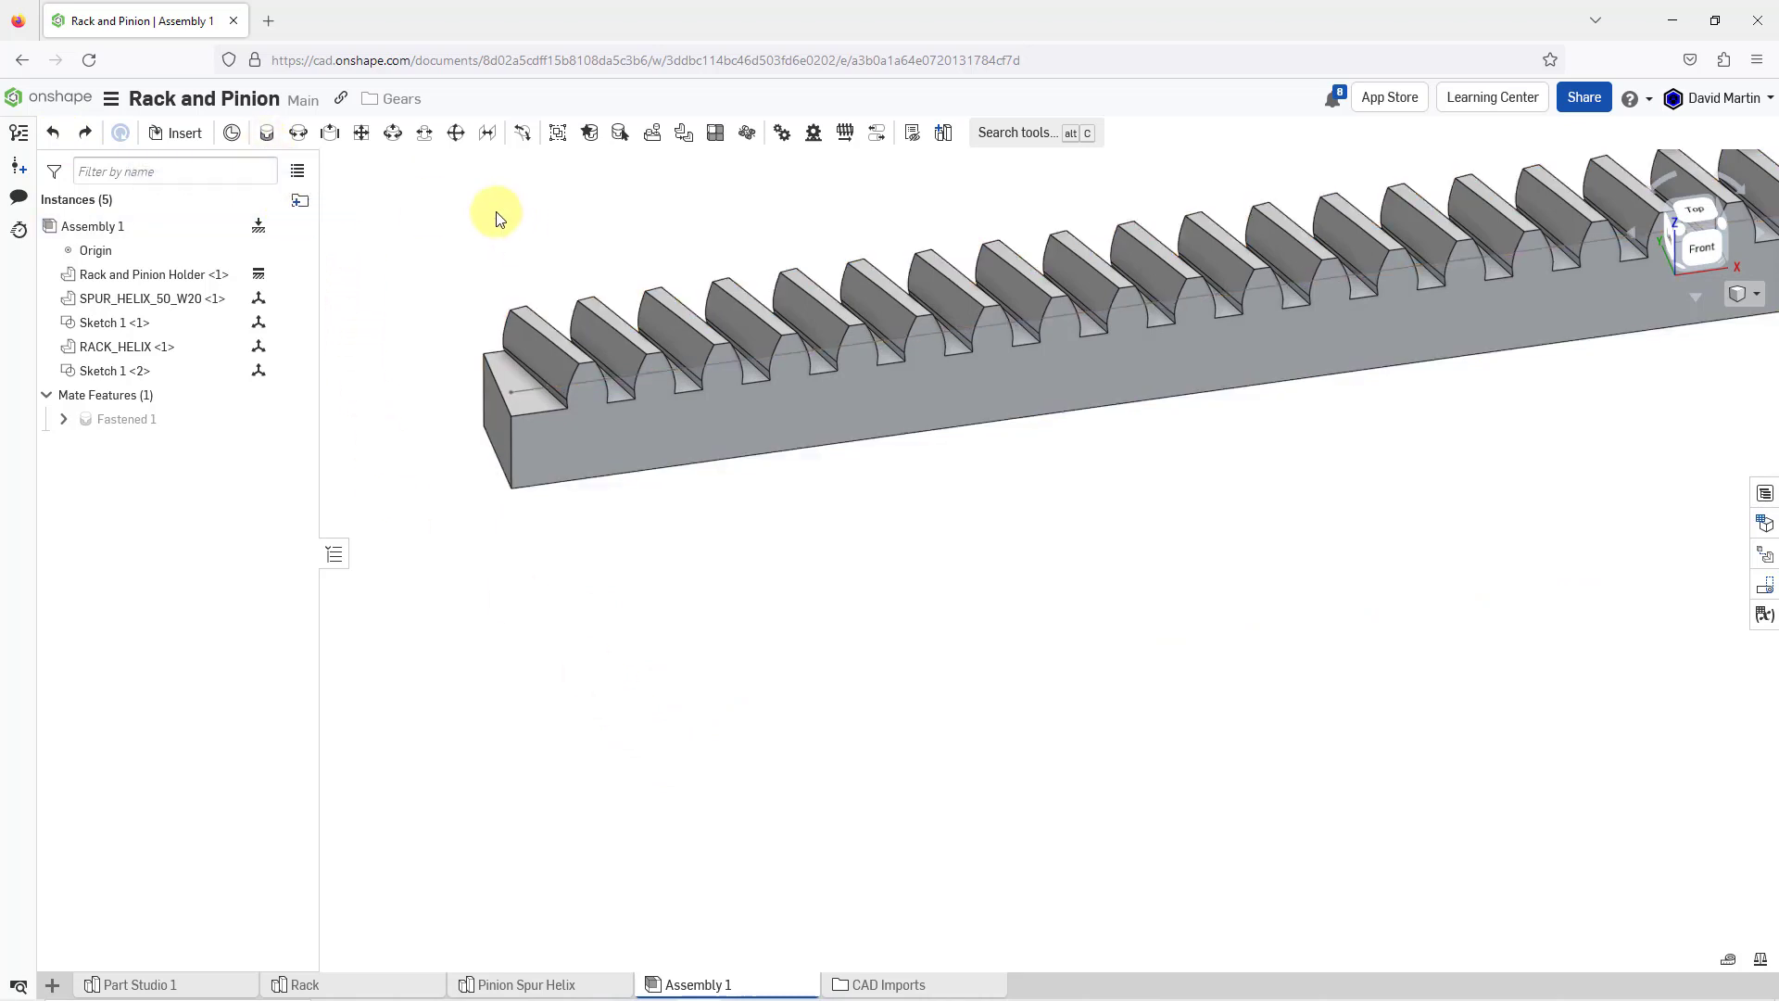
# - Group the rack's Sketch 1 and the RACK_HELIX part so that they stay together
pyautogui.click(559, 143)
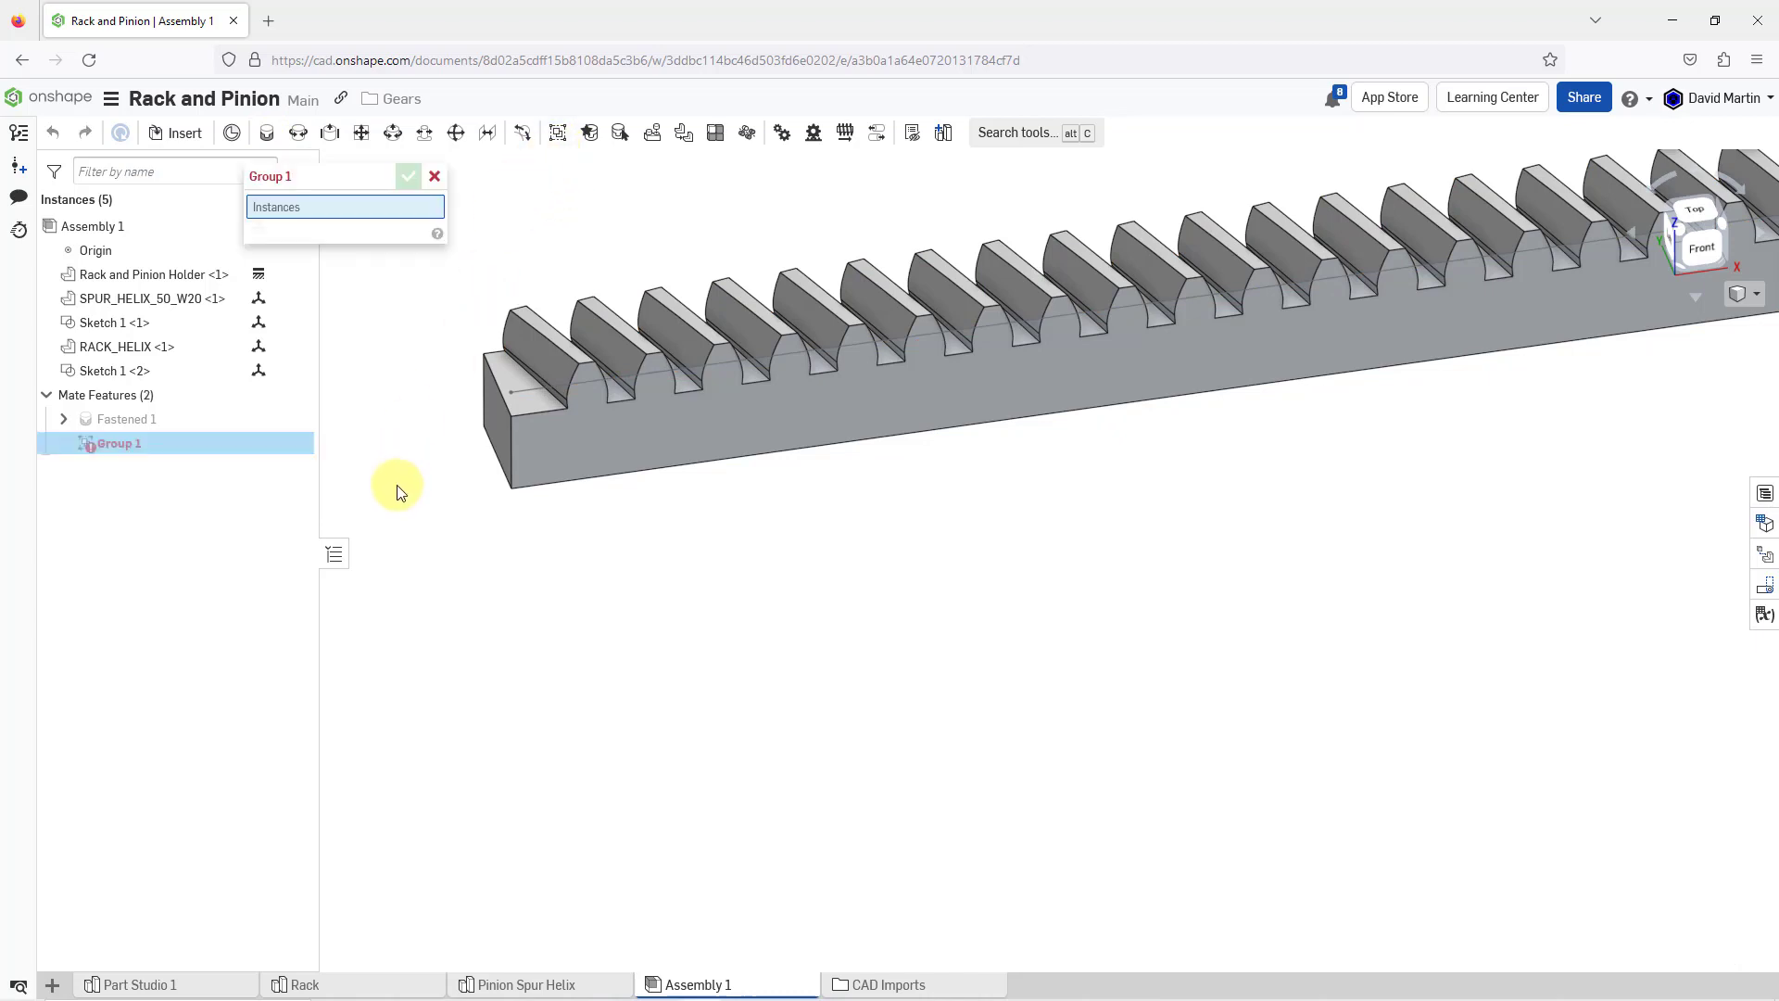
pyautogui.click(563, 465)
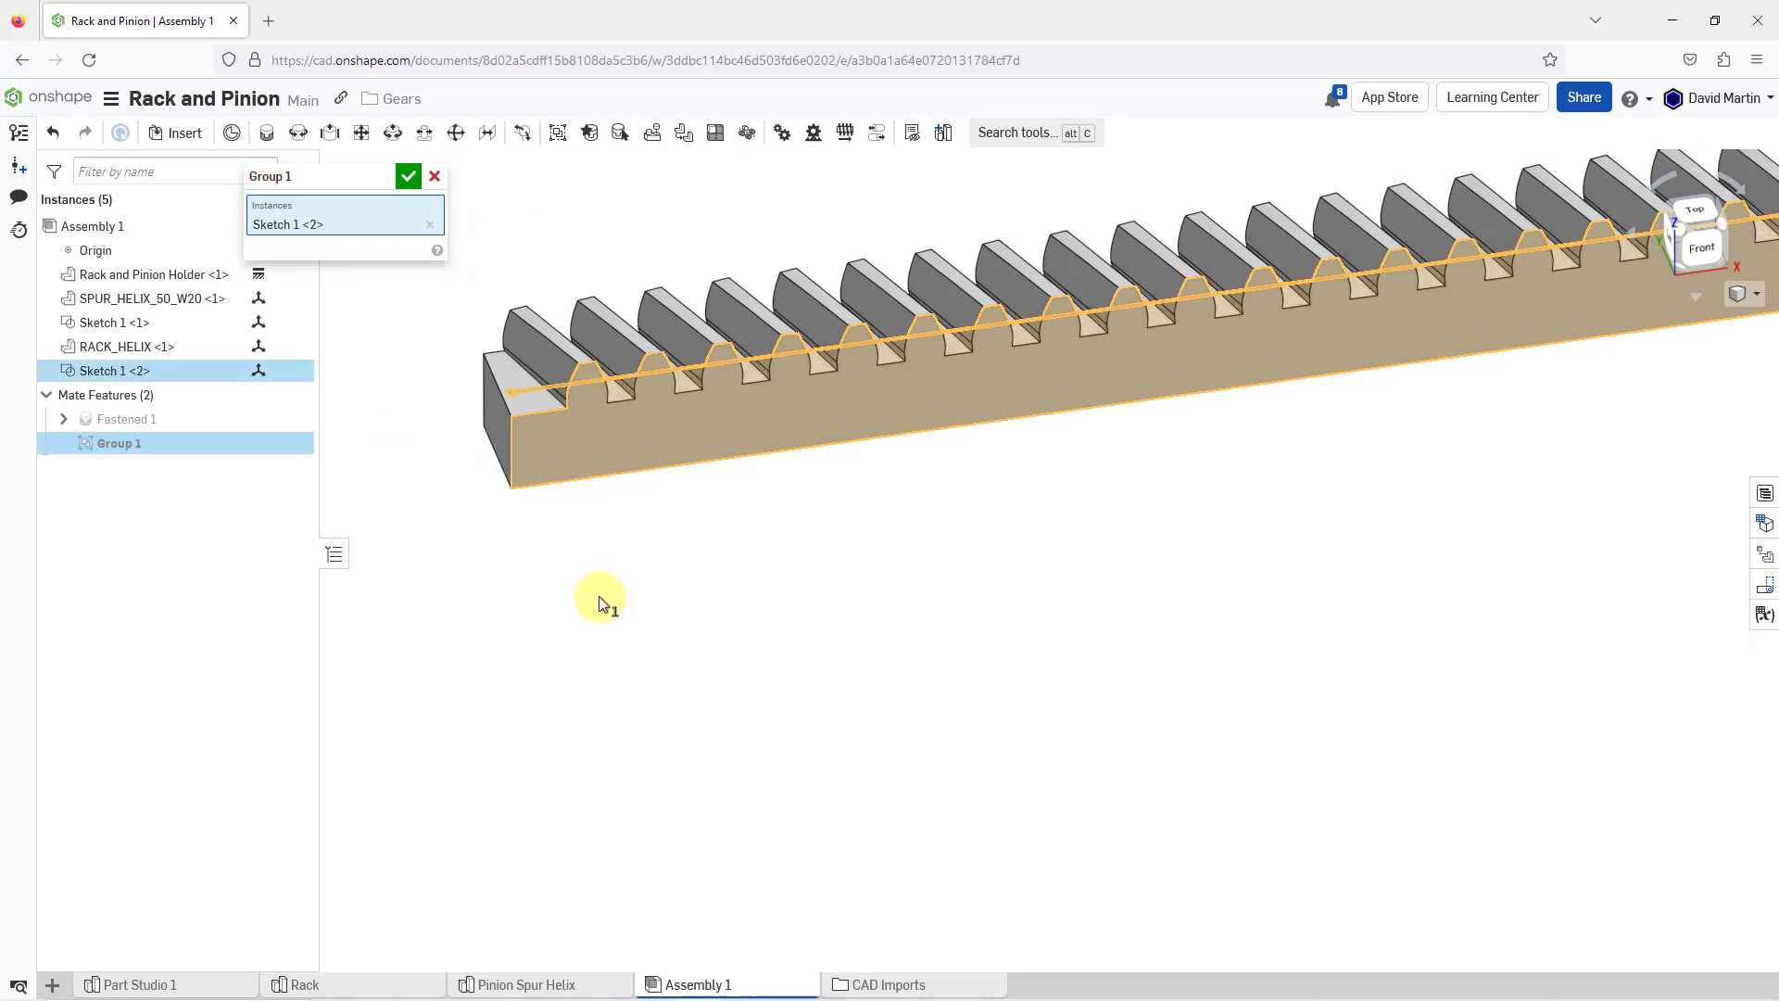
pyautogui.click(525, 341)
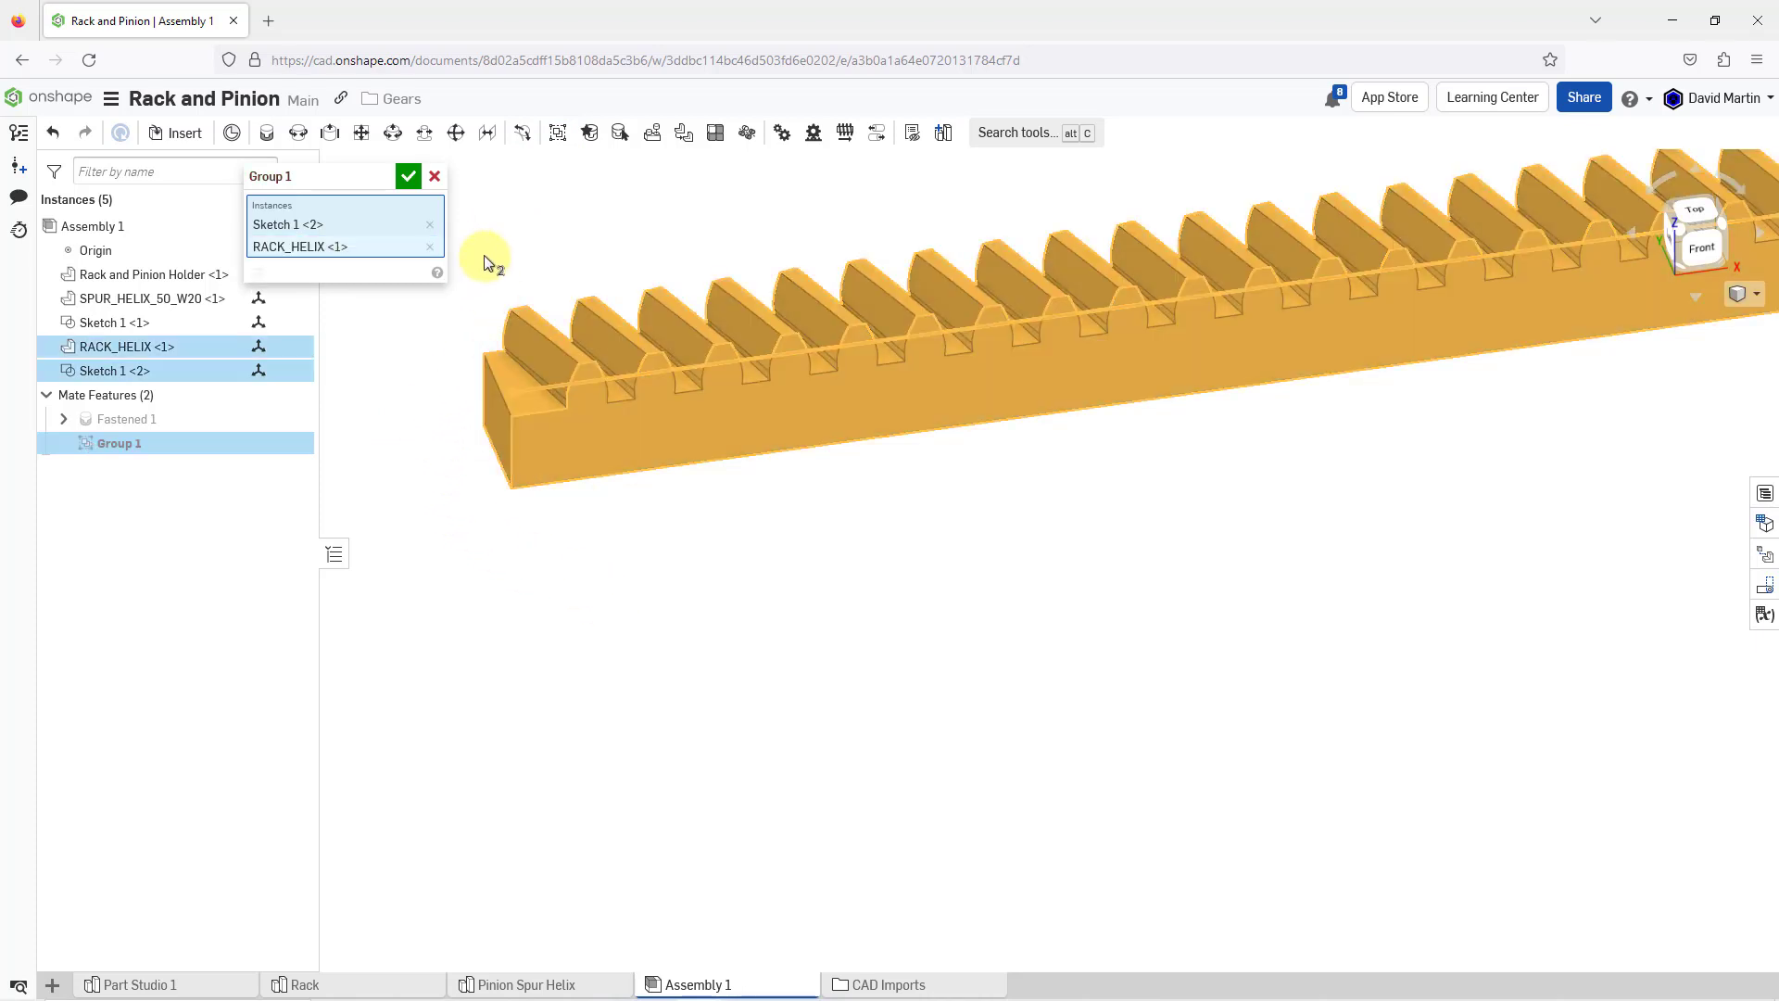
pyautogui.click(402, 177)
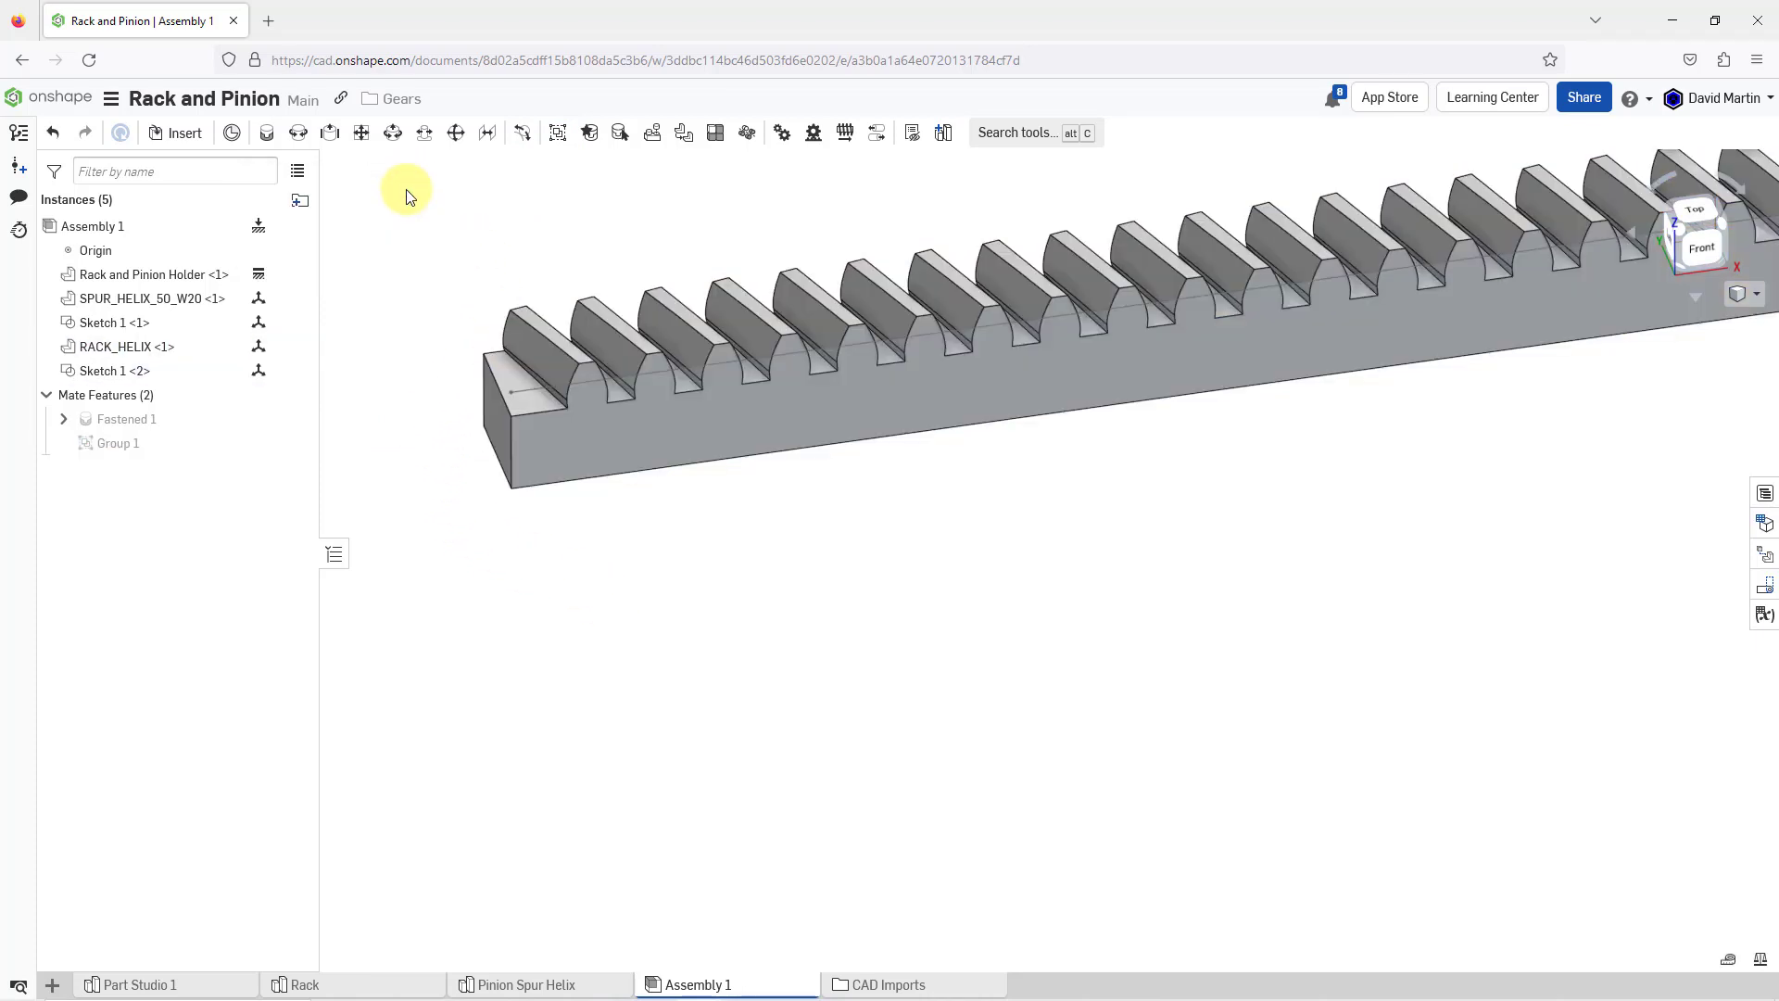
# - Move the grouped rack and sketch up, farther away from the gear
pyautogui.click(548, 328)
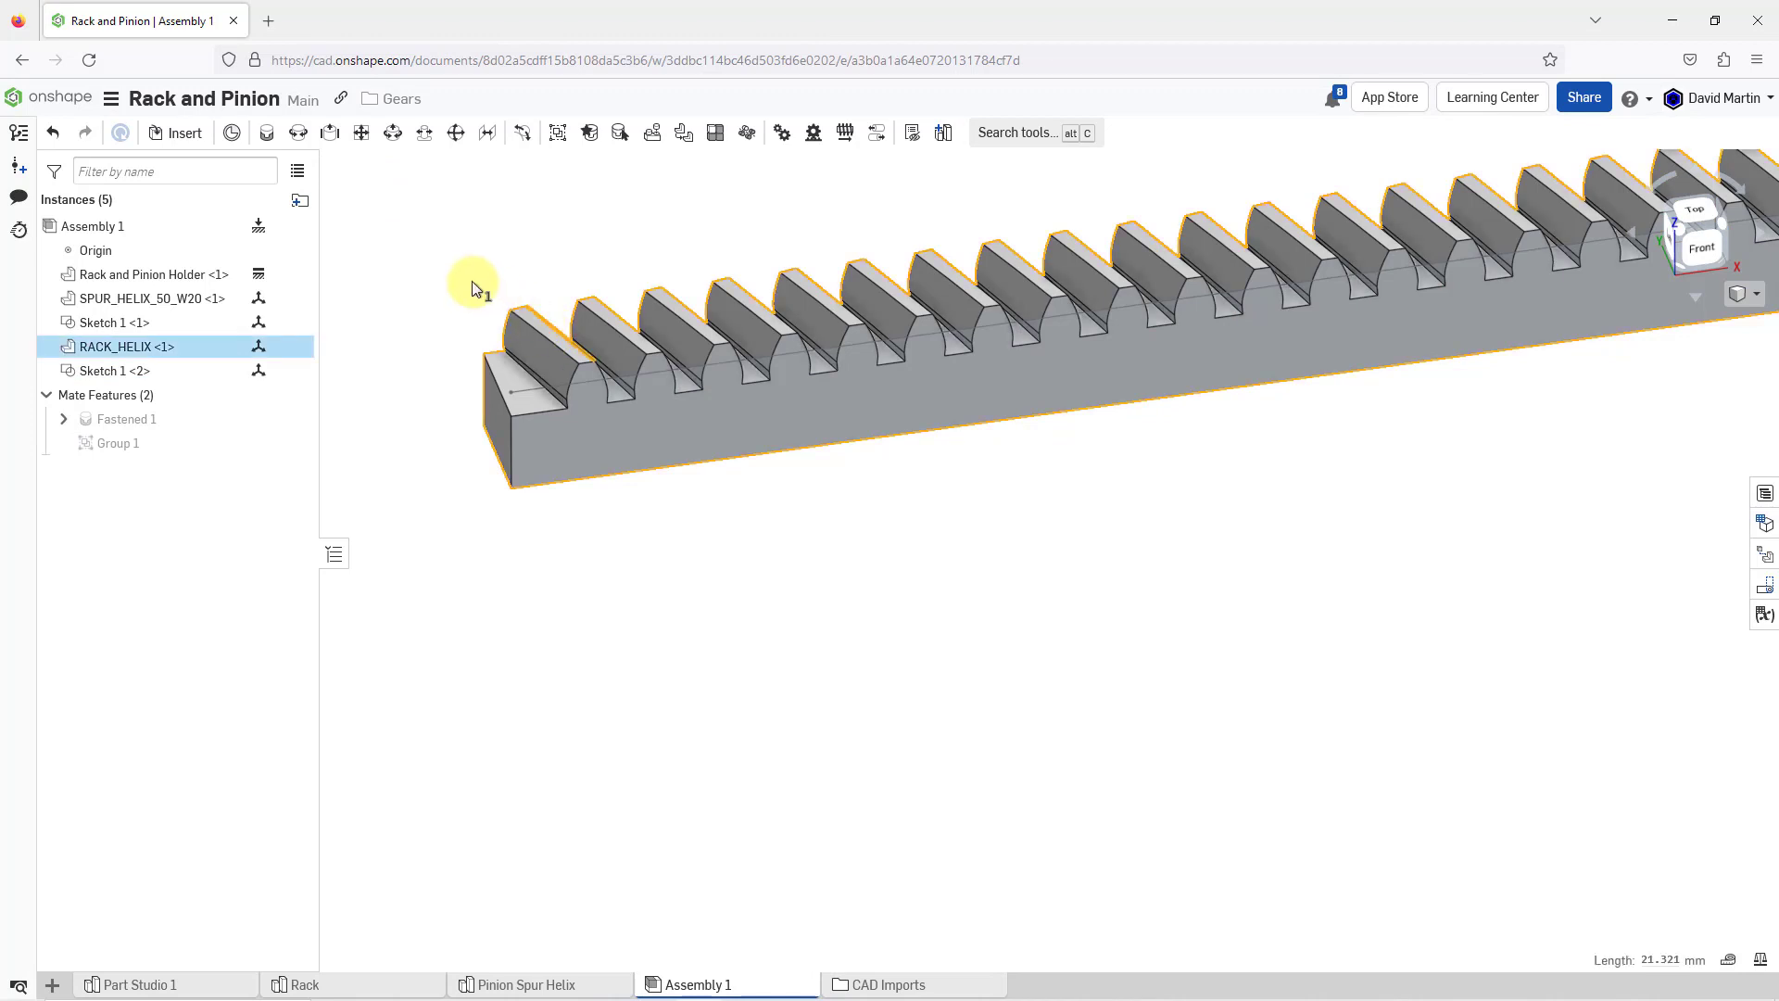
pyautogui.scroll(-6, 560, 593)
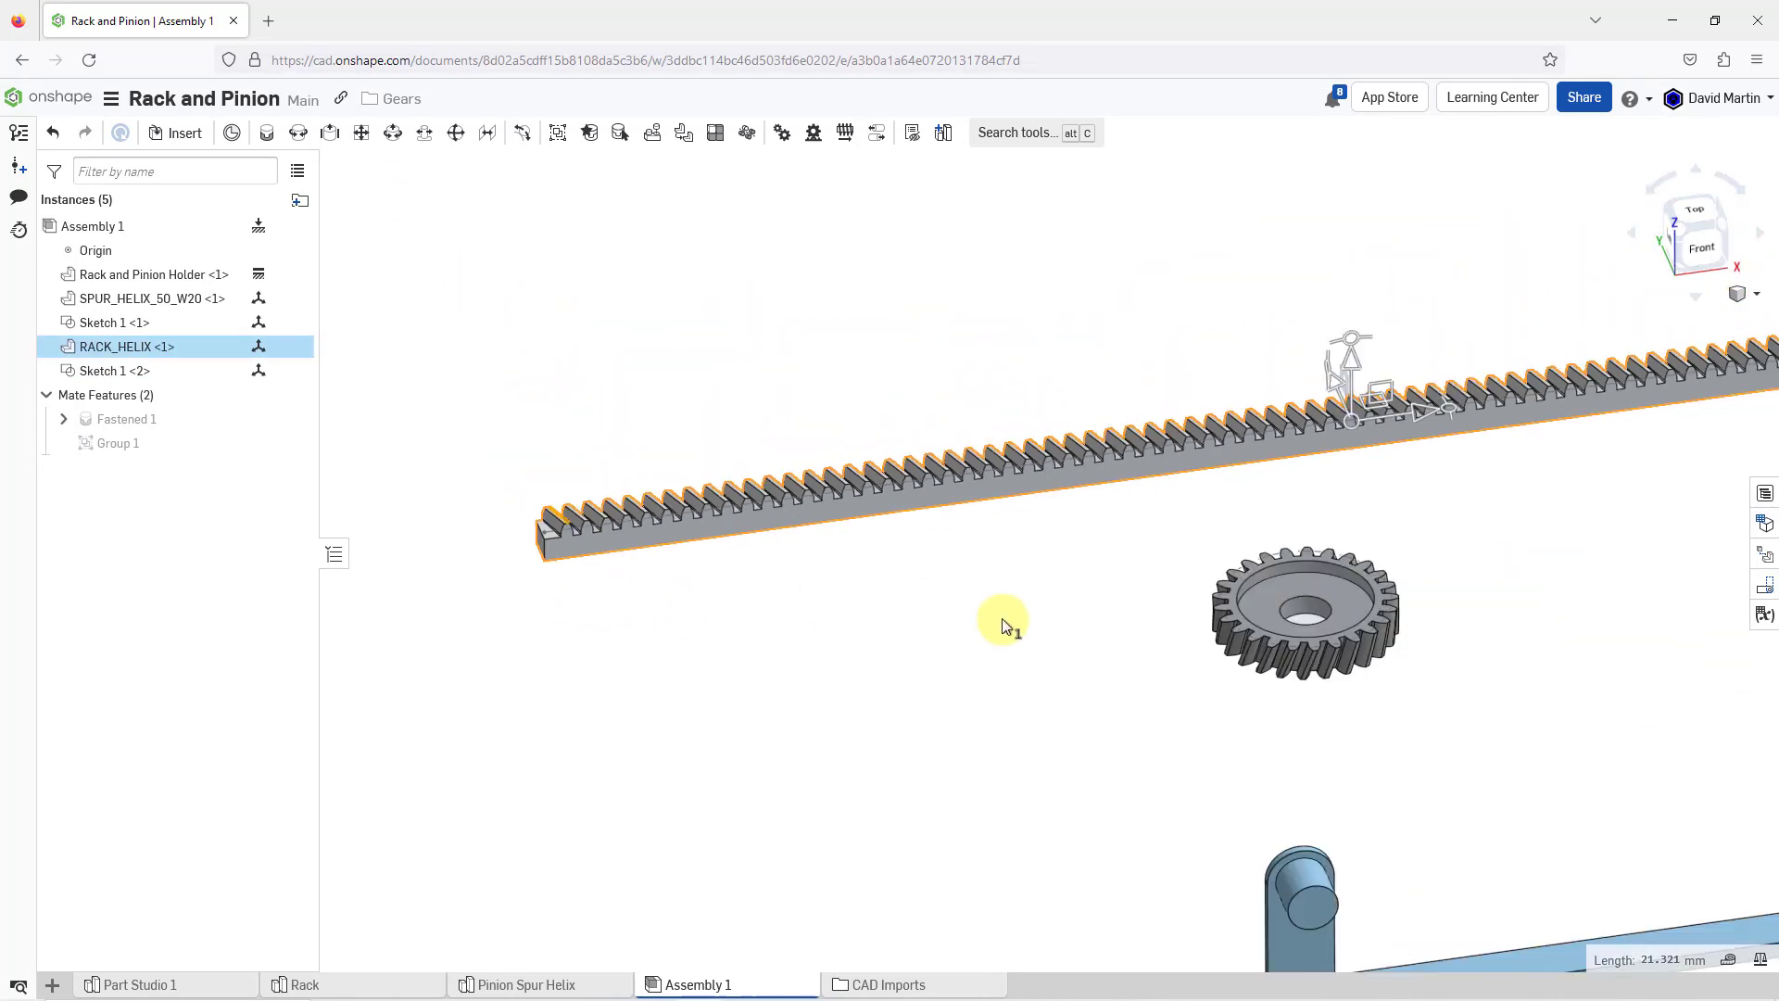
pyautogui.moveTo(1344, 363); pyautogui.dragTo(1346, 263)
pyautogui.click(604, 300)
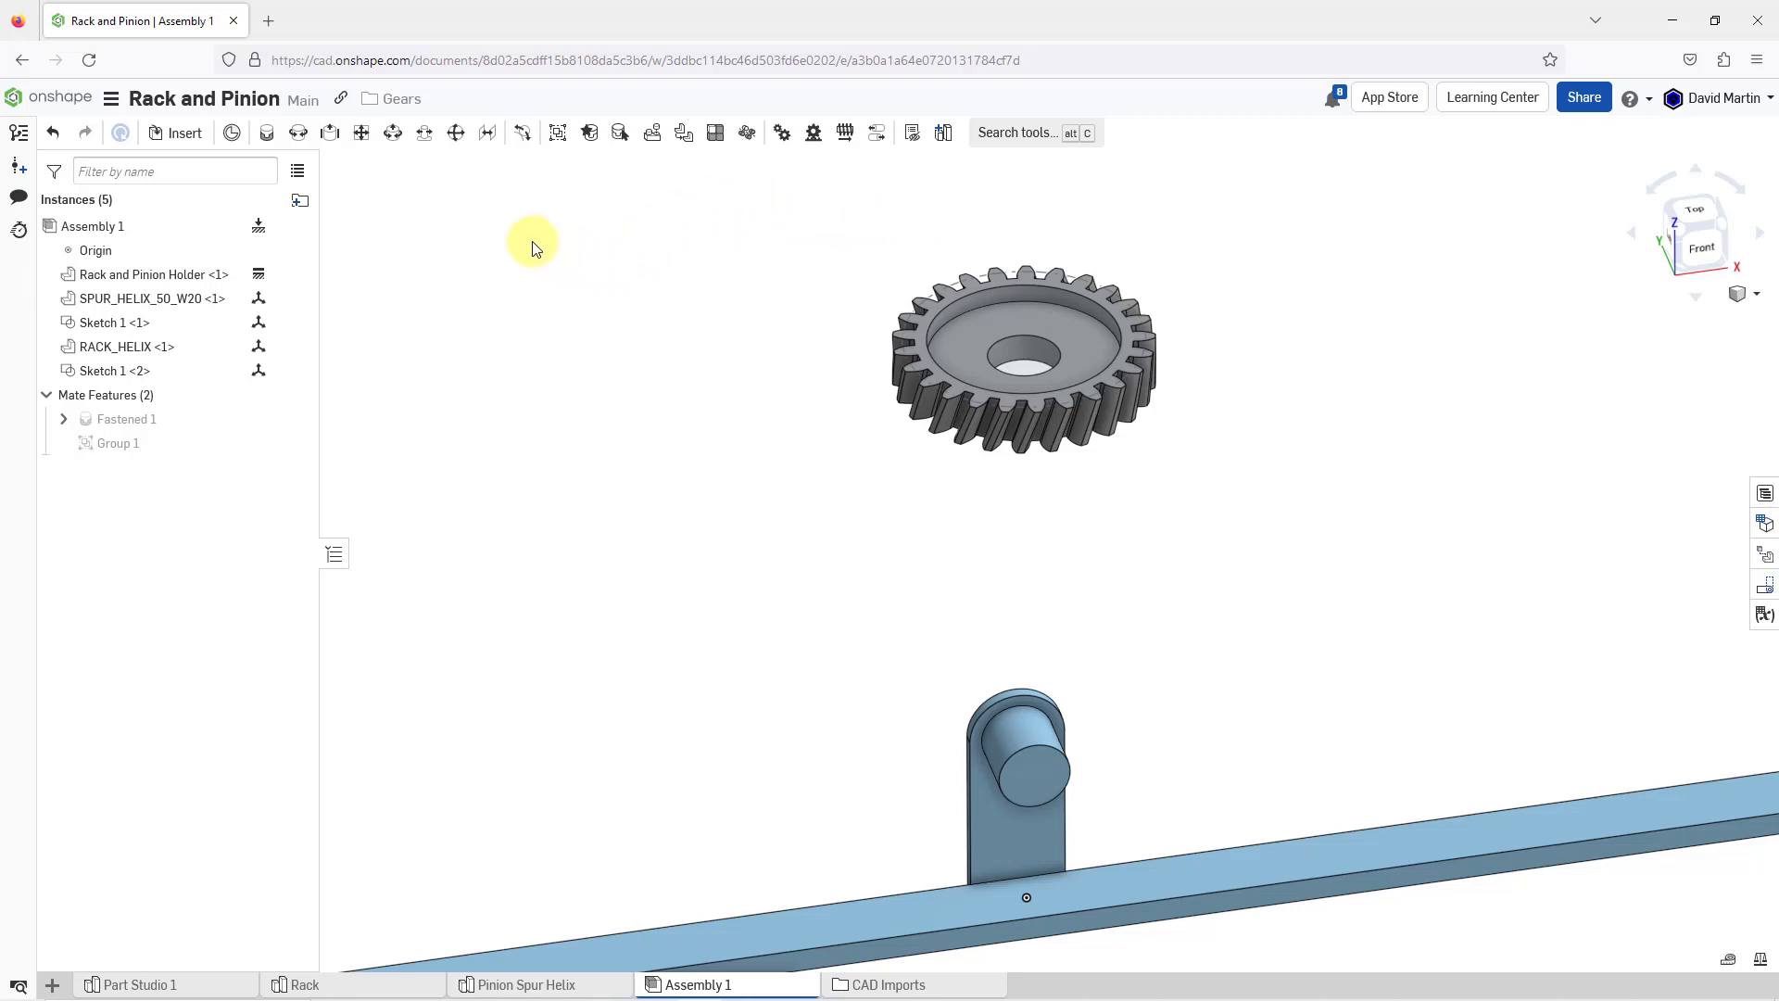
# - Create a Revolute mate between the base centre of the holder's shaft and the centre of the gear's bore on its underside
pyautogui.click(297, 139)
pyautogui.scroll(-3, 816, 575)
pyautogui.moveTo(886, 626); pyautogui.dragTo(921, 608, button='right')
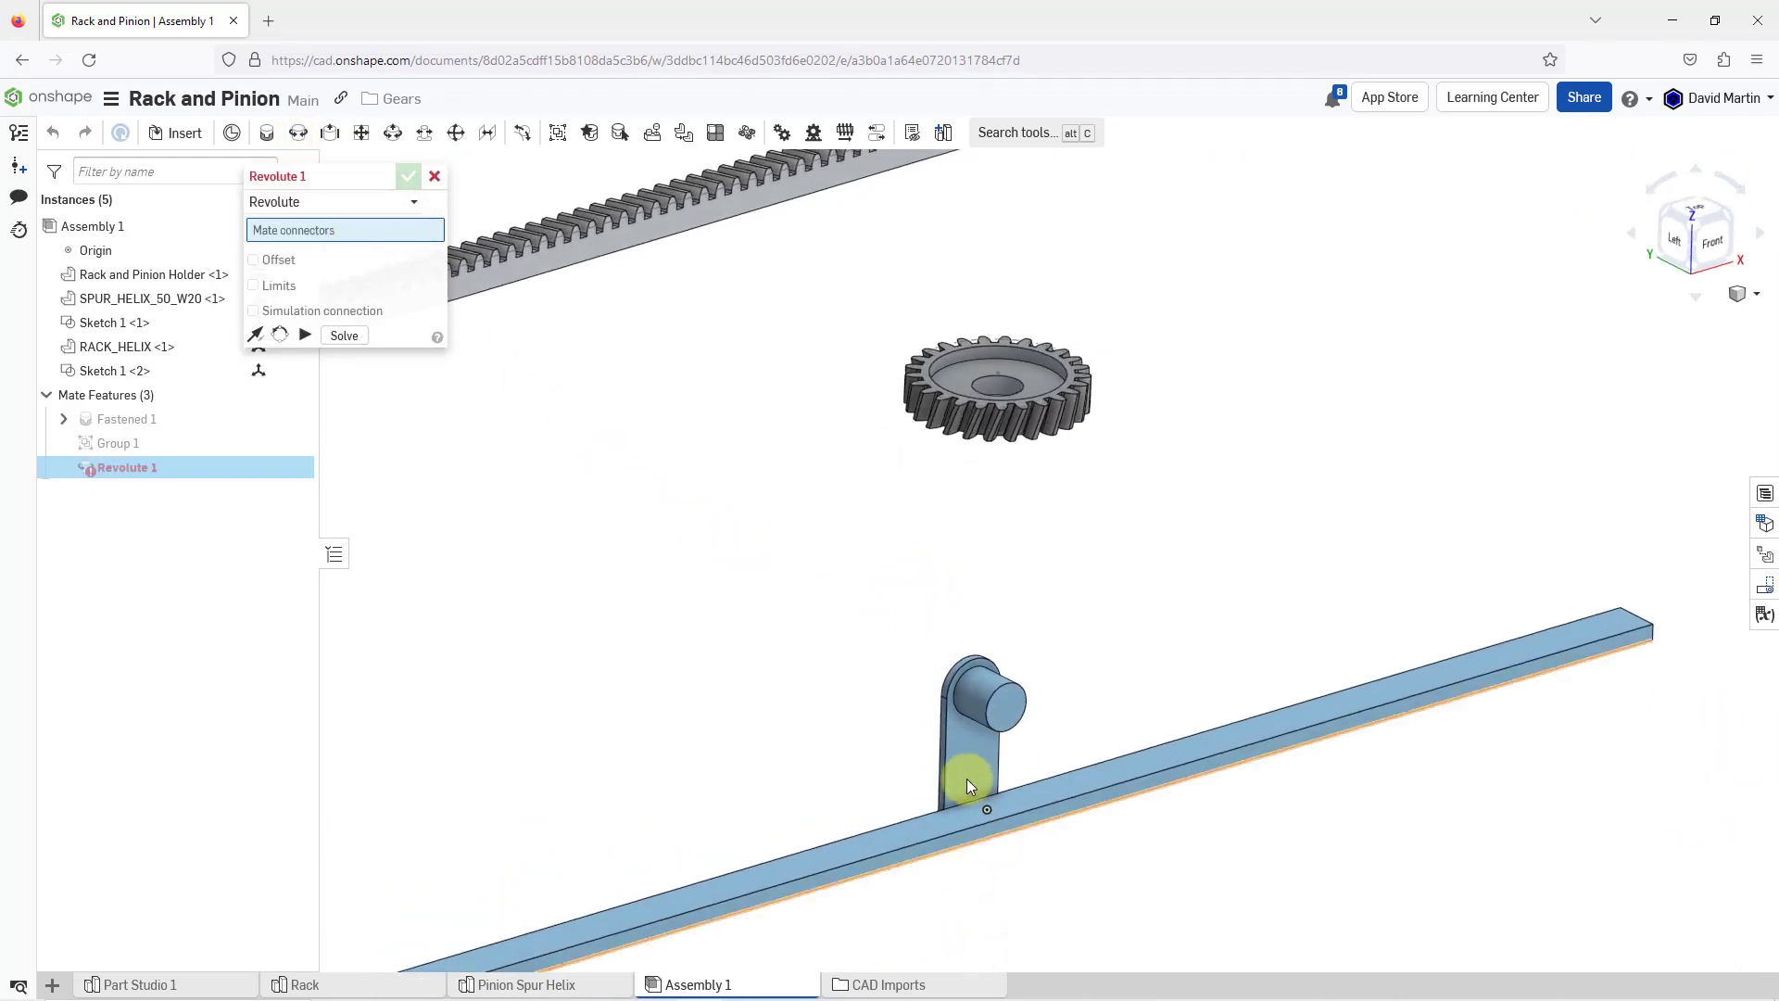
pyautogui.scroll(5, 964, 834)
pyautogui.click(978, 595)
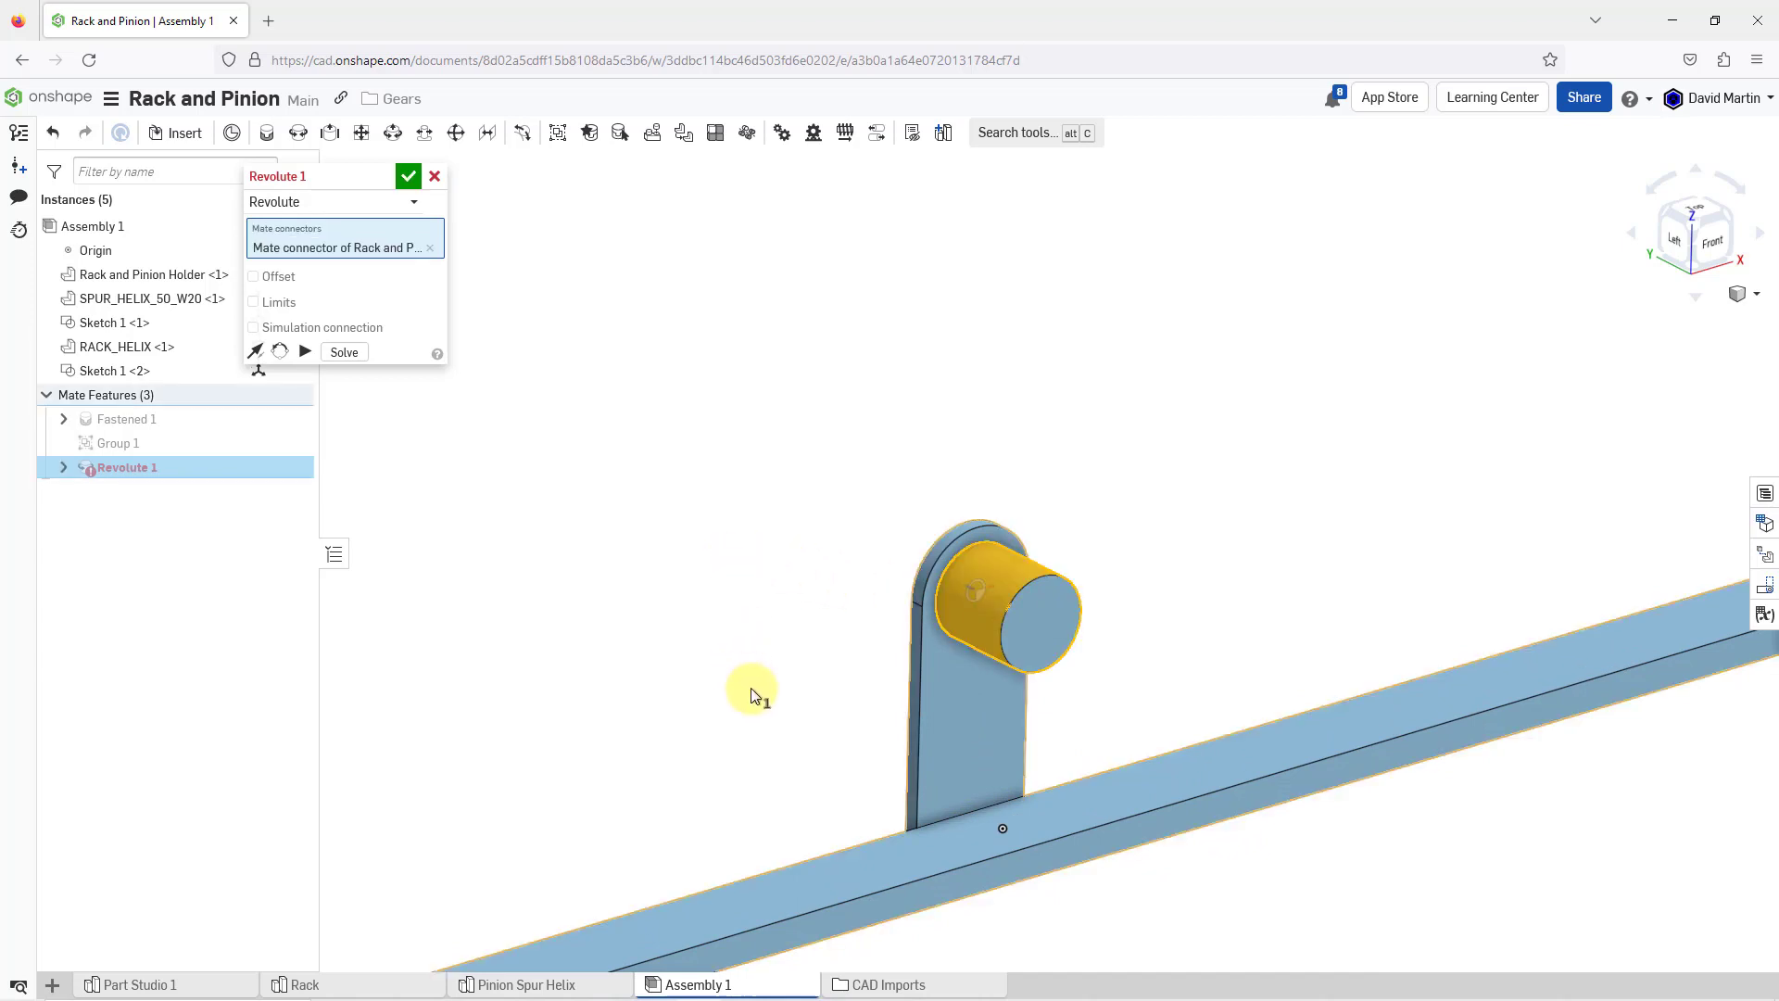
pyautogui.scroll(-10, 751, 688)
pyautogui.scroll(1, 728, 566)
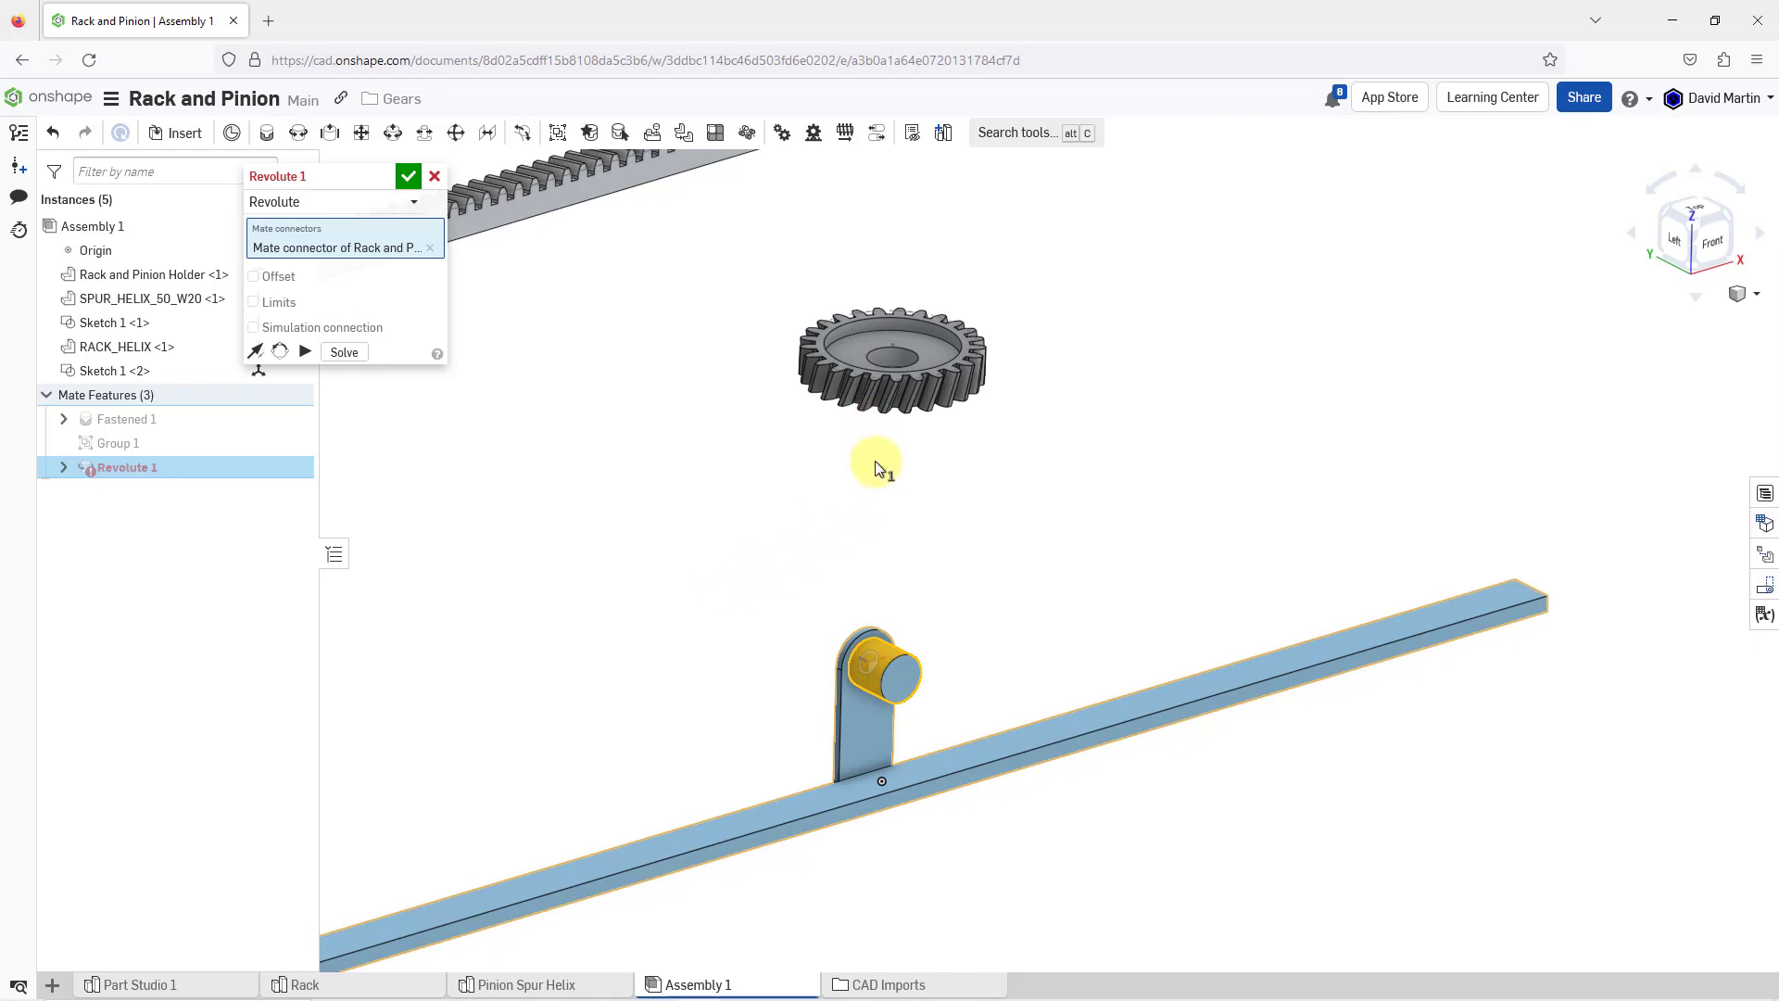
pyautogui.moveTo(906, 443); pyautogui.dragTo(914, 365, button='right')
pyautogui.scroll(5, 914, 365)
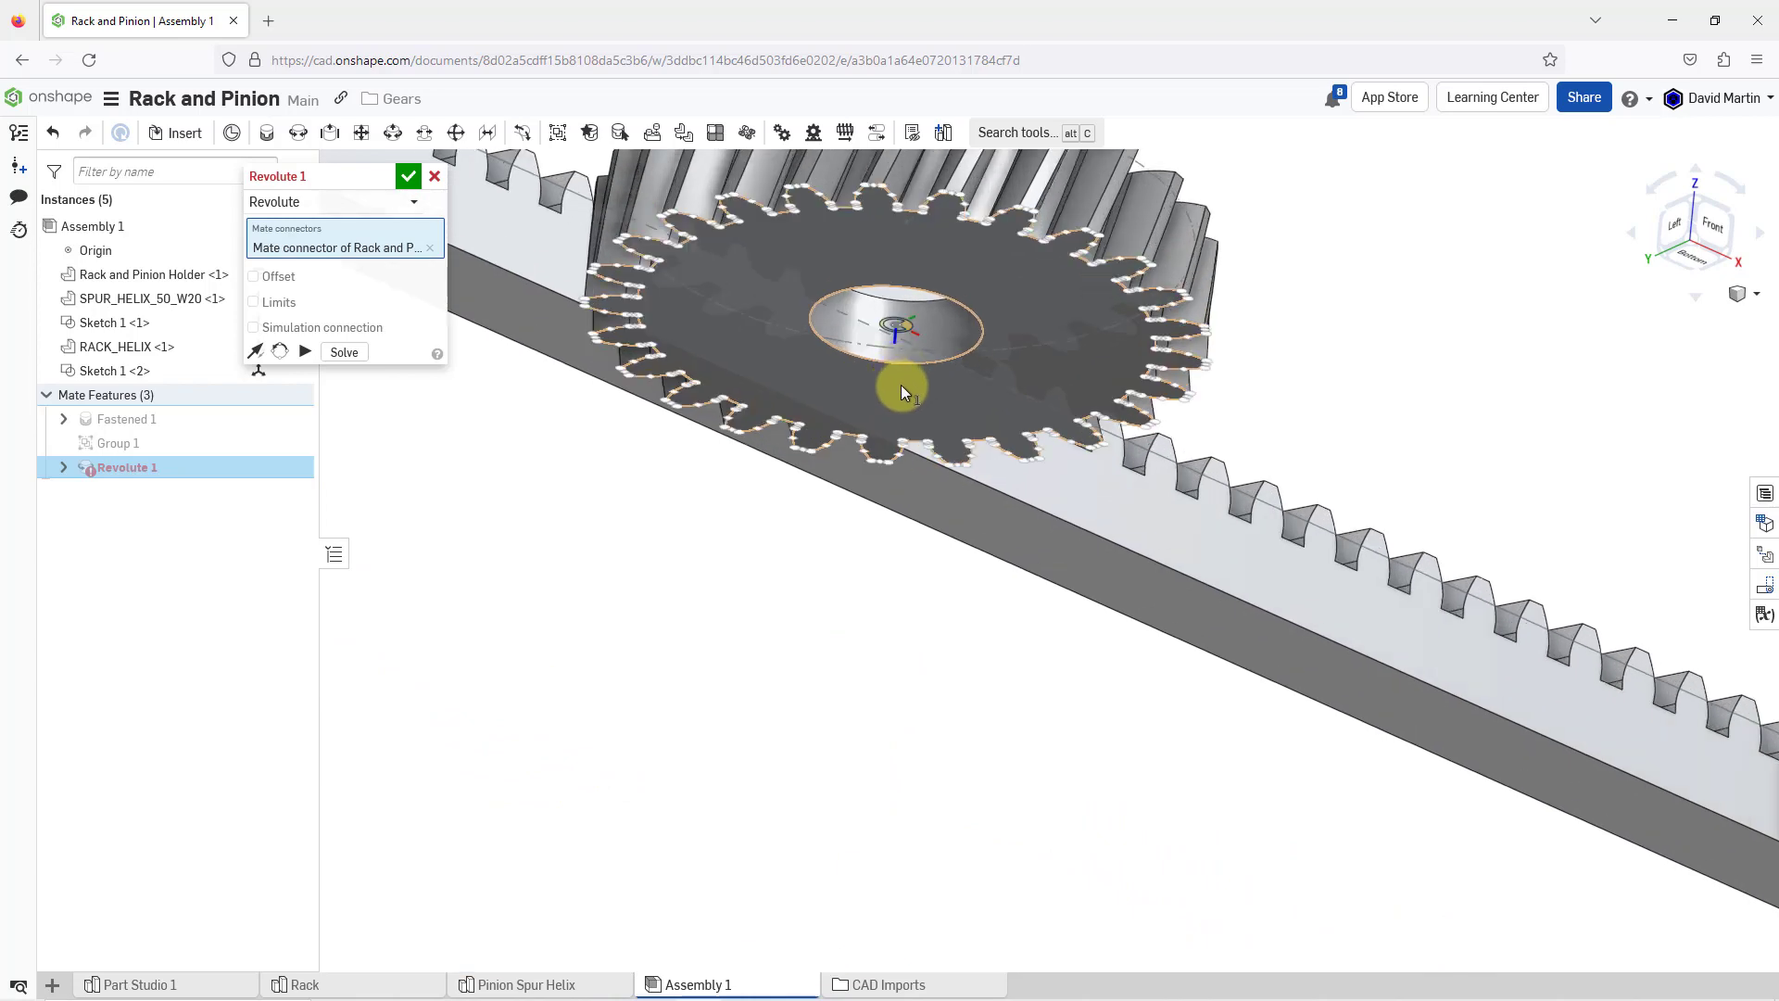
pyautogui.click(901, 325)
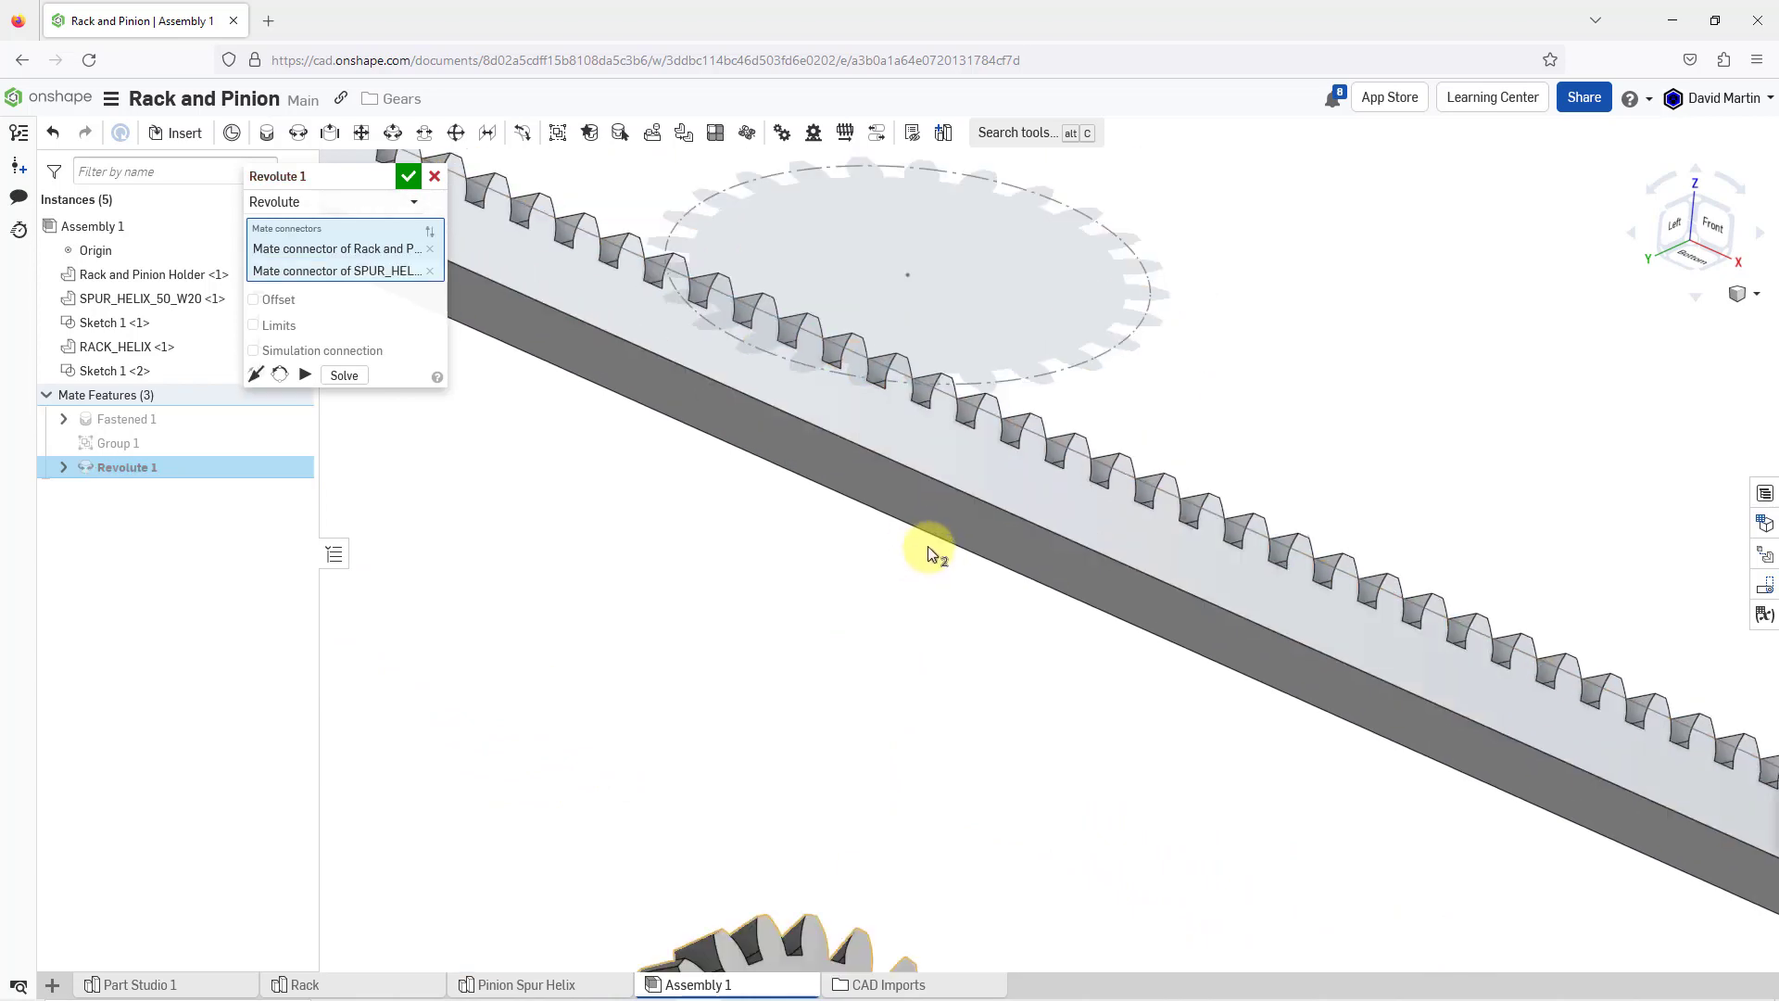
# - Give the Revolute mate a Z offset of 10 mm to shift the gear along the holder's shaft
pyautogui.scroll(-5, 927, 544)
pyautogui.moveTo(921, 658); pyautogui.dragTo(866, 963, button='right')
pyautogui.scroll(4, 882, 817)
pyautogui.moveTo(883, 817); pyautogui.dragTo(862, 766, button='right')
pyautogui.moveTo(961, 838); pyautogui.dragTo(893, 760, button='right')
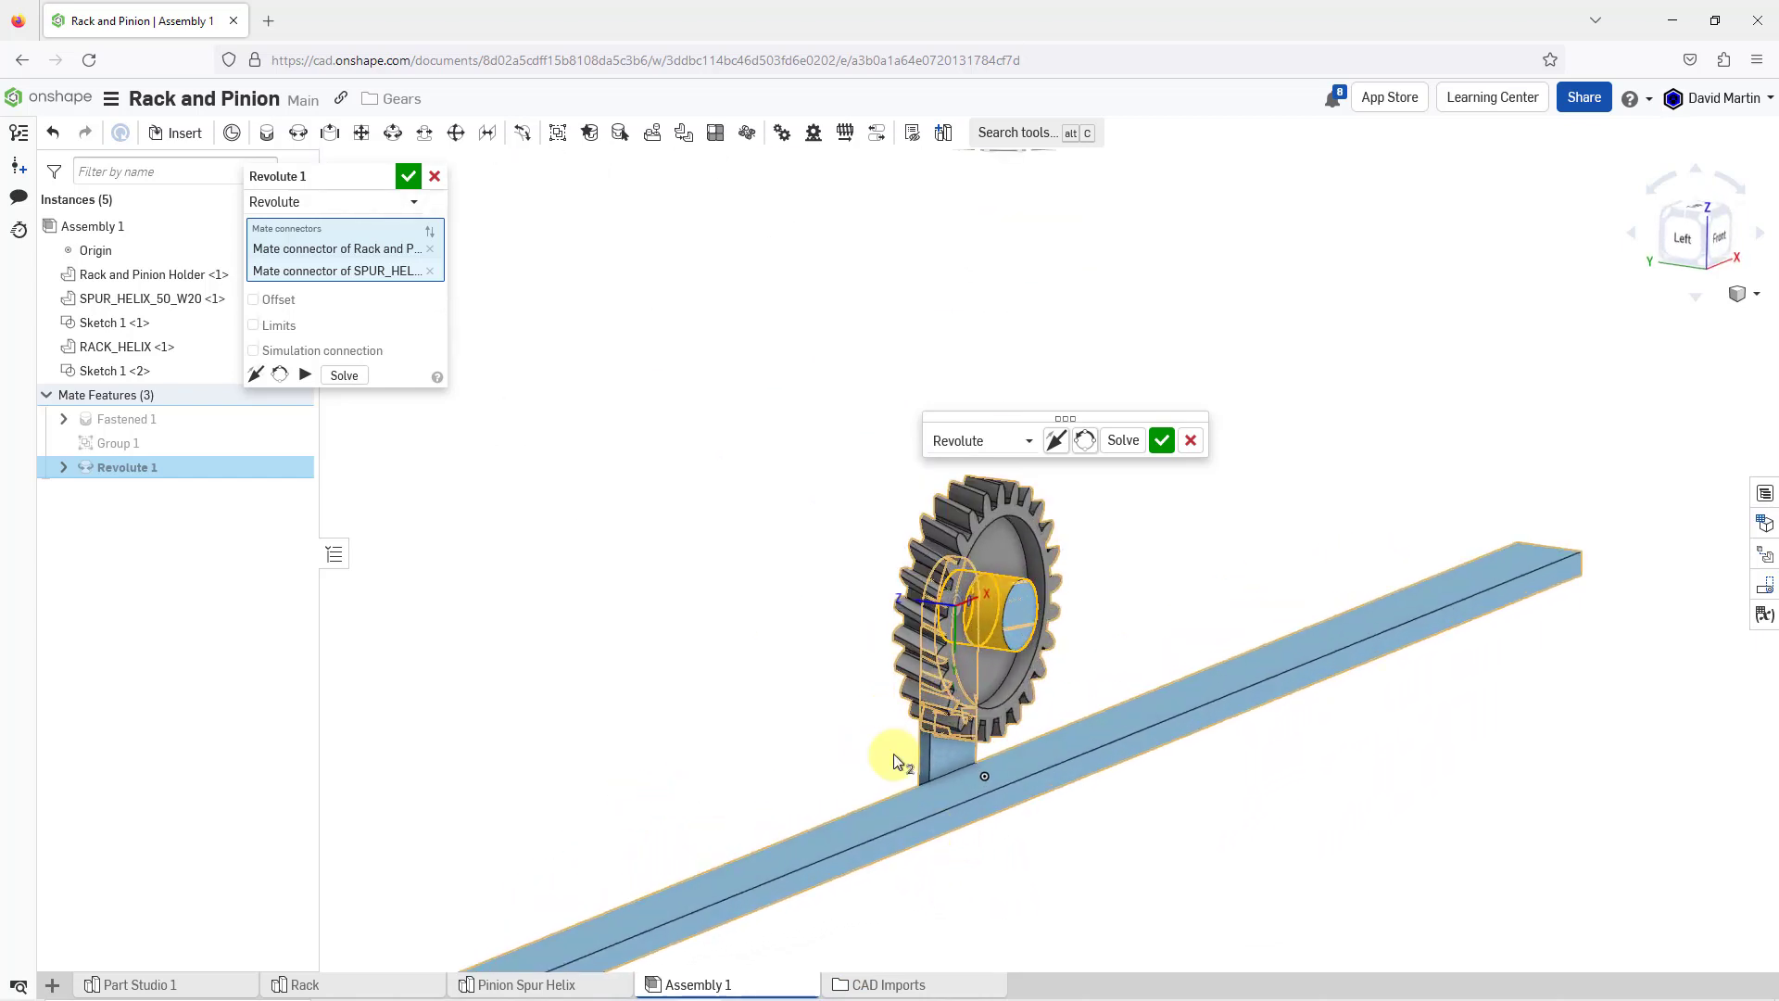
pyautogui.click(253, 300)
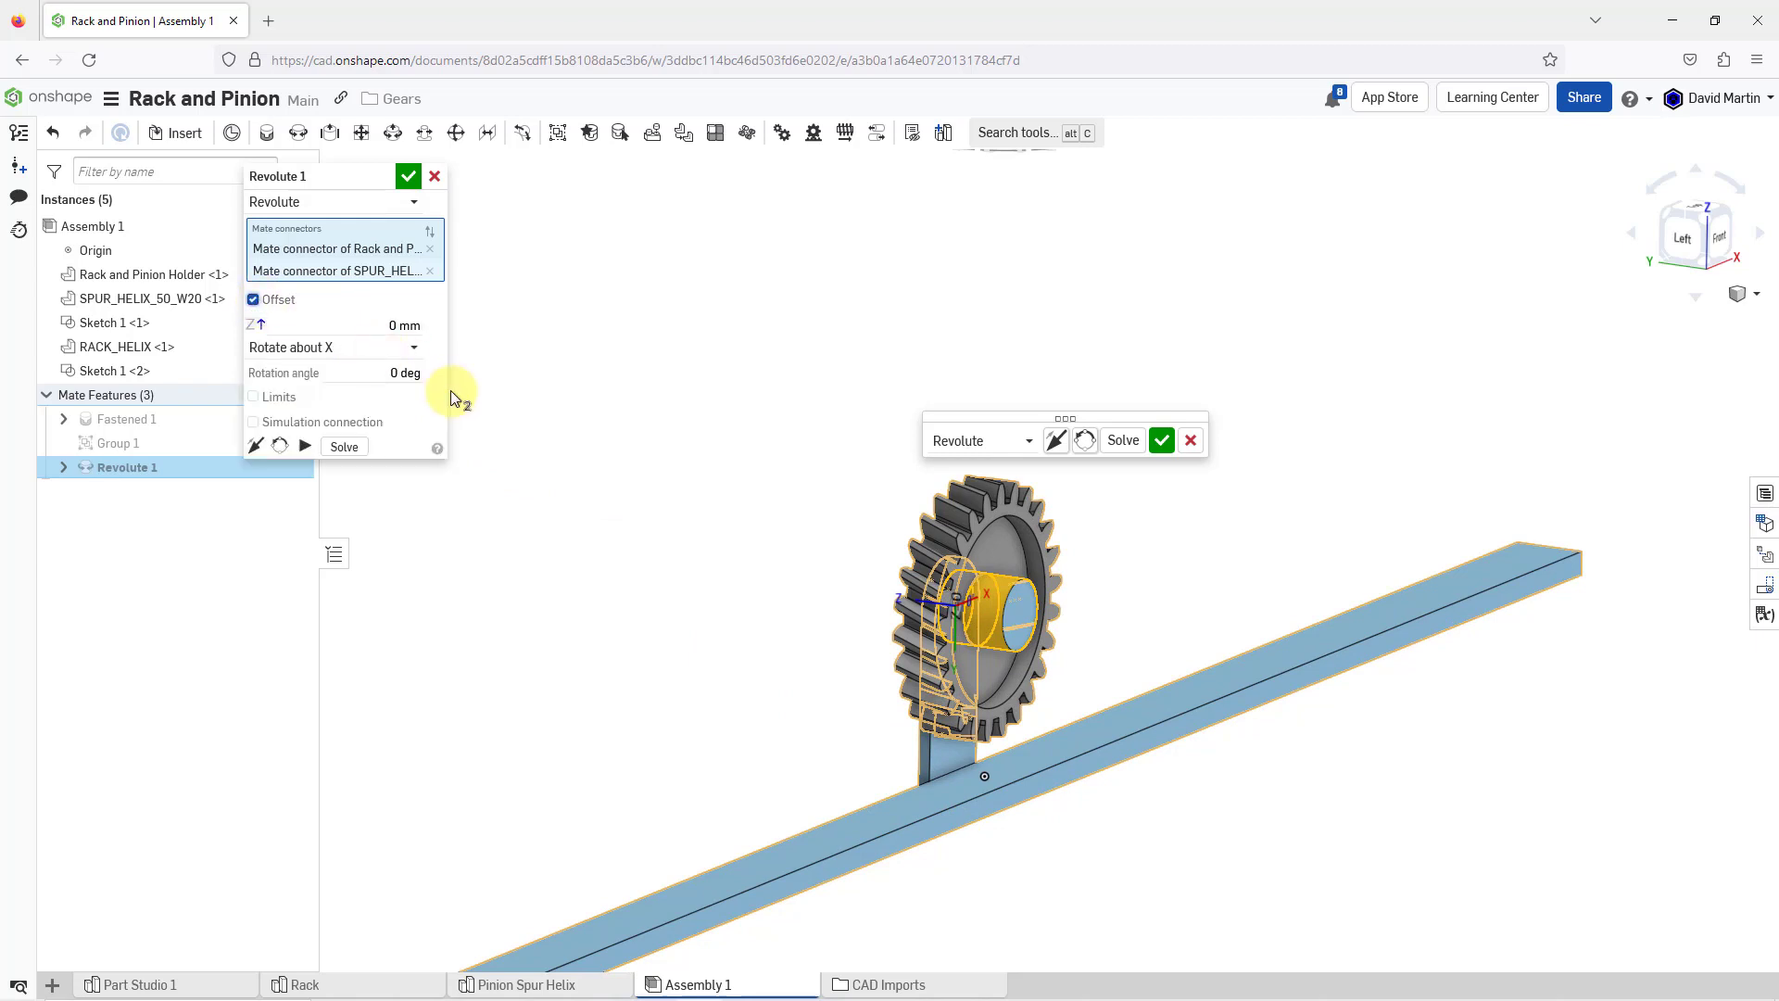
pyautogui.click(368, 330)
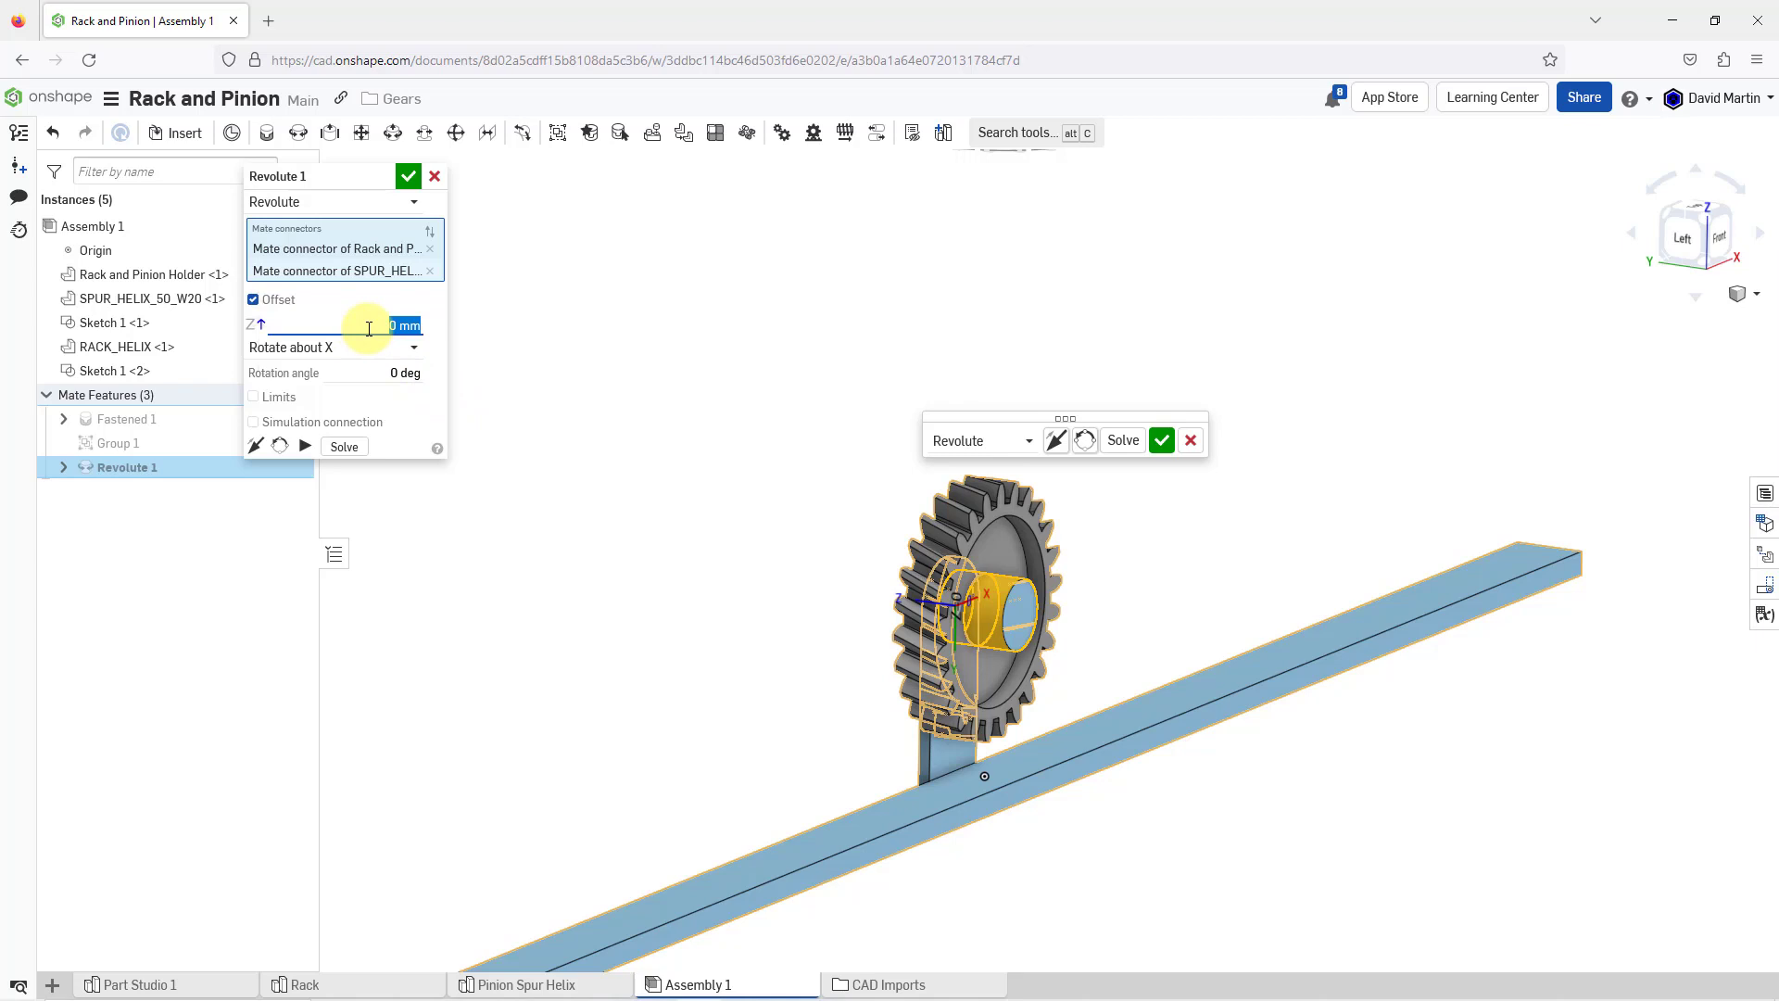
pyautogui.write('10')
pyautogui.press('Return')
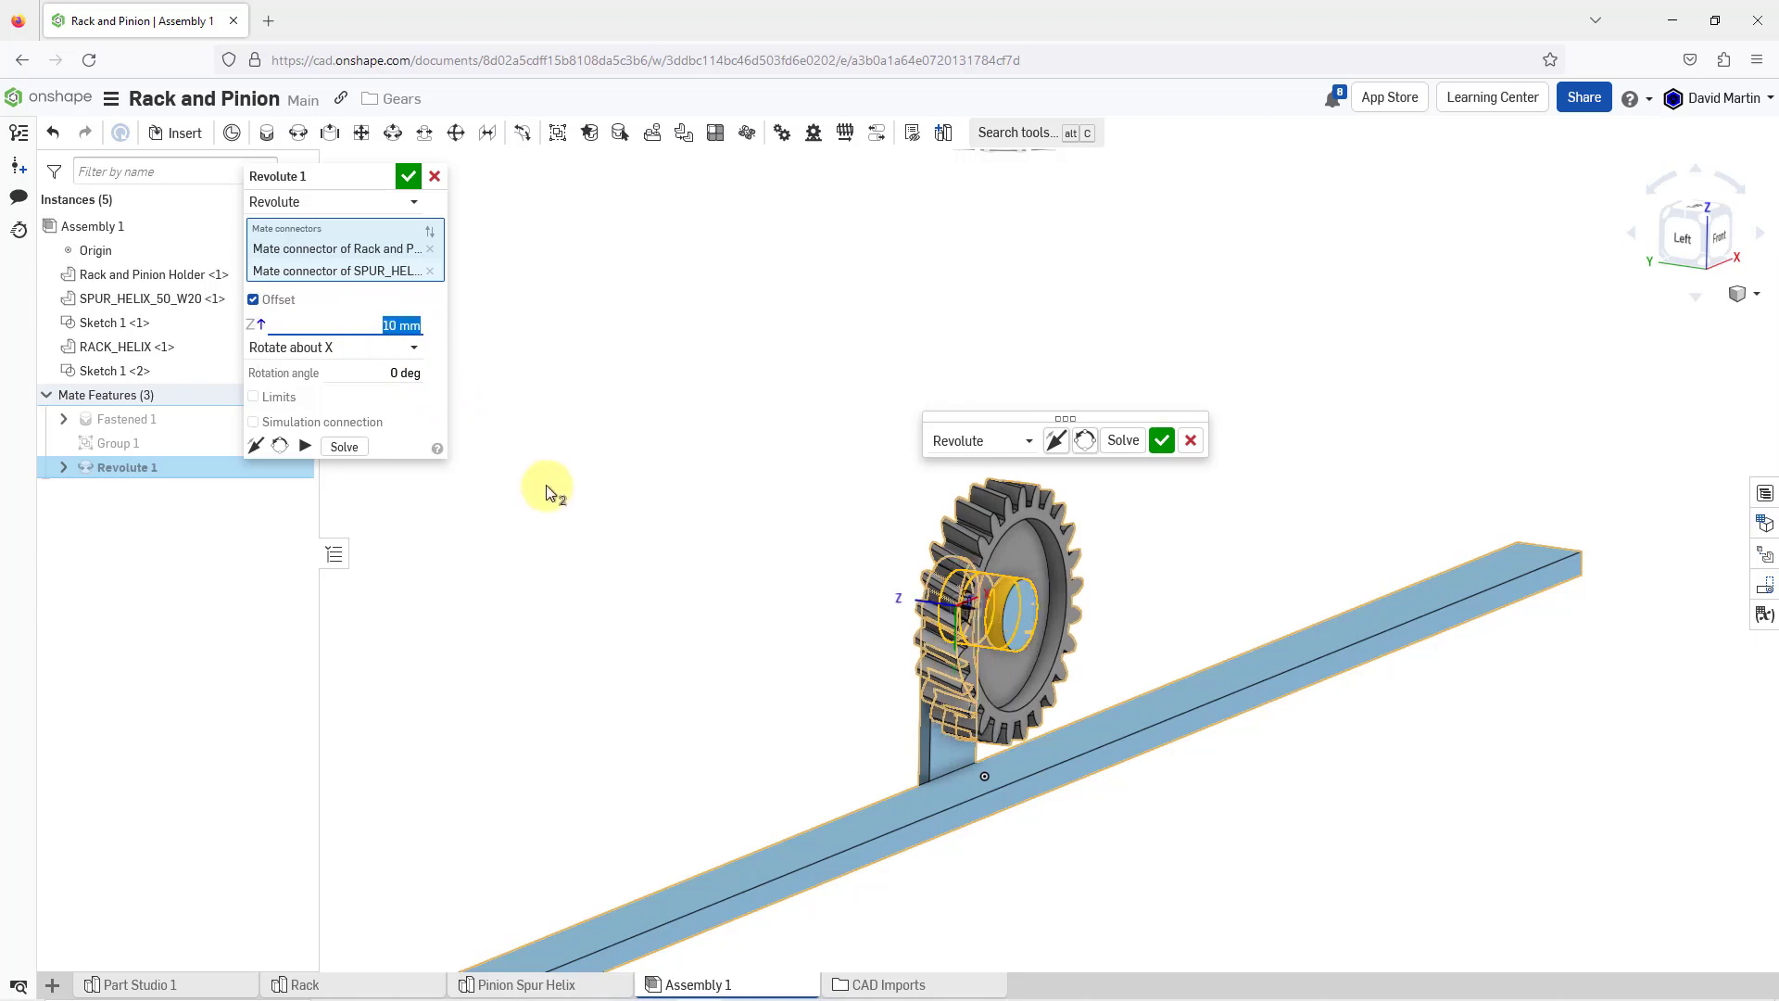
# - Set the Z offset of the gear's Revolute mate to 5 mm and accept the mate
pyautogui.hotkey('shift', '3')
pyautogui.hotkey('shift', '7')
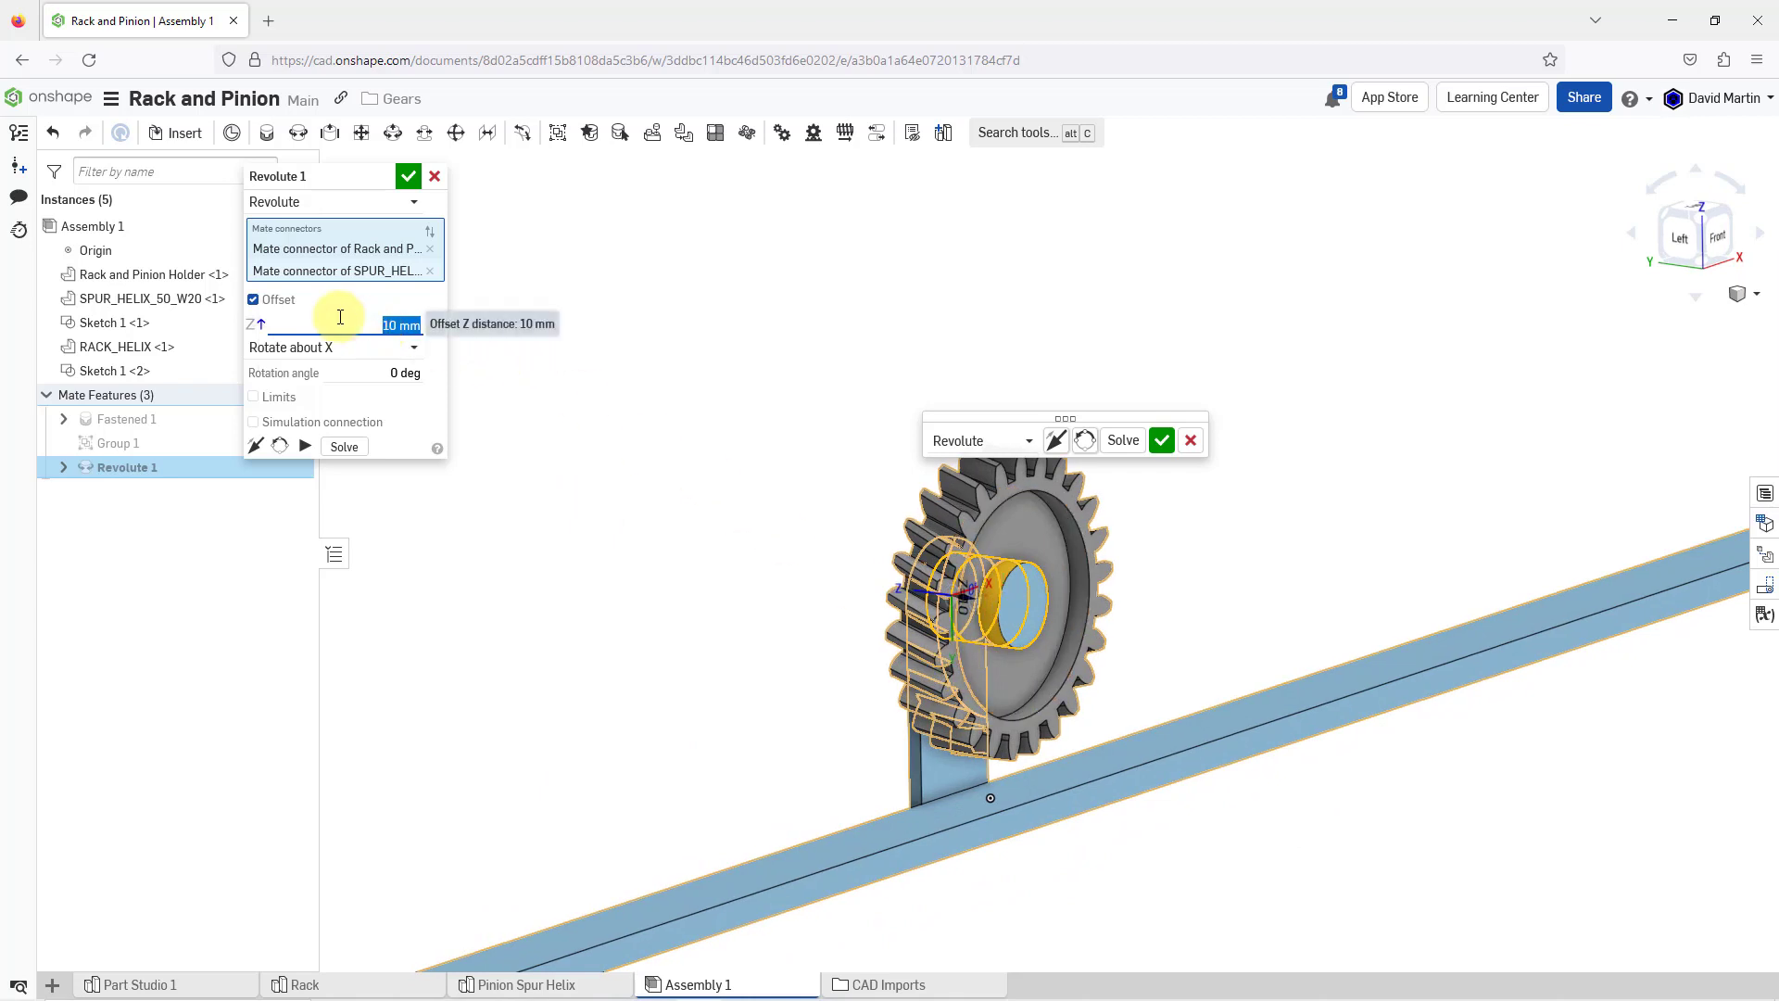
pyautogui.write('5')
pyautogui.press('Return')
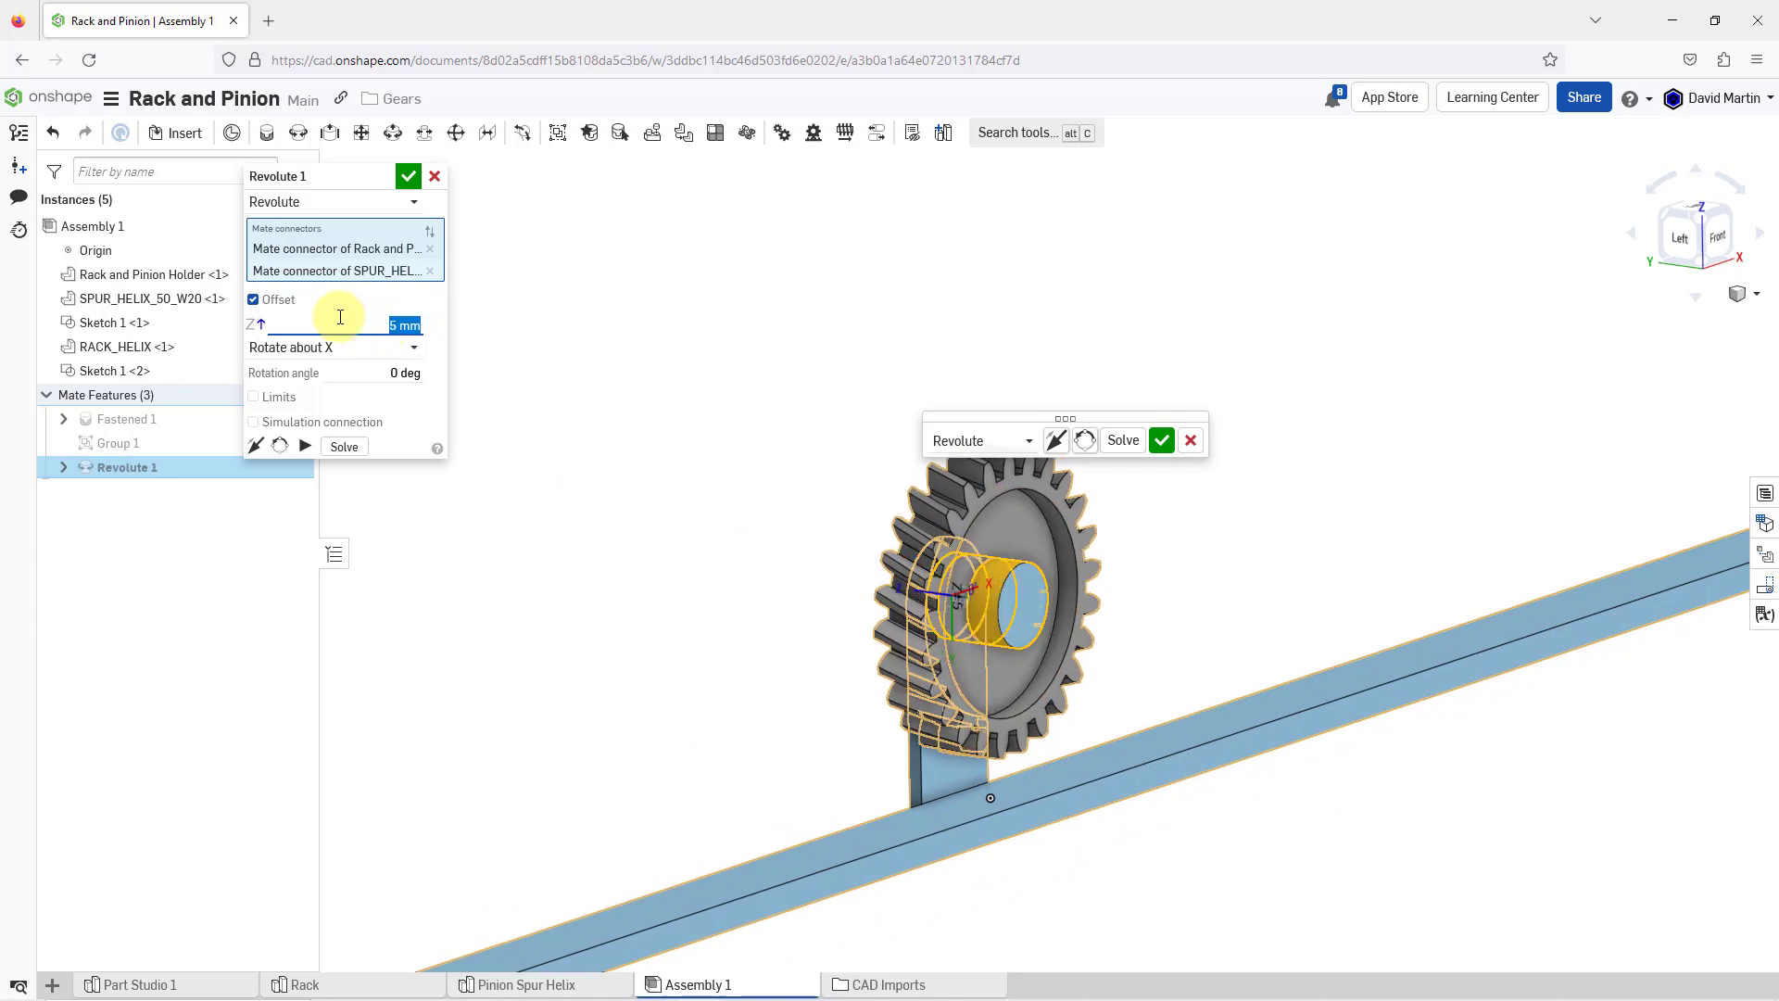
pyautogui.click(409, 176)
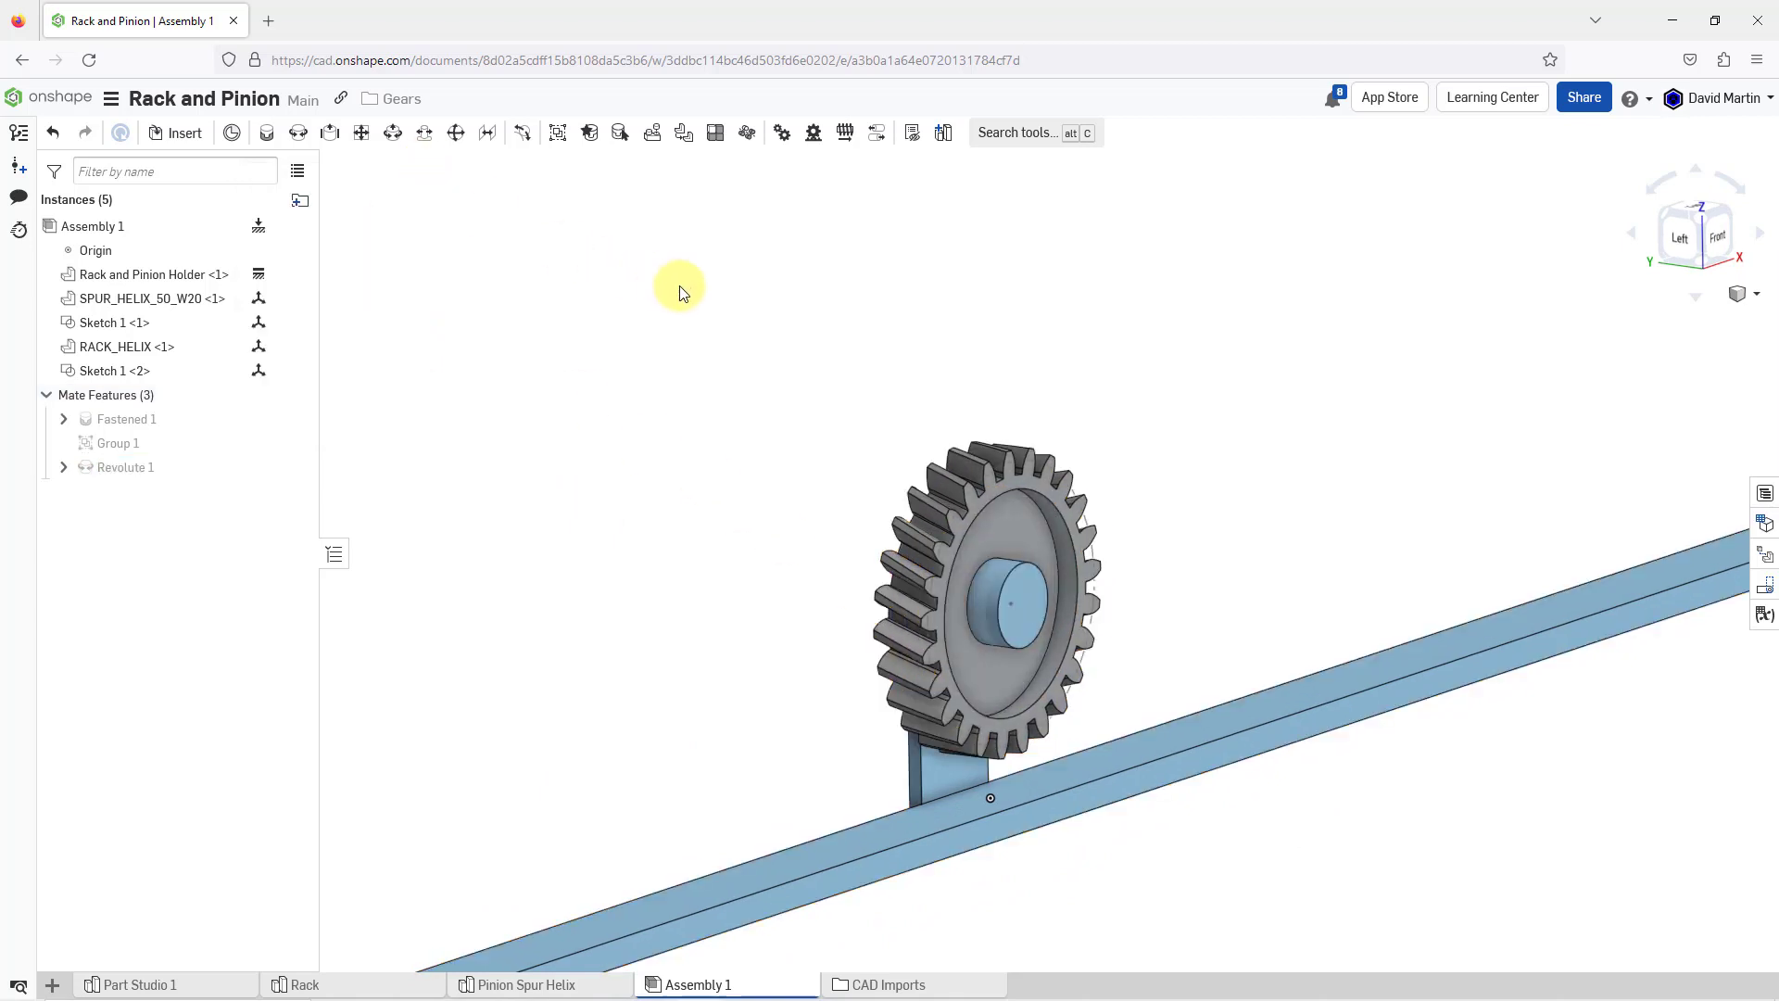
# - Create a Slider mate between the bottom edge midpoint of the rack's end face and the top edge midpoint of the holder base's end face
pyautogui.scroll(-2, 1190, 383)
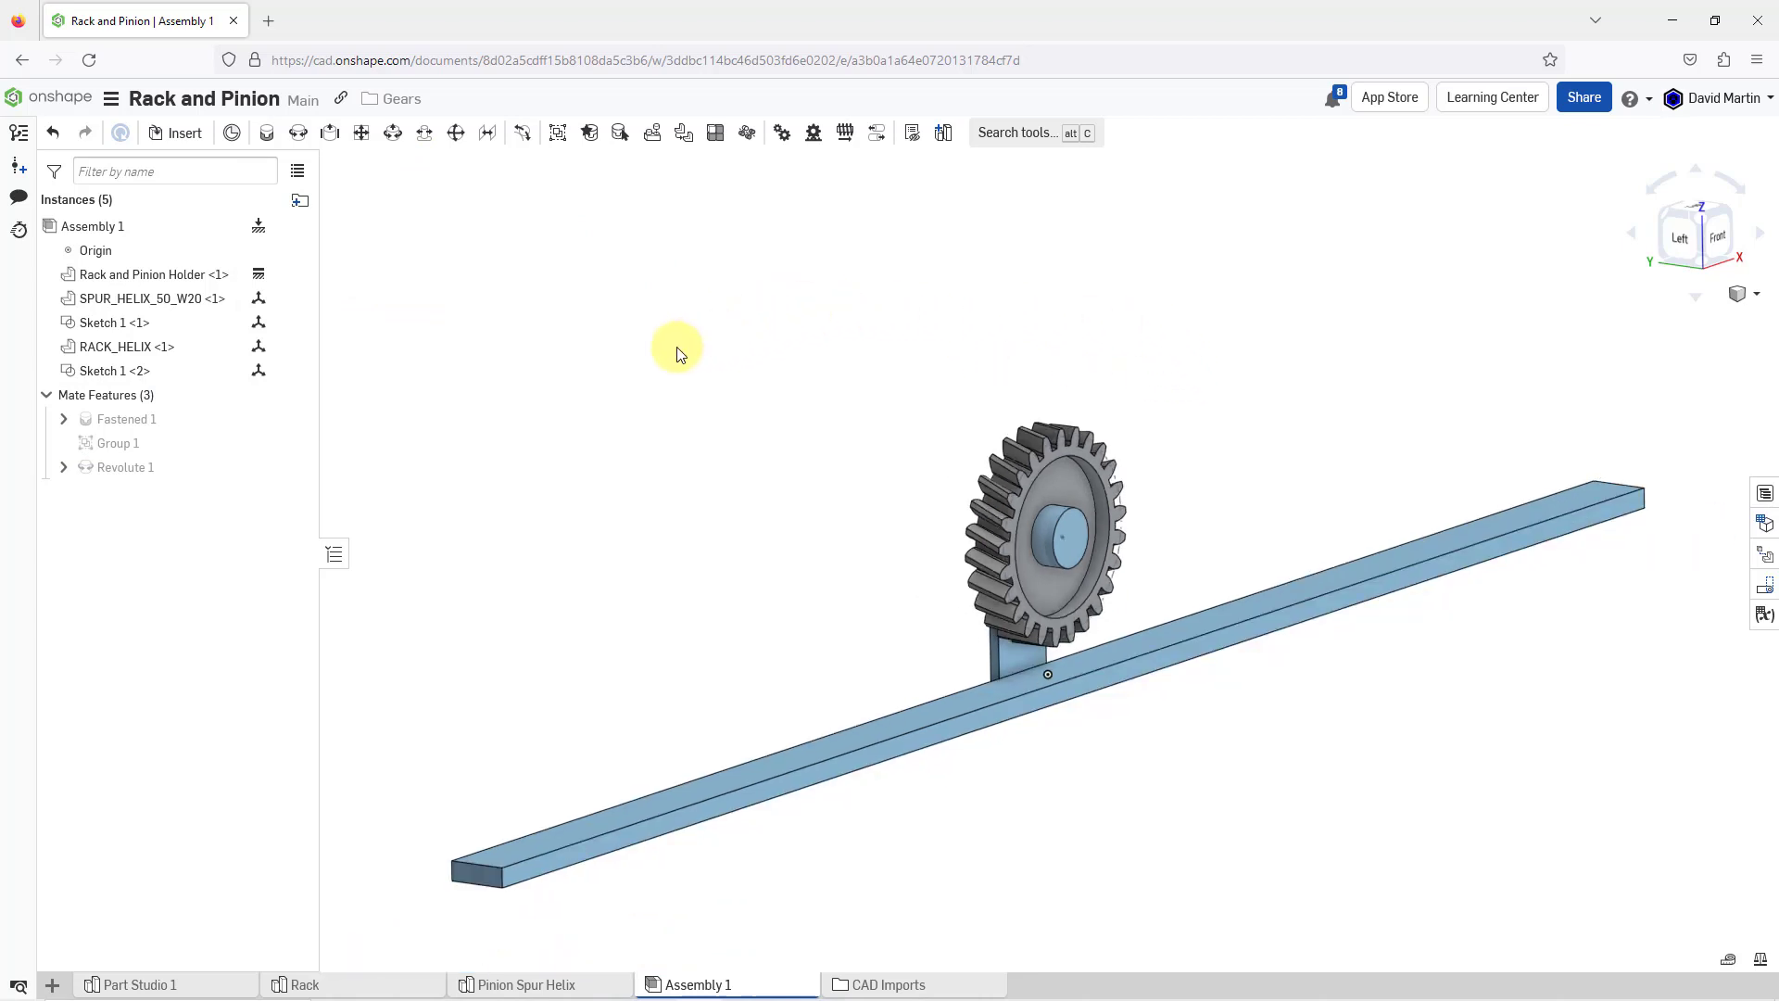
pyautogui.scroll(-3, 734, 476)
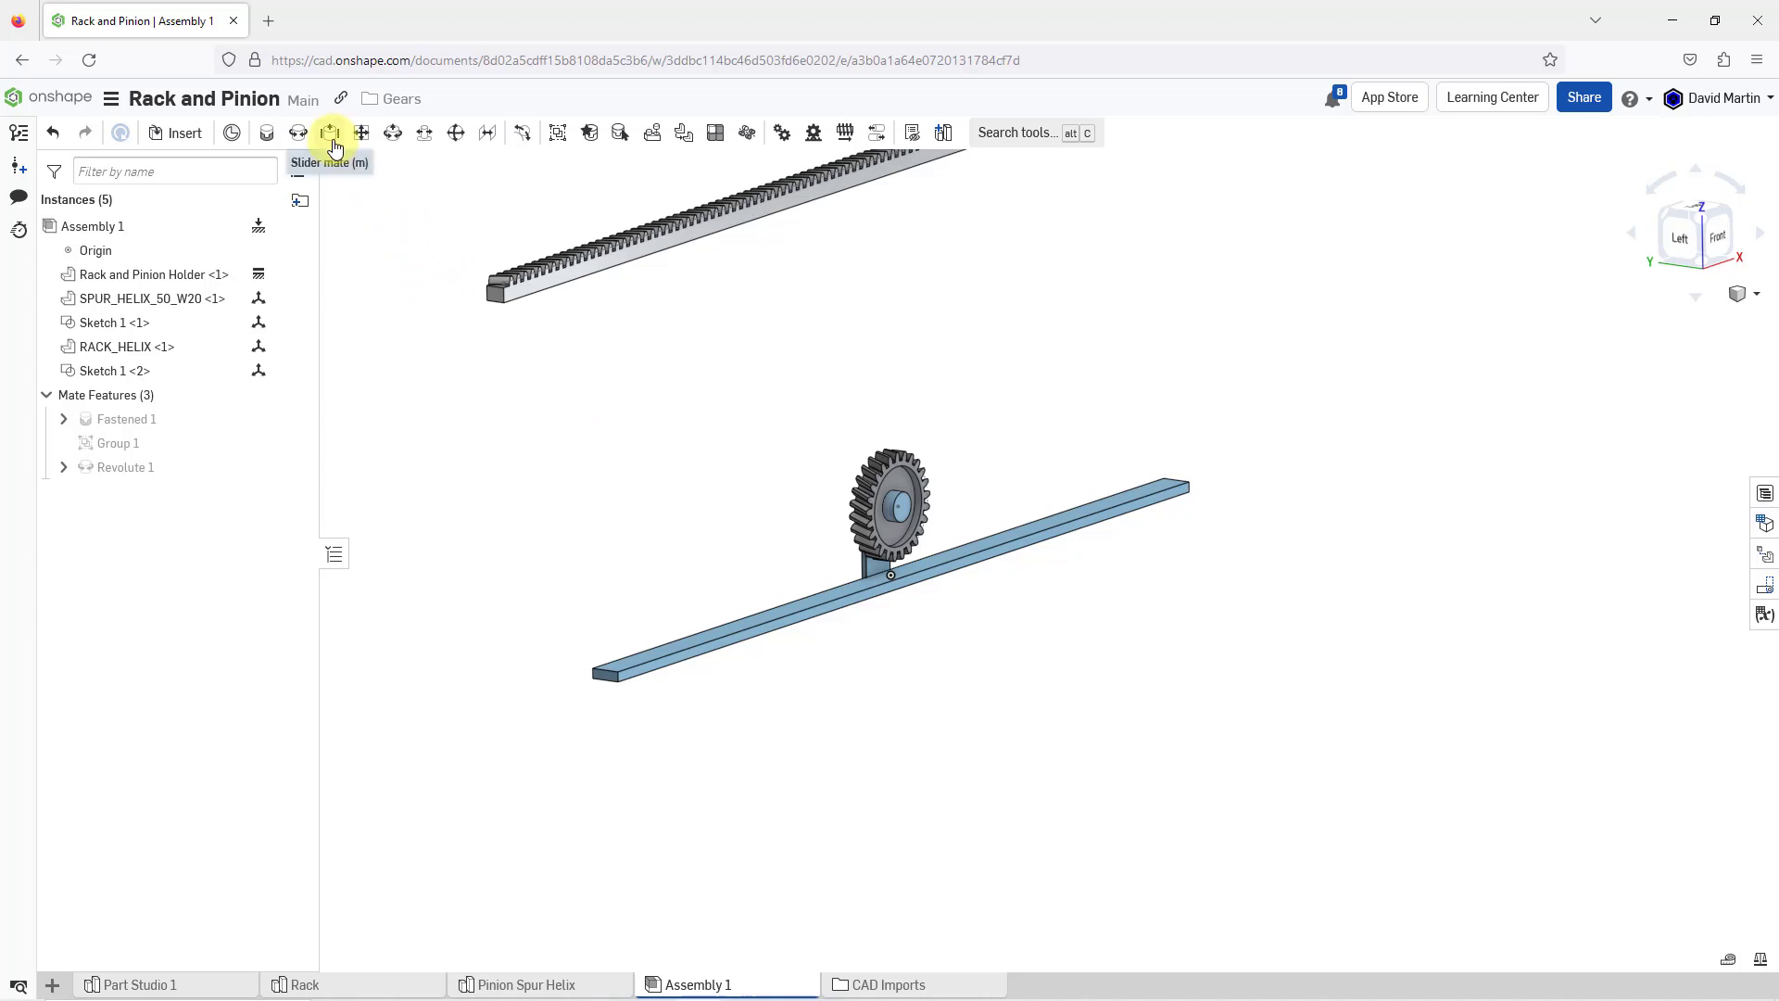
pyautogui.press('s')
pyautogui.scroll(10, 482, 283)
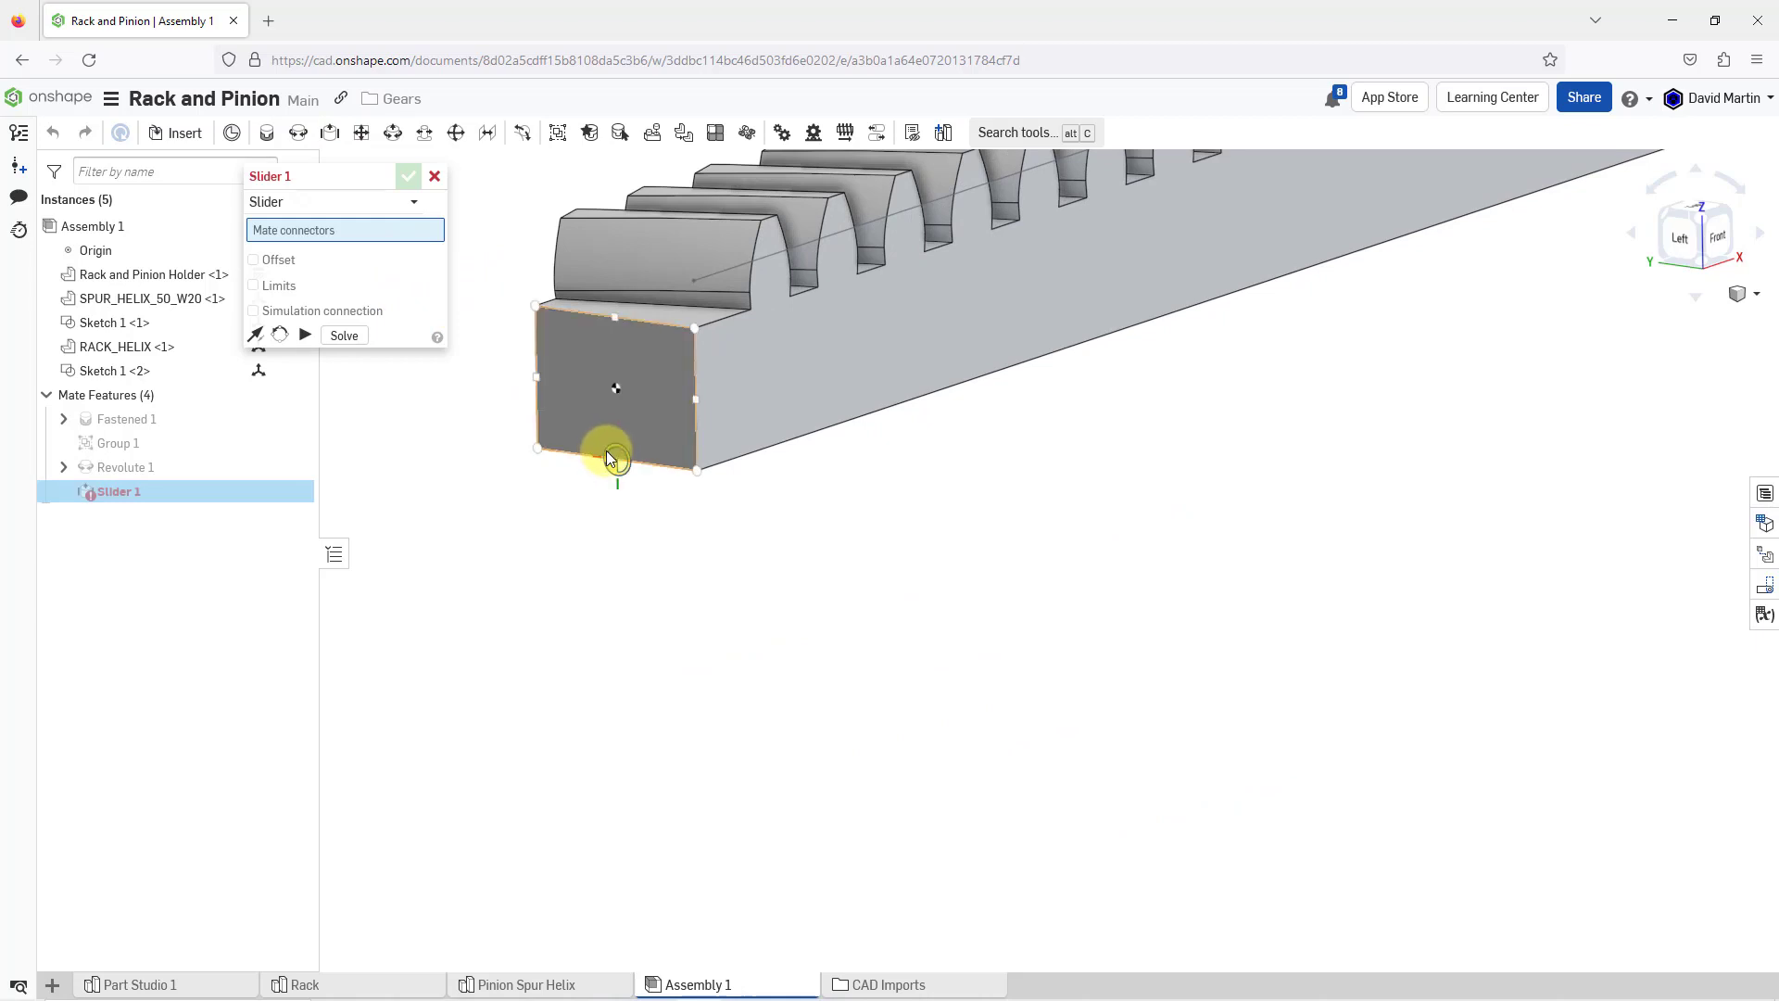
pyautogui.click(606, 451)
pyautogui.scroll(-5, 849, 431)
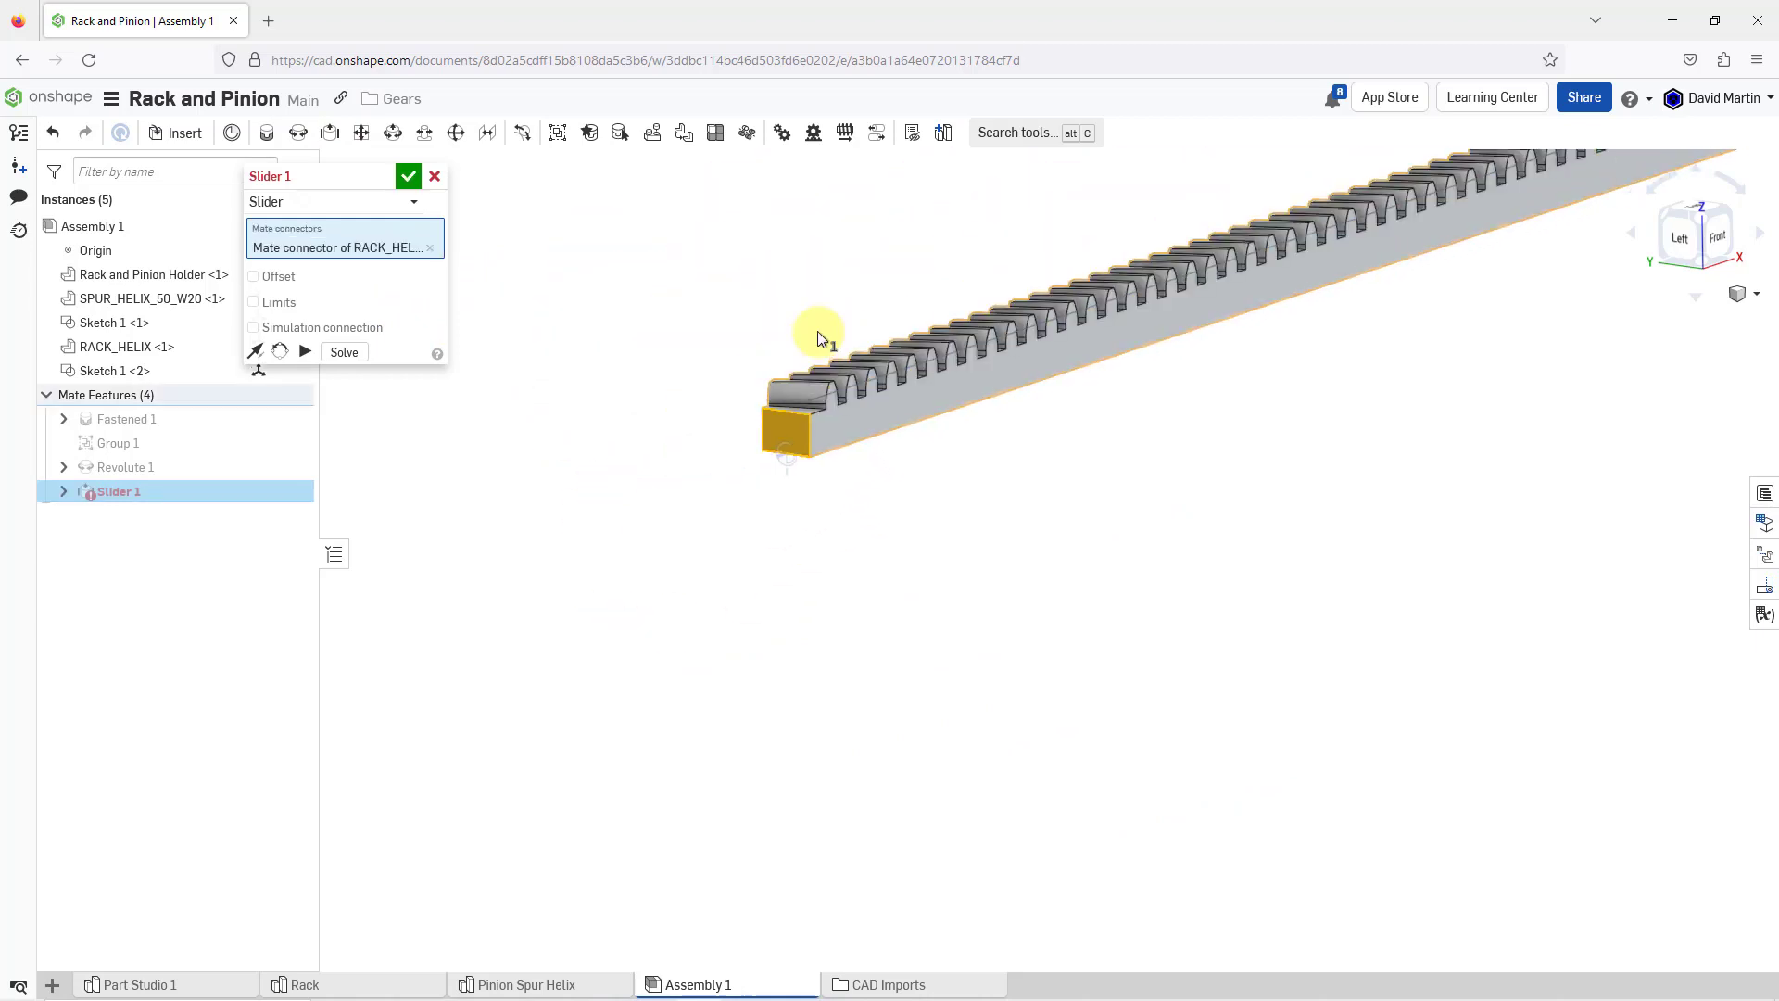
pyautogui.scroll(-3, 817, 331)
pyautogui.scroll(6, 926, 747)
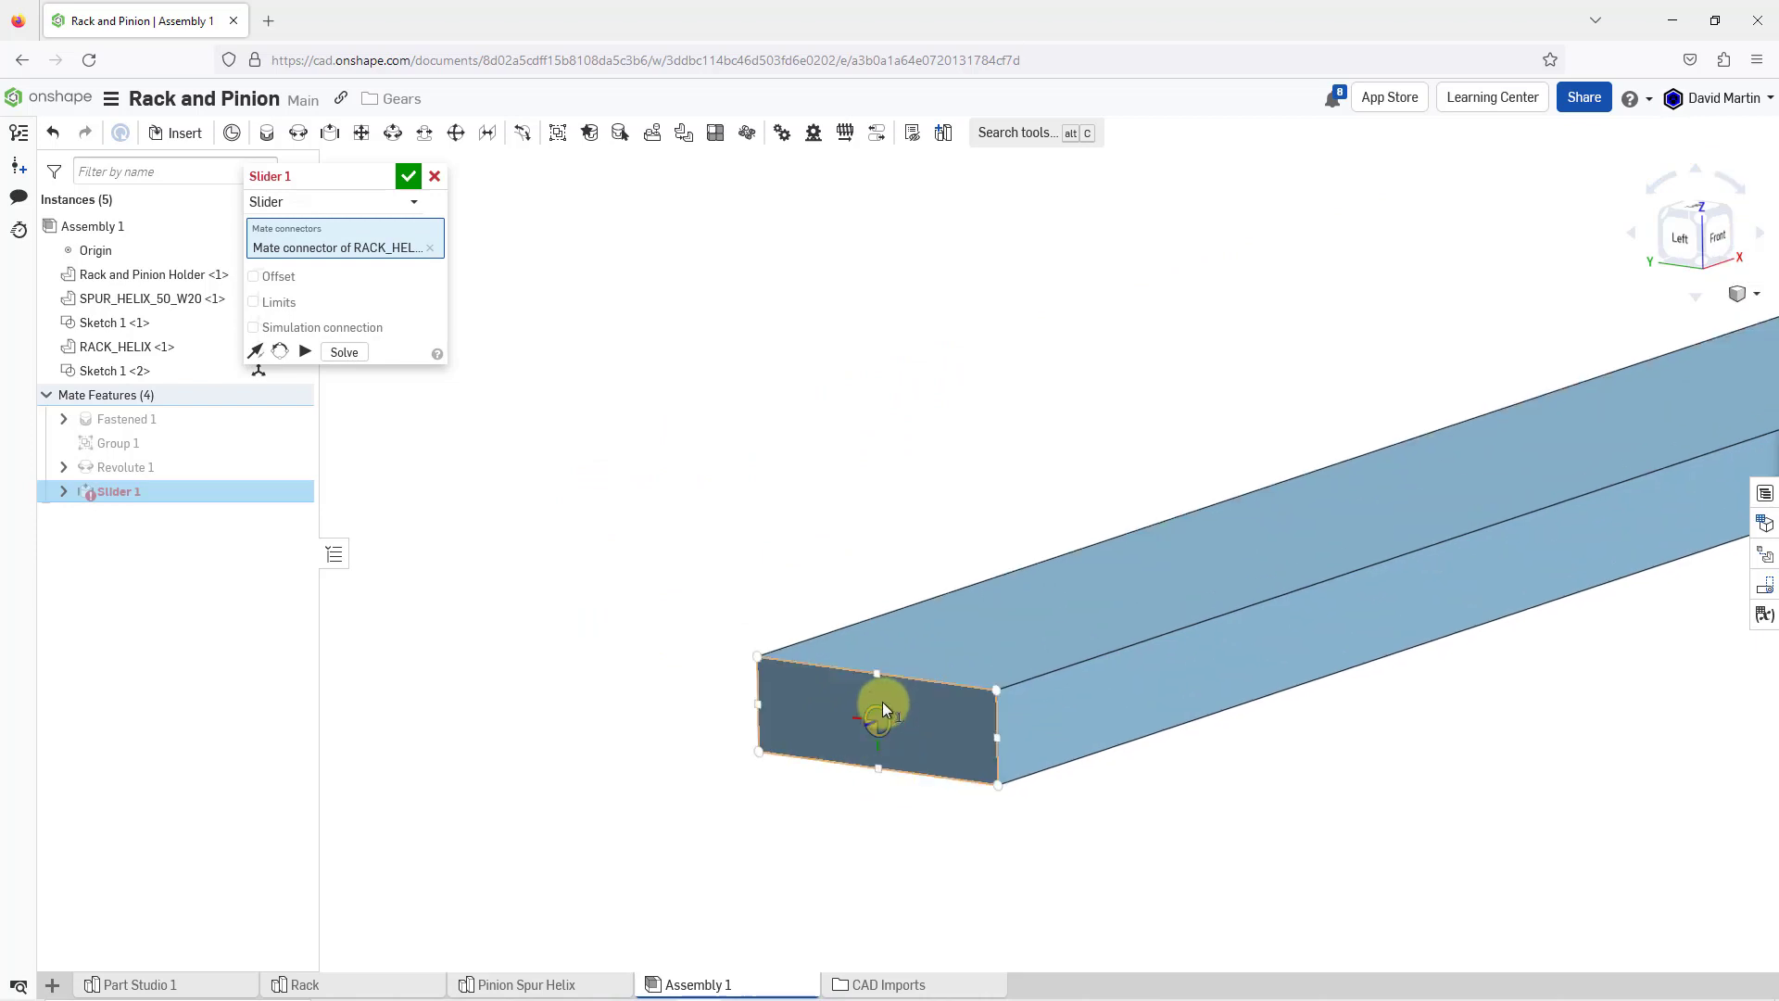
pyautogui.click(886, 682)
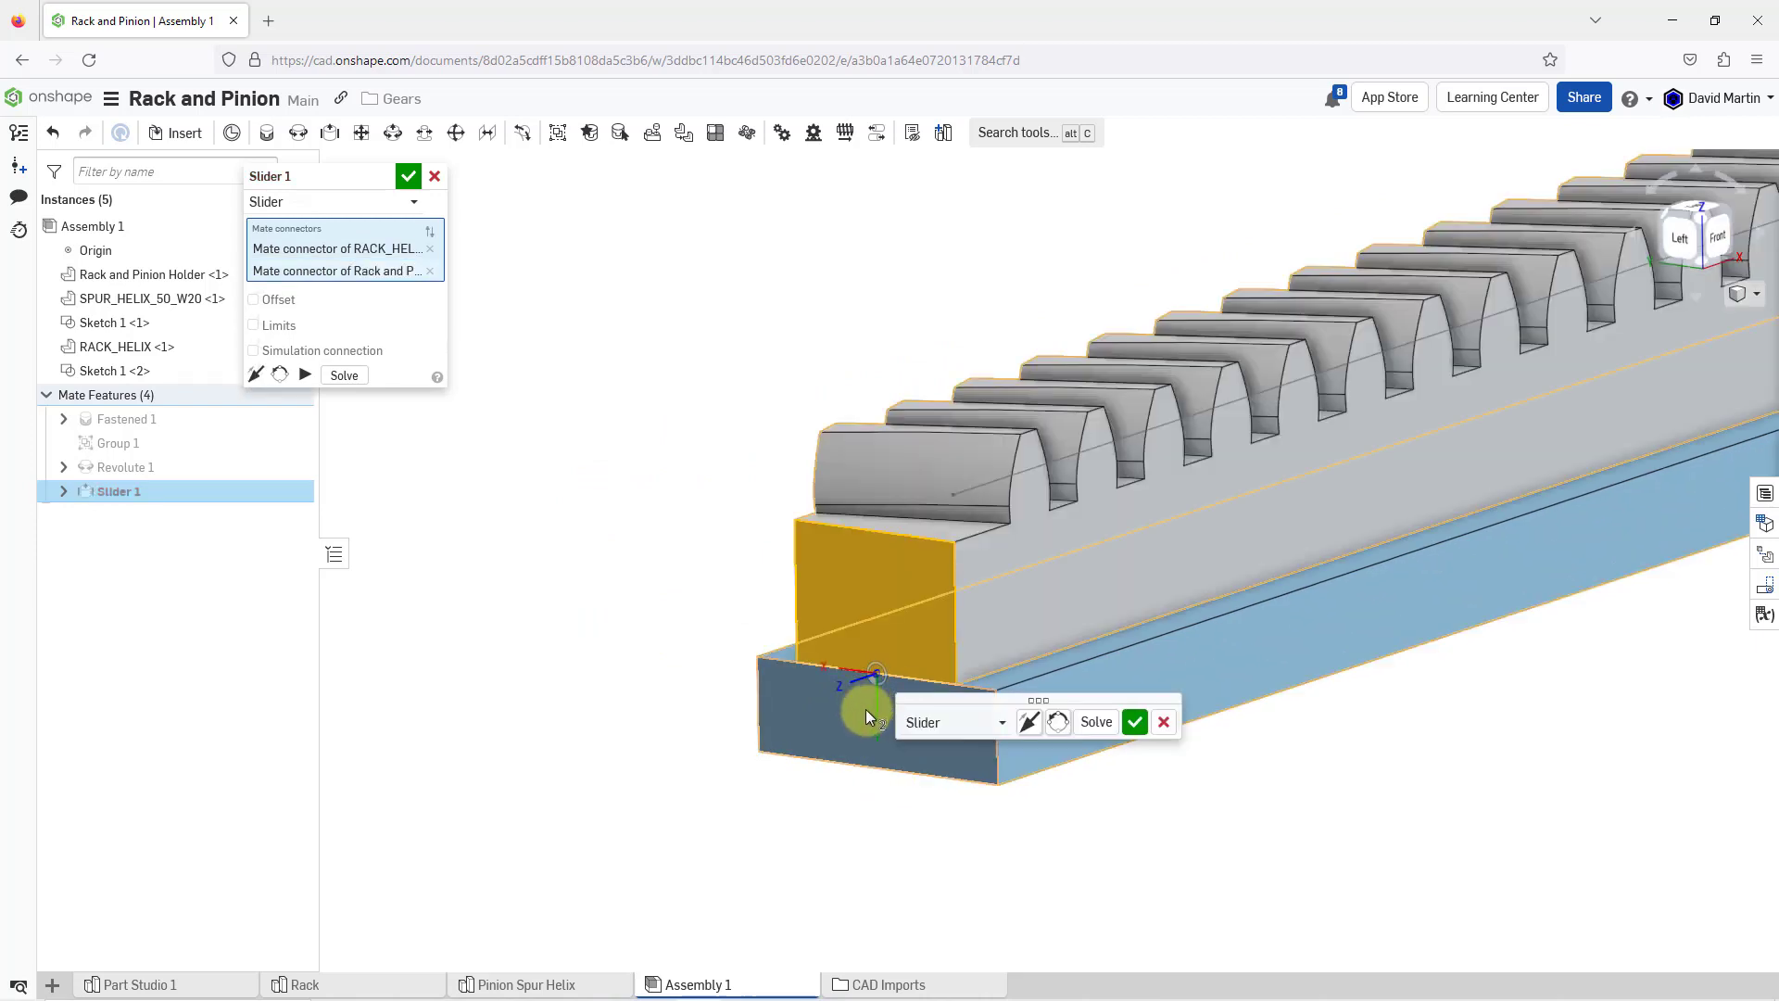
pyautogui.scroll(-2, 793, 658)
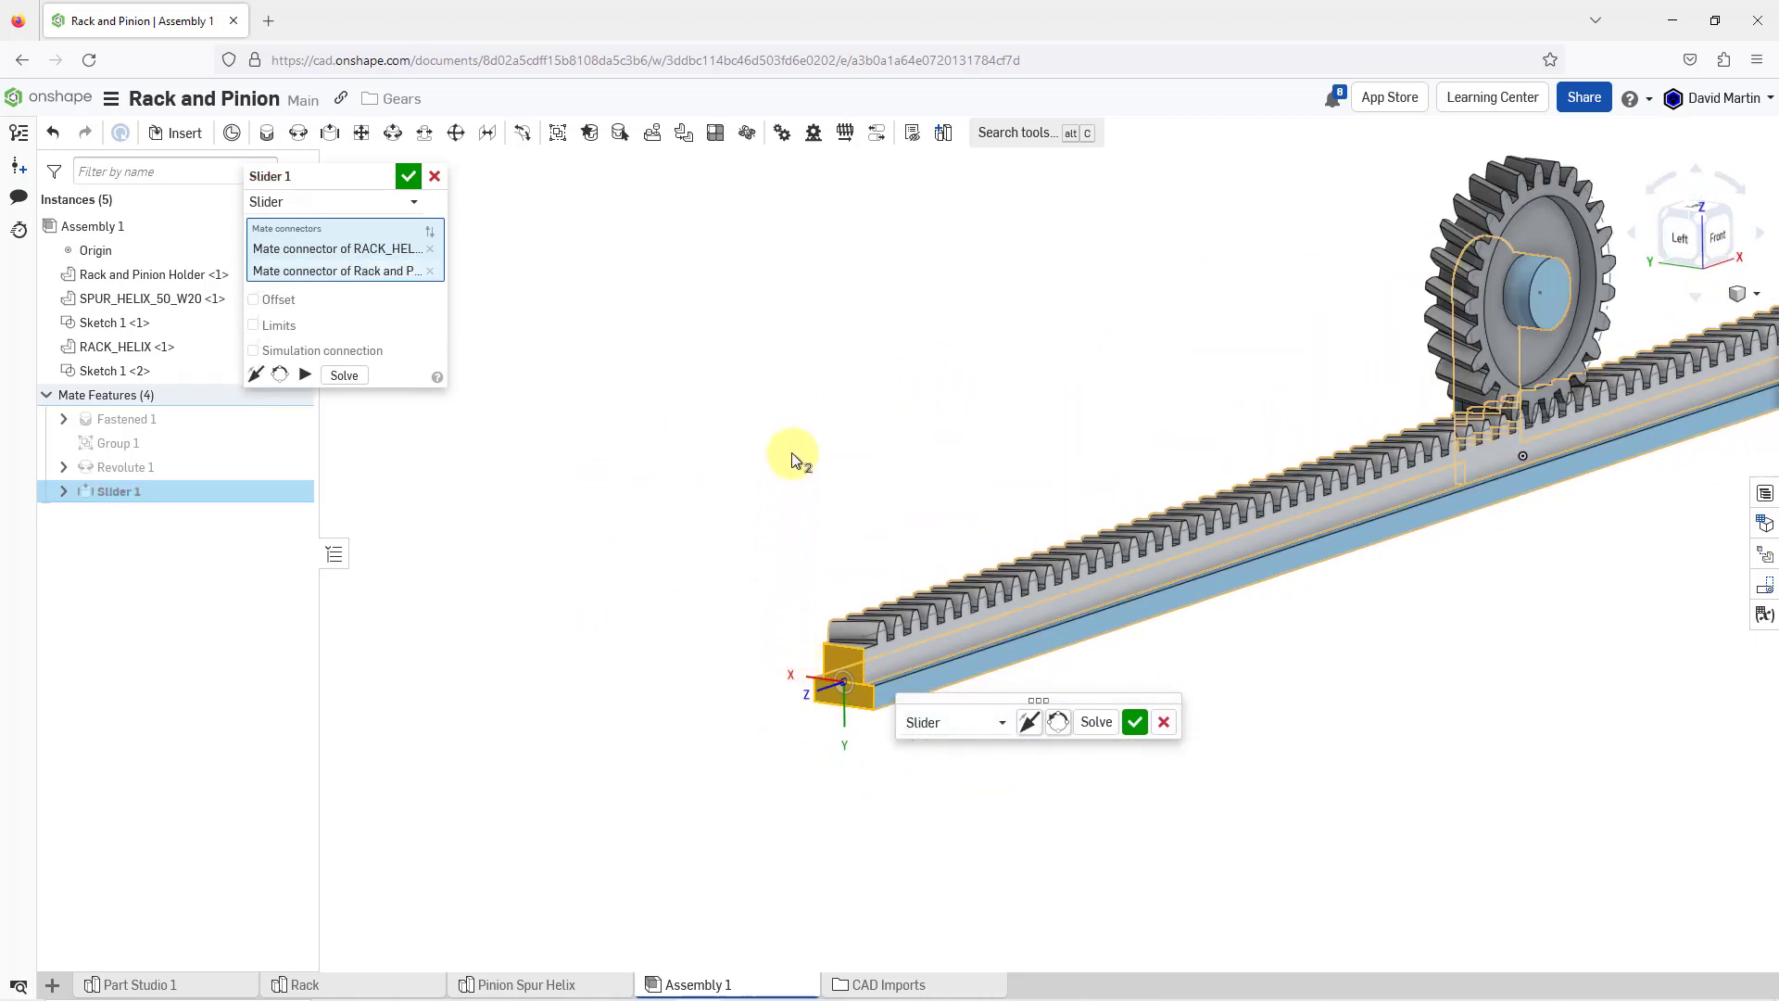
pyautogui.click(408, 178)
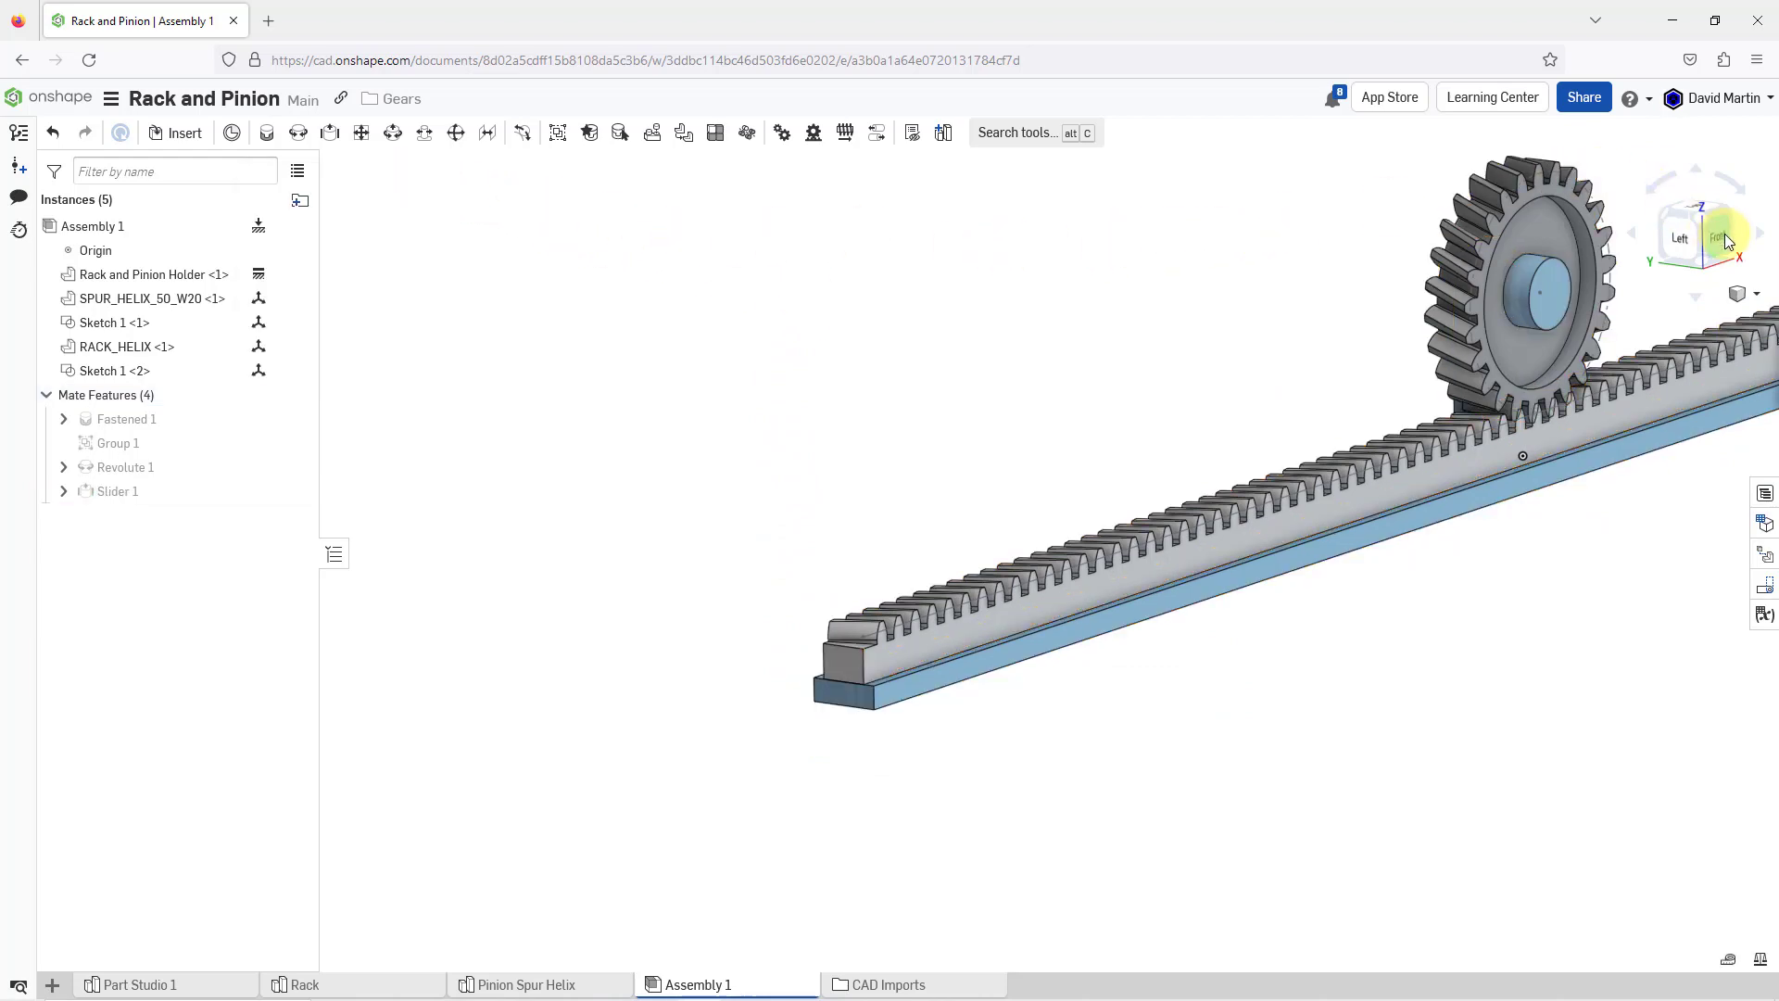
# - Examine from the front how the gear teeth engage with the rack teeth
pyautogui.click(1722, 236)
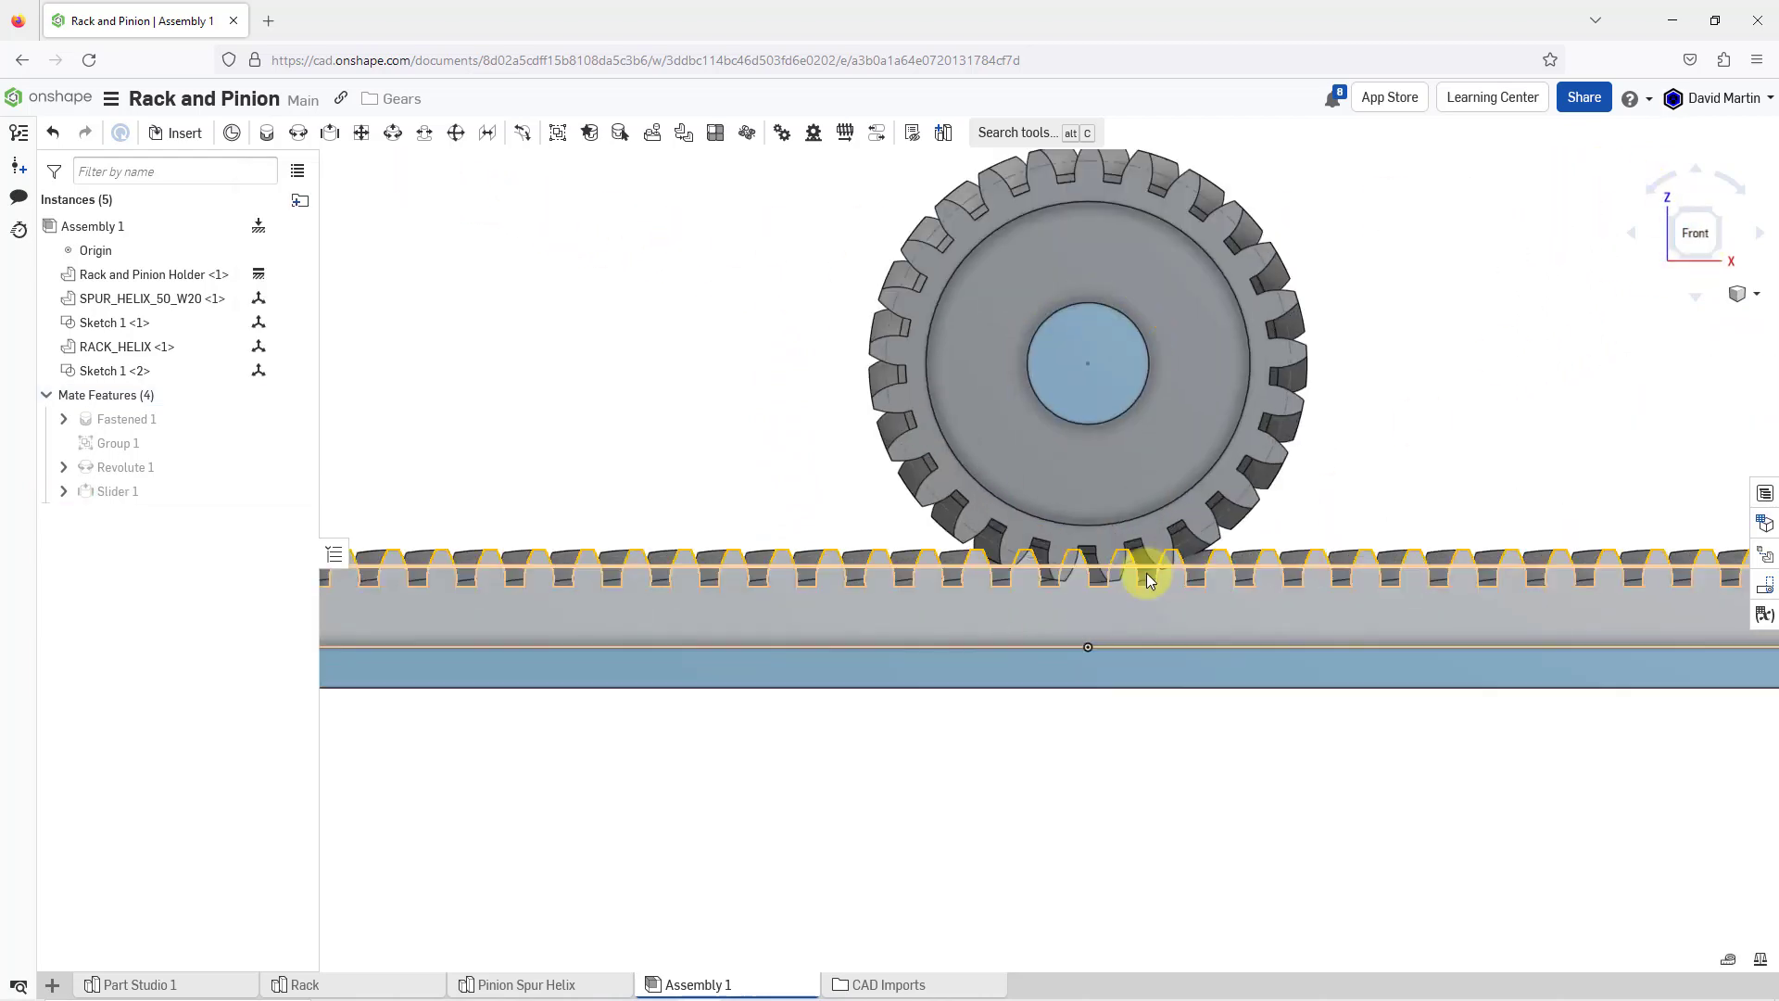
pyautogui.scroll(3, 1432, 421)
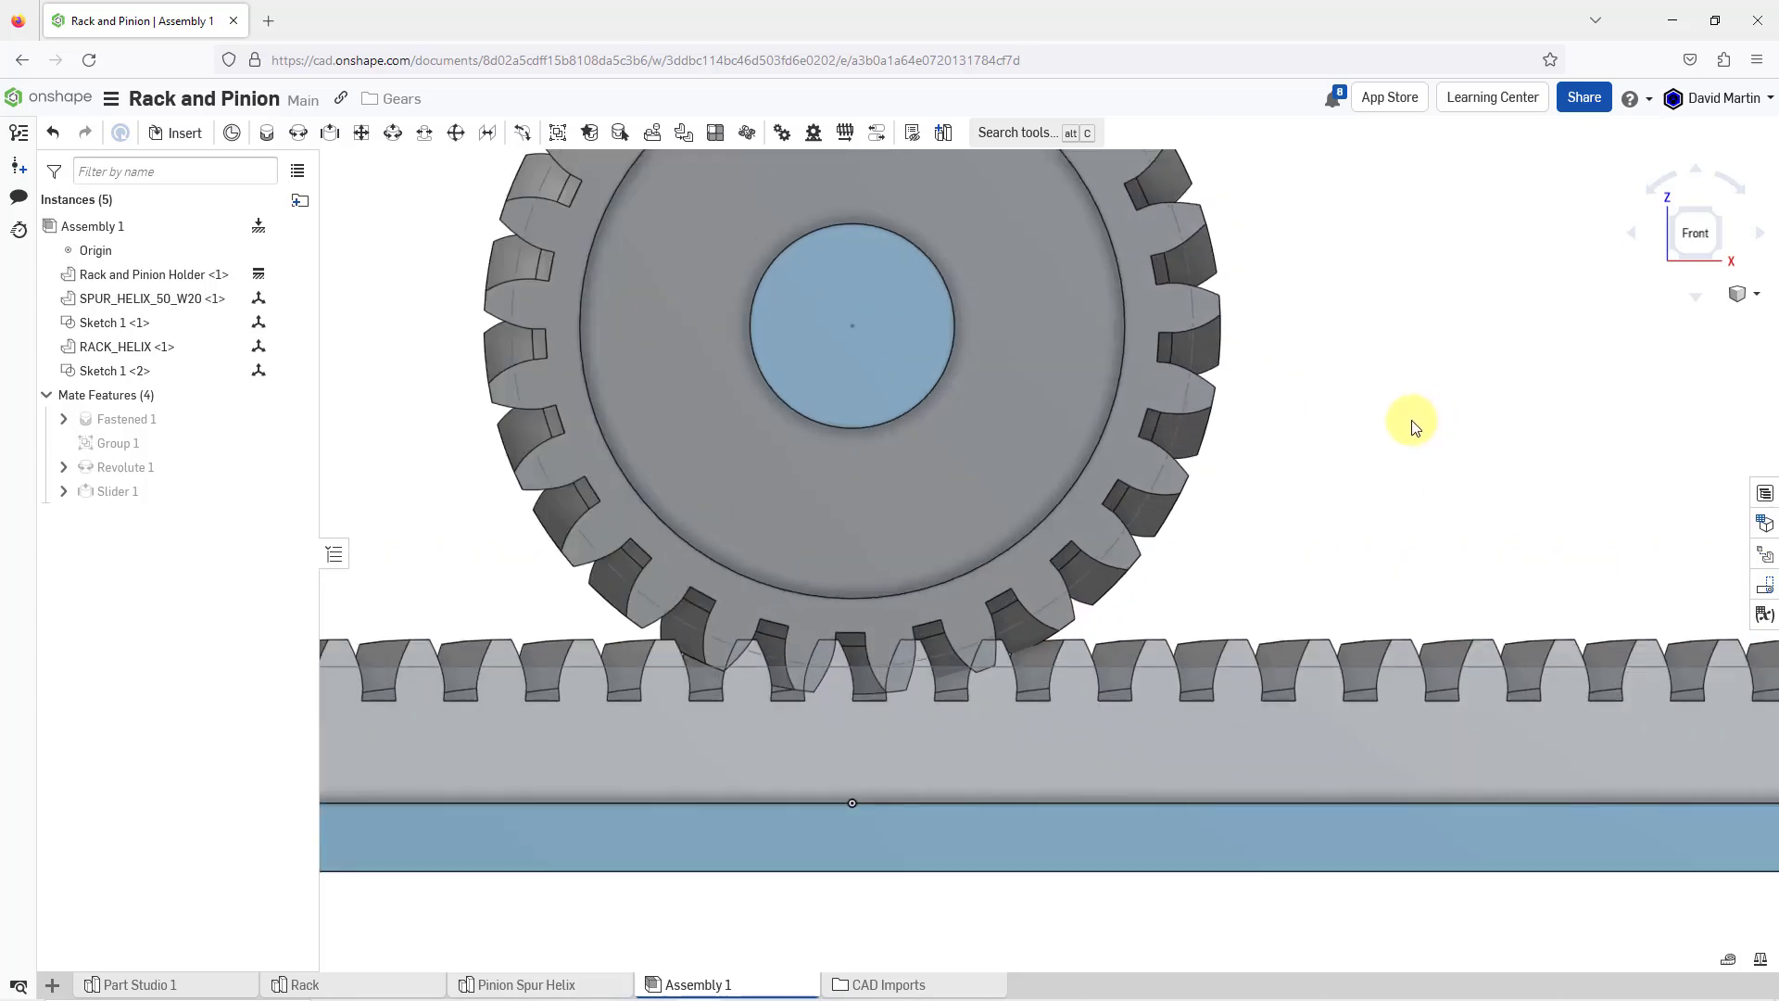